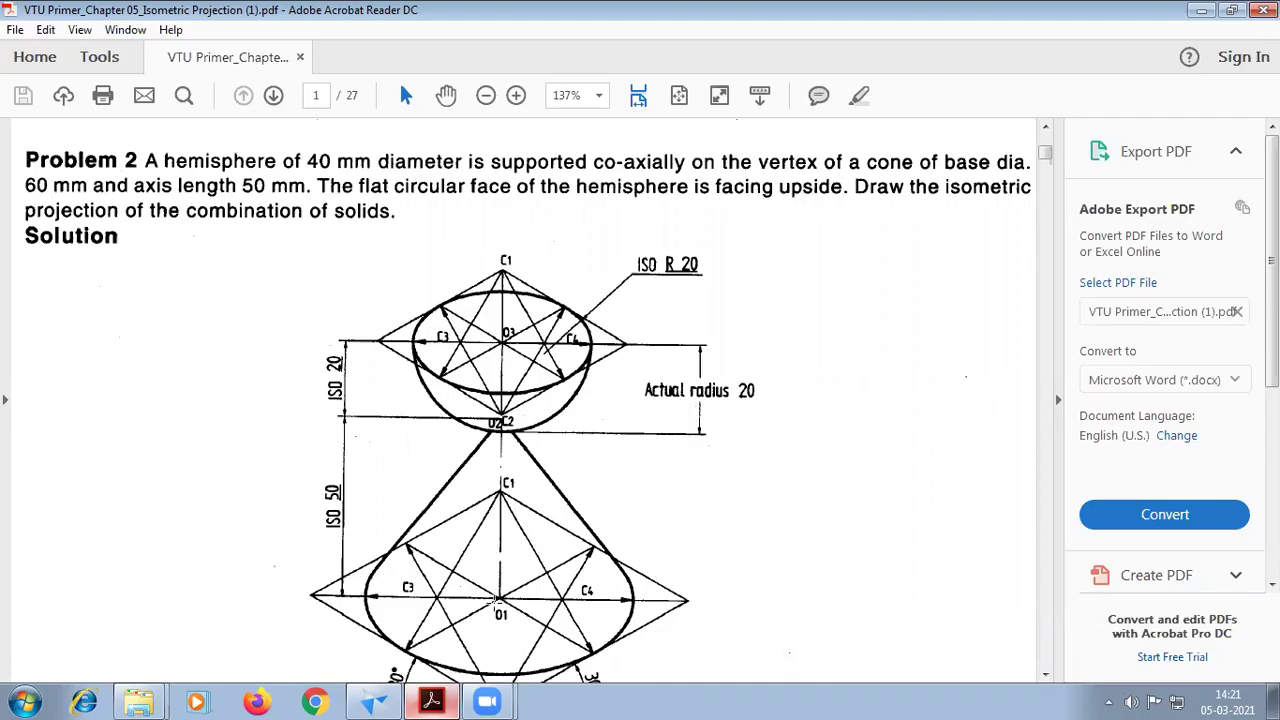
Switch from the Problem 2 PDF solution to the Solid Edge draft showing blank Sheet3
left_click(375, 701)
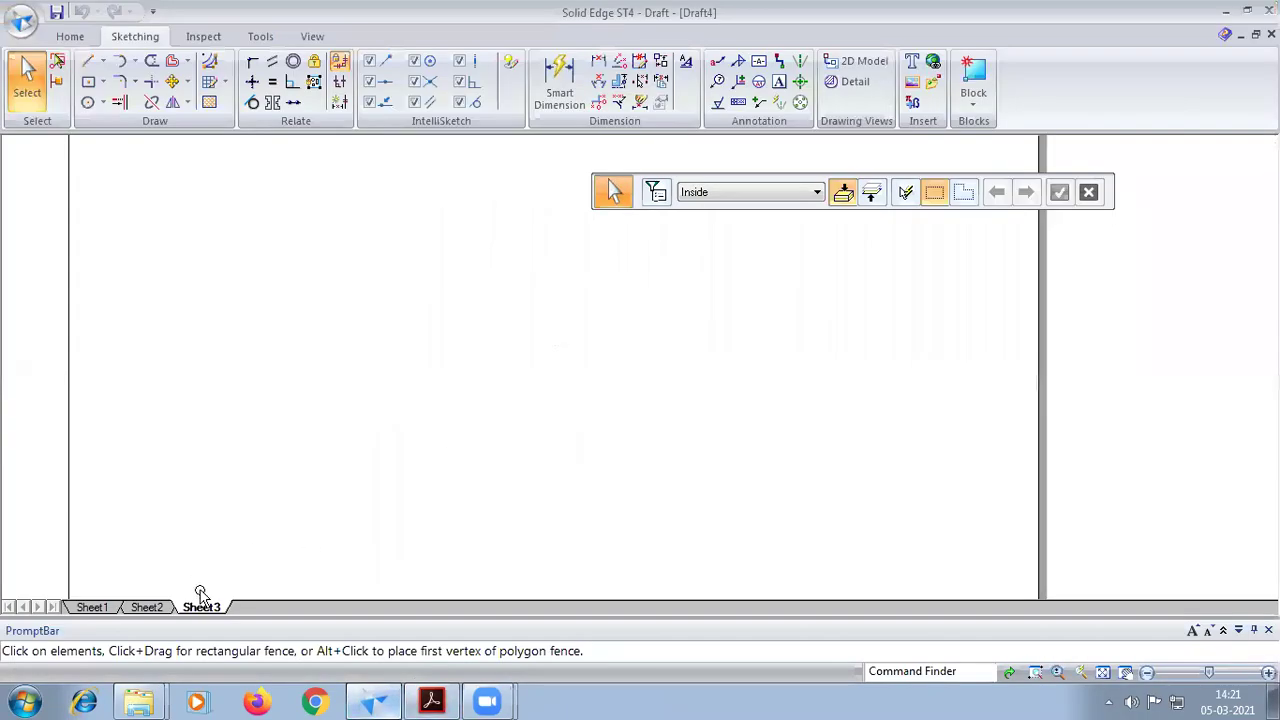
Draw a horizontal 0.13 mm baseline across the lower part of Sheet3
left_click(1100, 673)
left_click(87, 67)
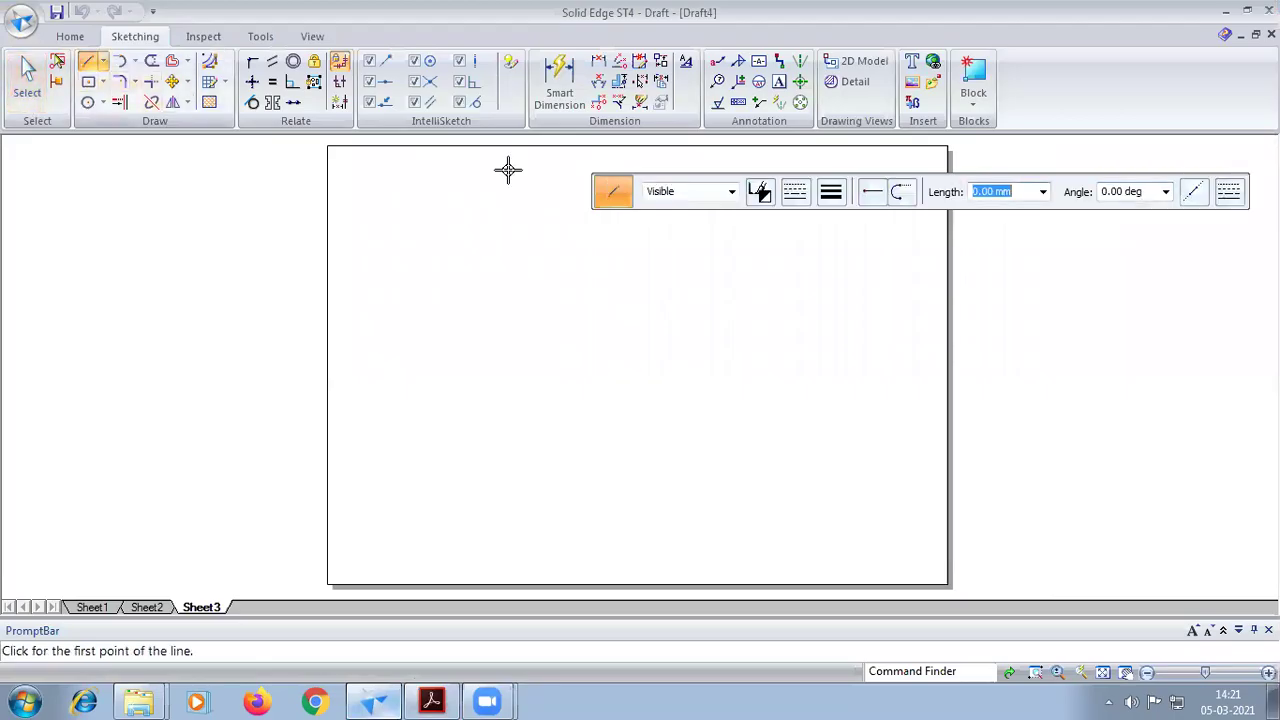
left_click(830, 196)
left_click(838, 219)
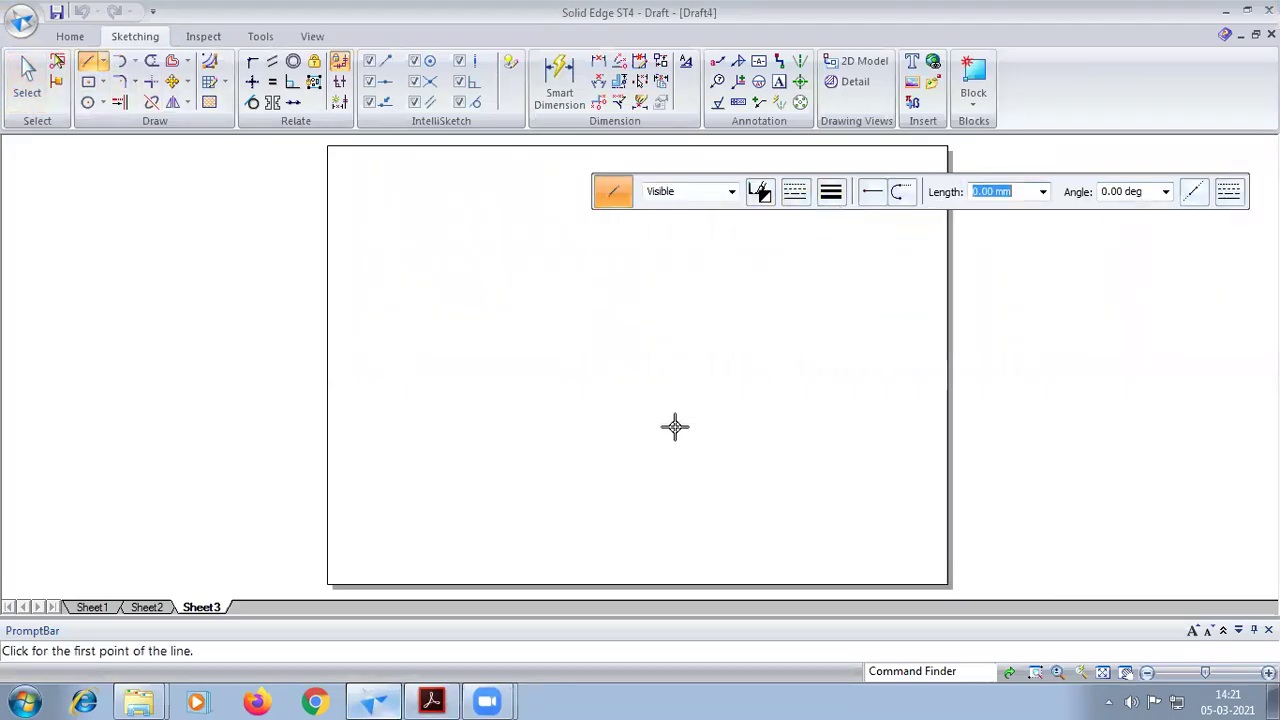
left_click(438, 513)
left_click(801, 513)
Switch back to the Problem 2 reference PDF and scroll through it
left_click(431, 701)
scroll(449, 624, "down", 1)
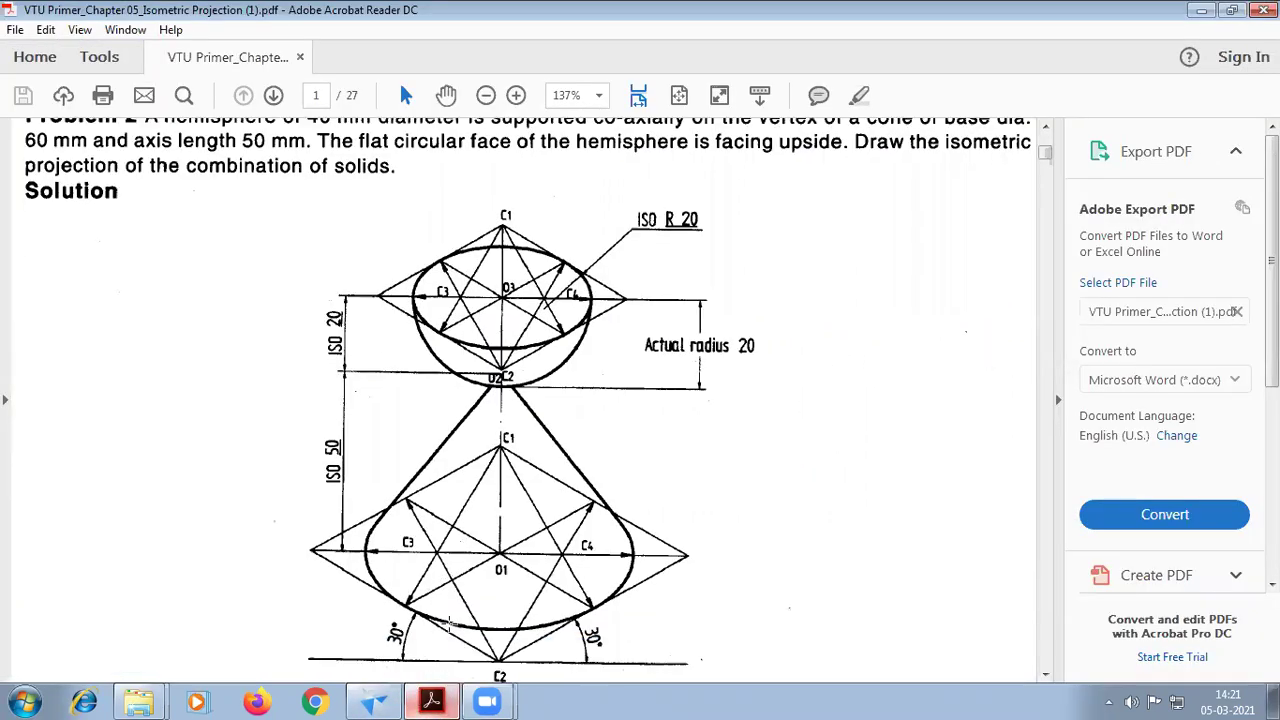
scroll(449, 624, "up", 1)
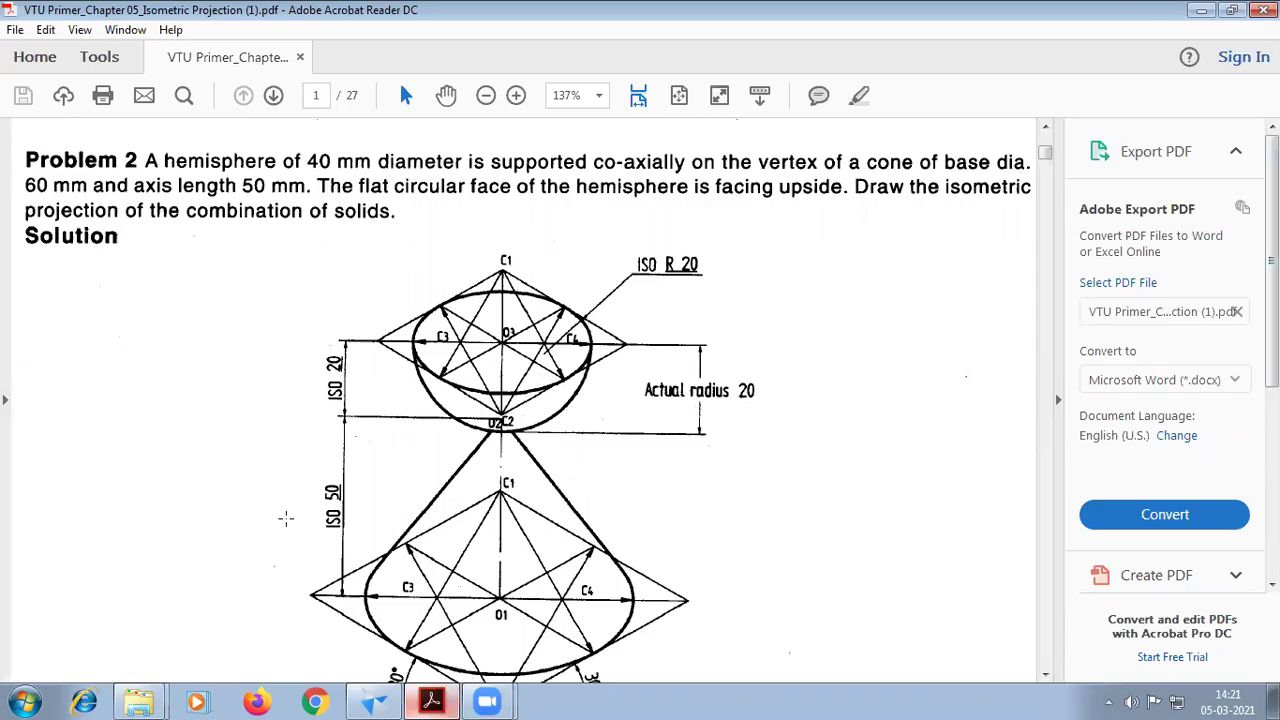
From the baseline midpoint, draw the first 60 mm rhombus side at 30°
left_click(378, 698)
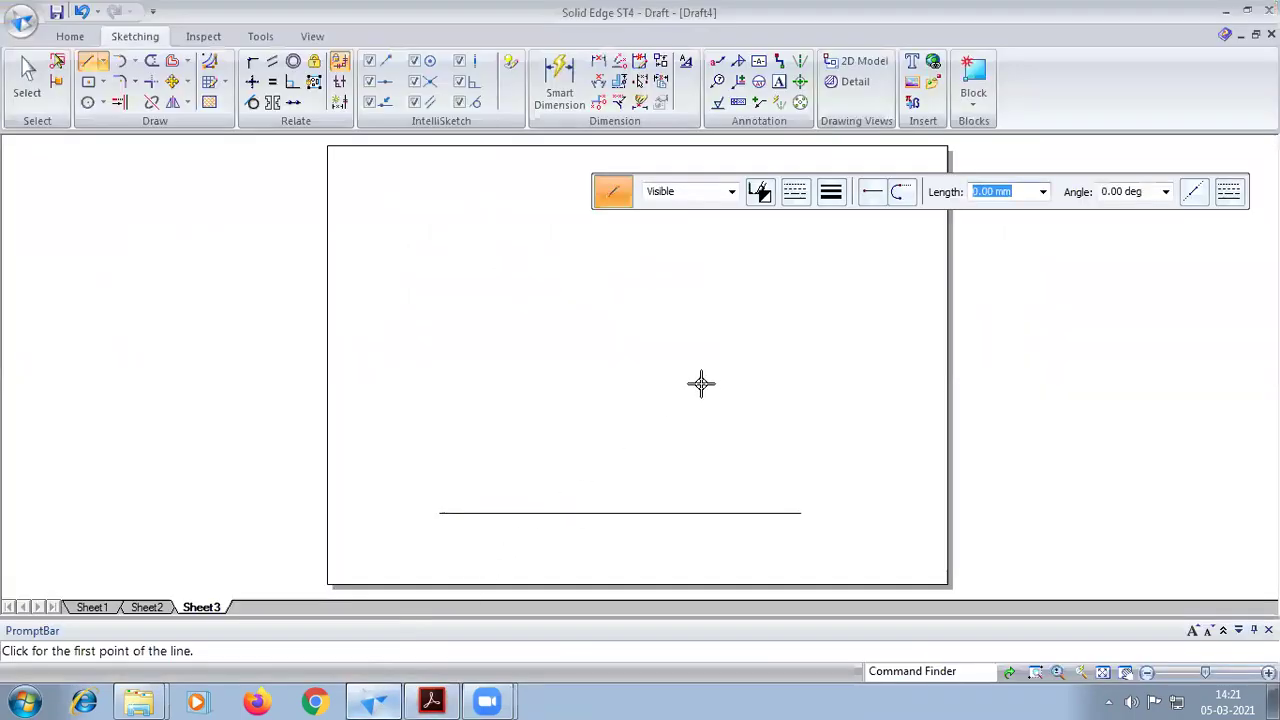
left_click(617, 512)
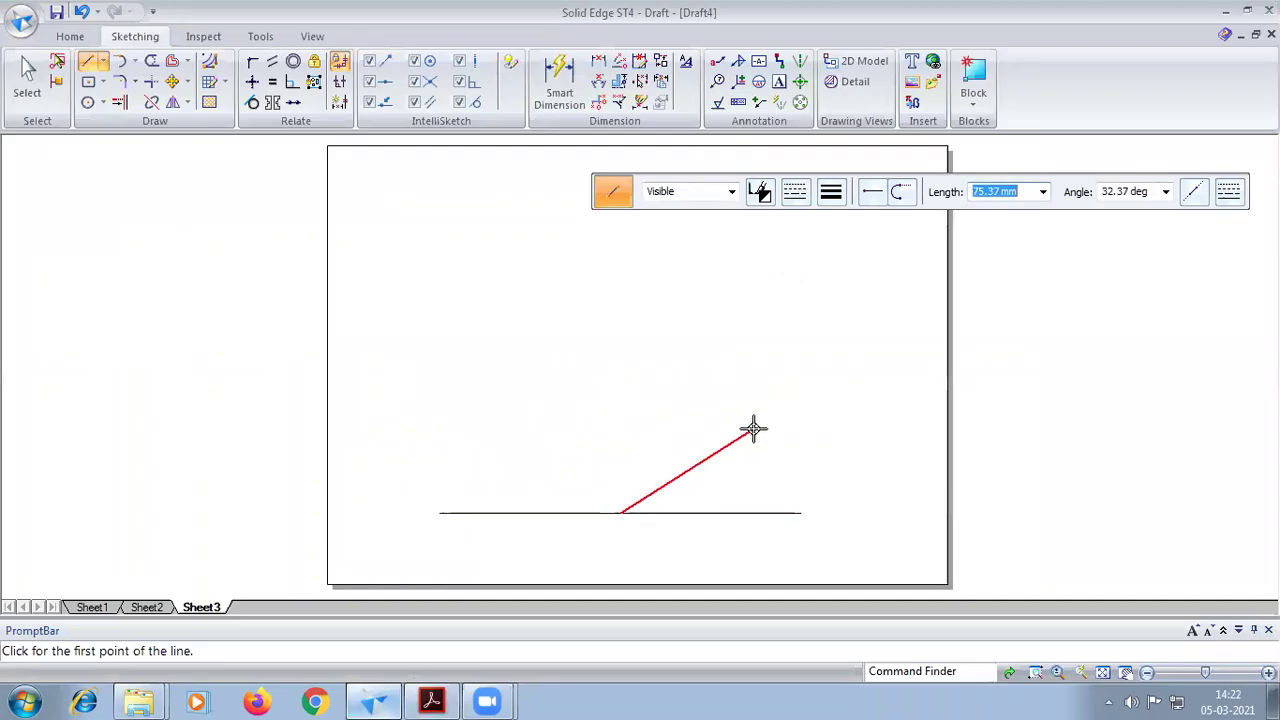
type("60")
key("Tab")
type("3")
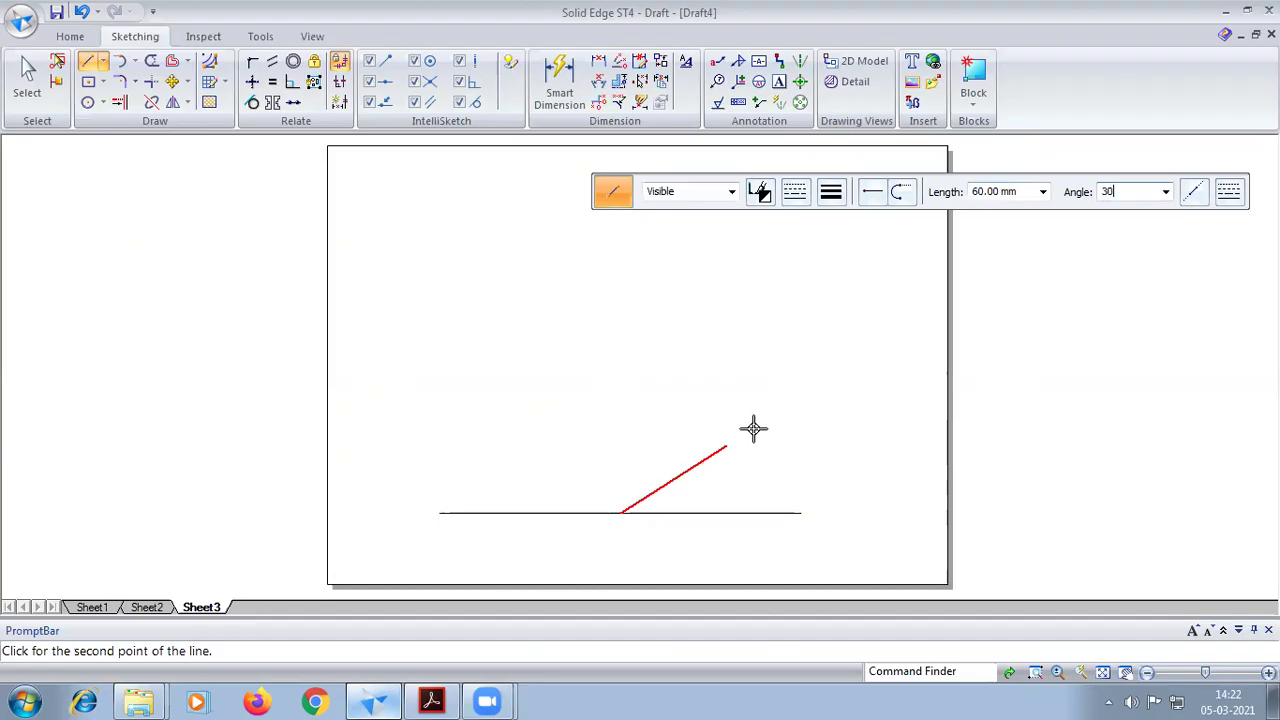
type("0")
key("Return")
Add the 60 mm sides at 150° and 210°, closing the rhombus at the bottom corner
type("60")
key("Tab")
type("150")
key("Return")
key("Tab")
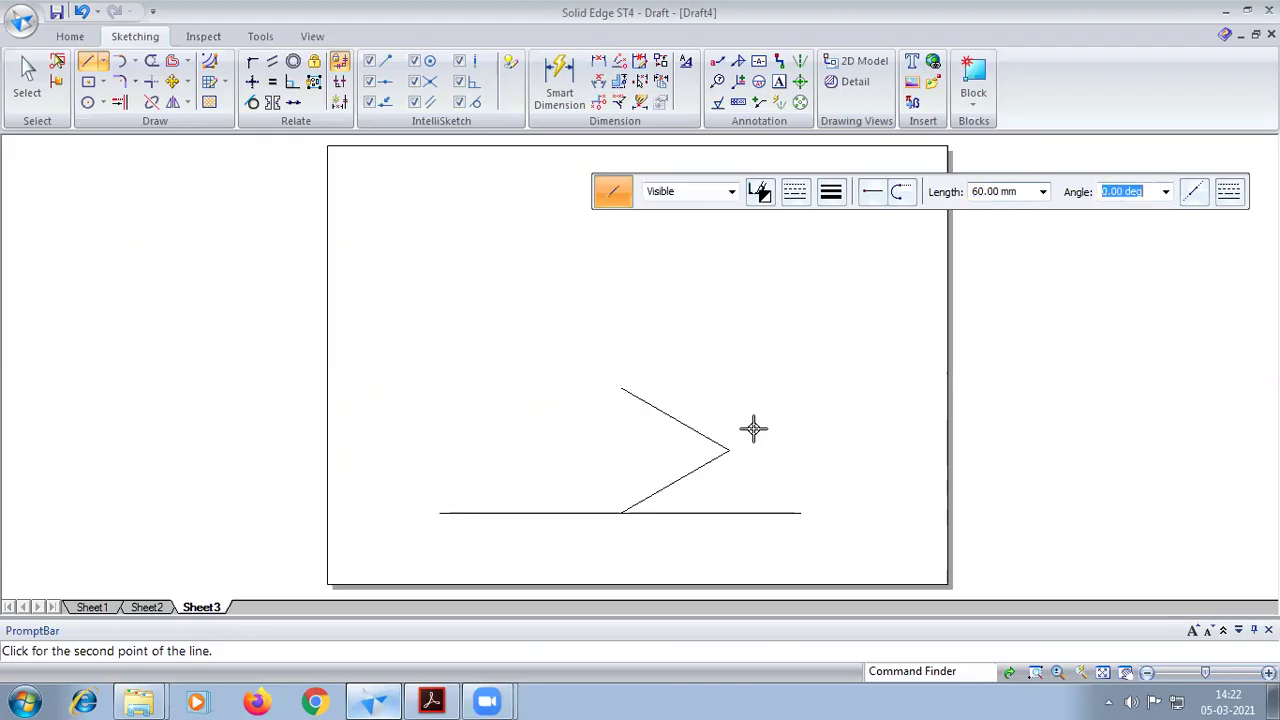
key("Return")
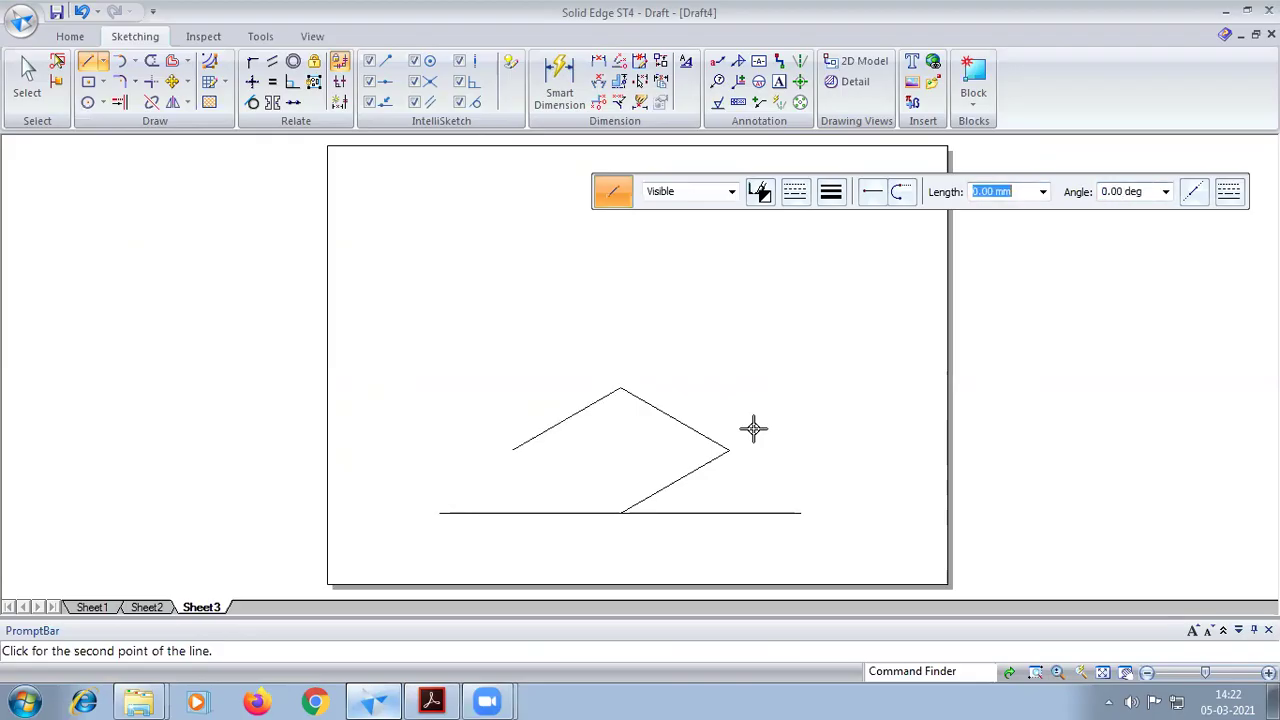
left_click(622, 511)
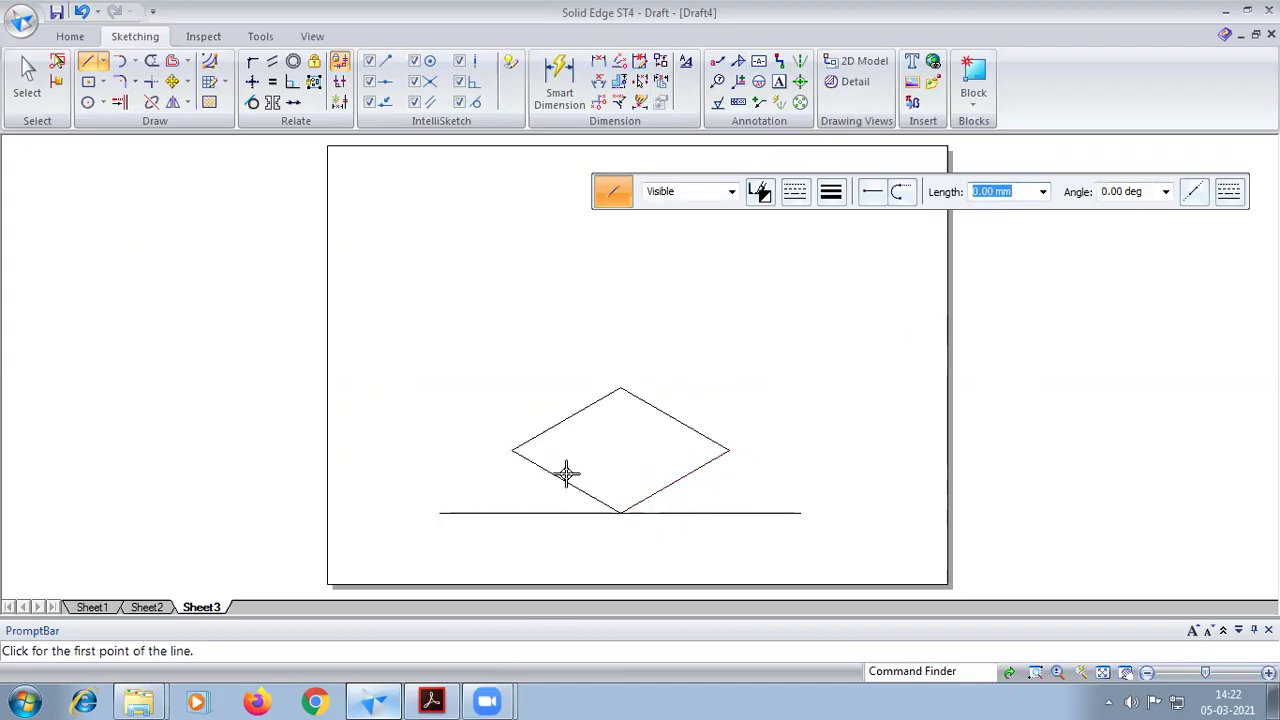
Check the PDF reference, then keep the Solid Edge line width at 0.13 mm
left_click(416, 697)
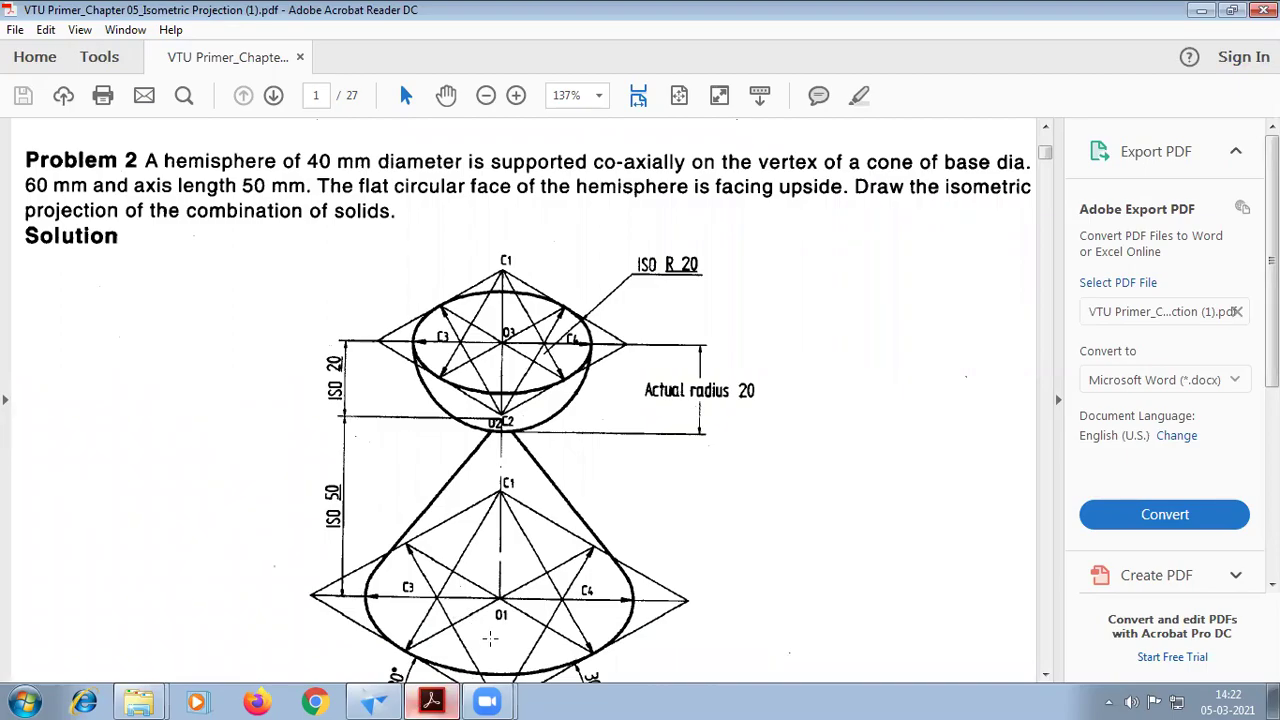
left_click(386, 700)
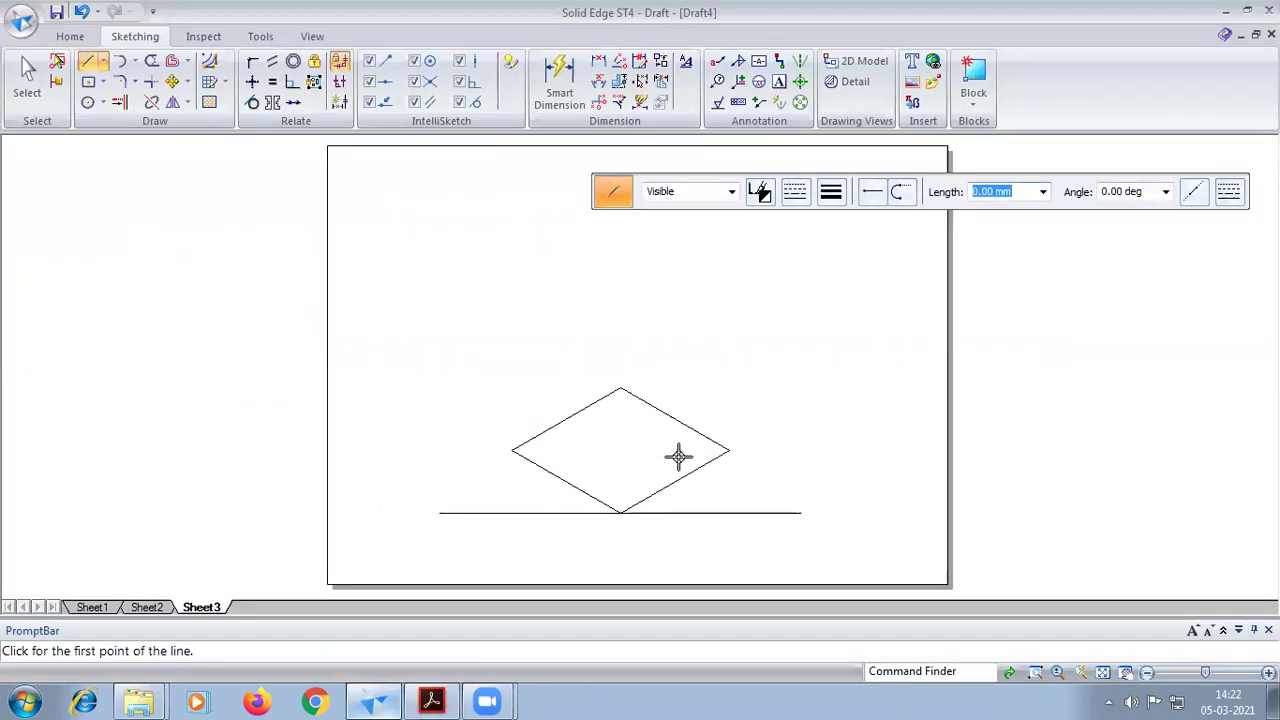
left_click(831, 192)
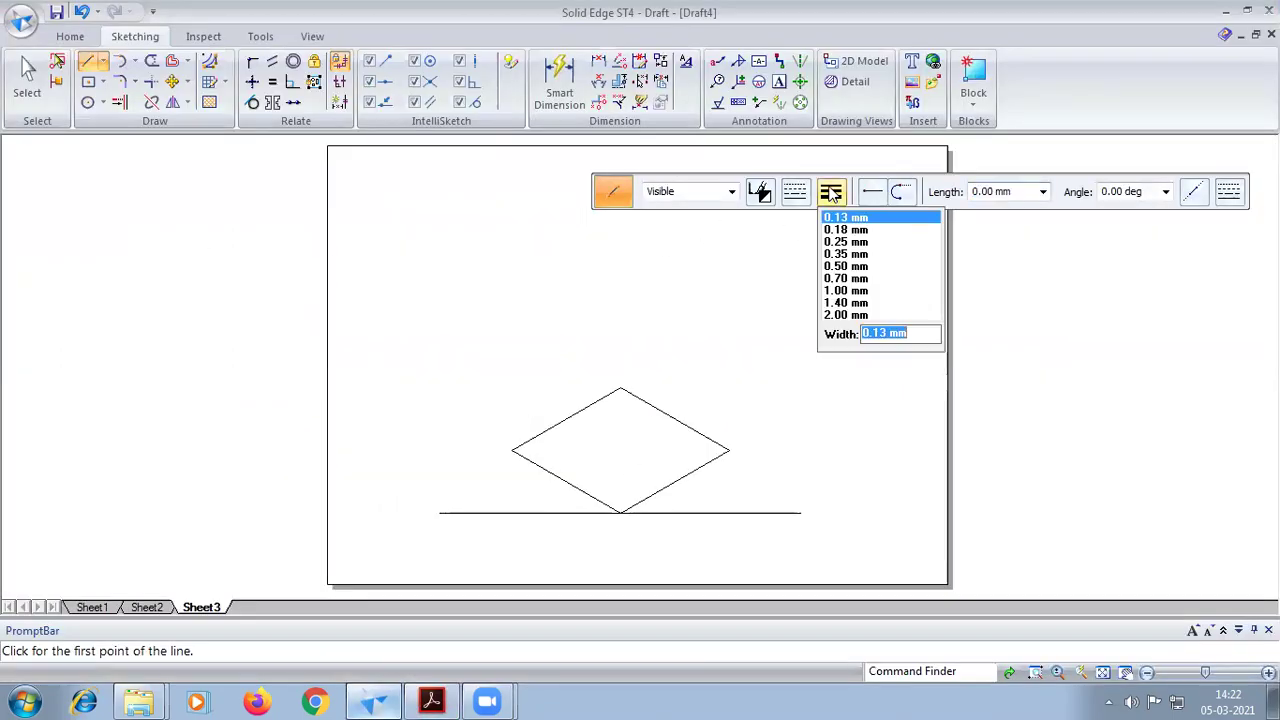
left_click(845, 219)
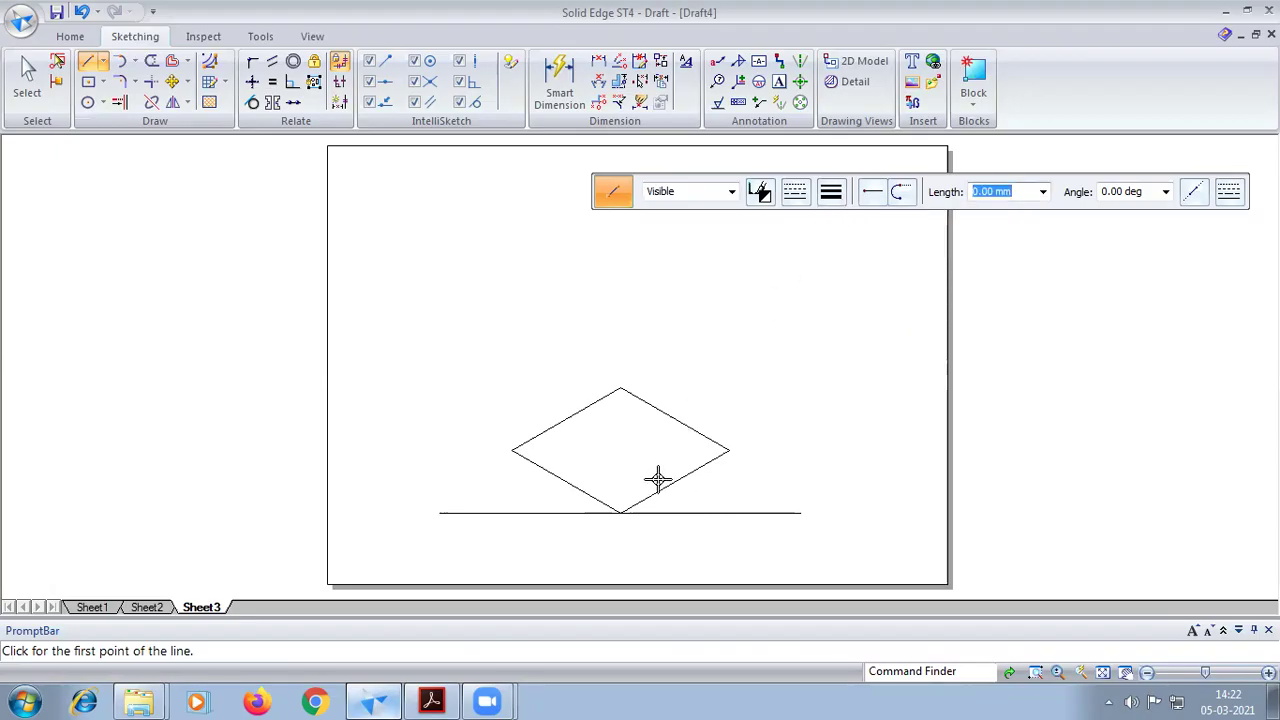
Draw lines from the bottom corner to both upper side midpoints and from the top corner to both lower ones
left_click(620, 512)
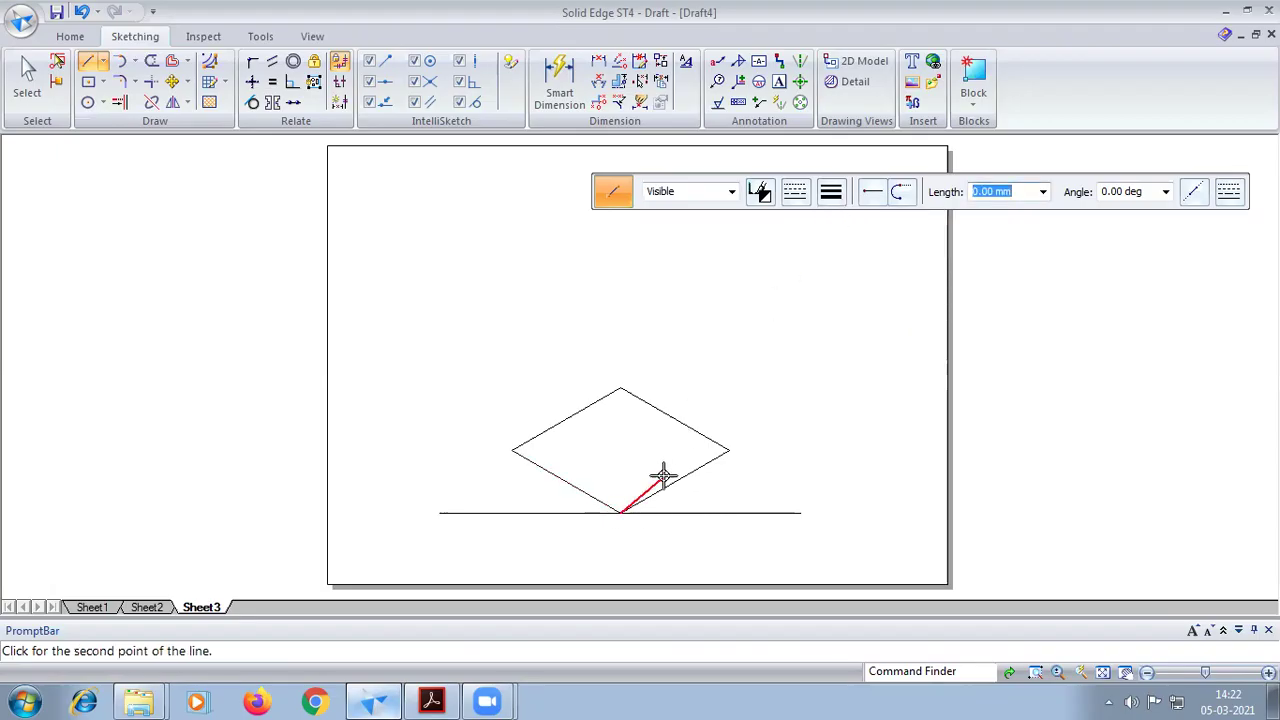
left_click(675, 421)
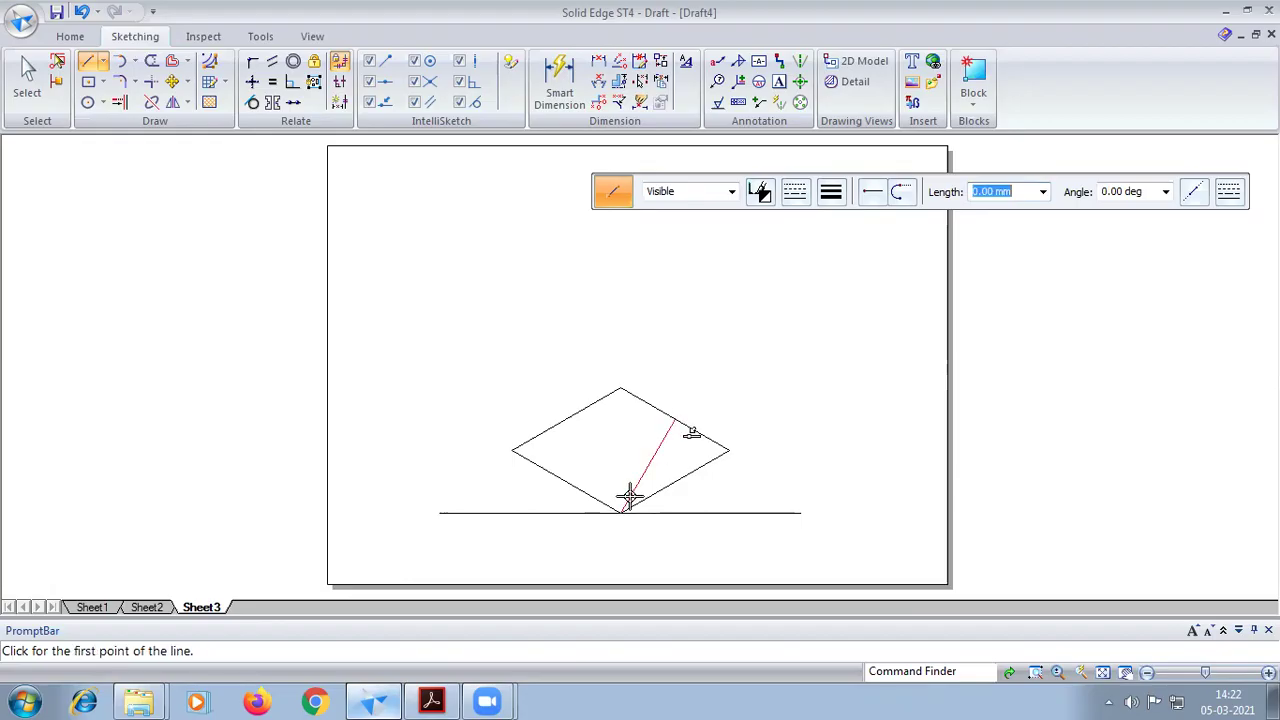
left_click(563, 422)
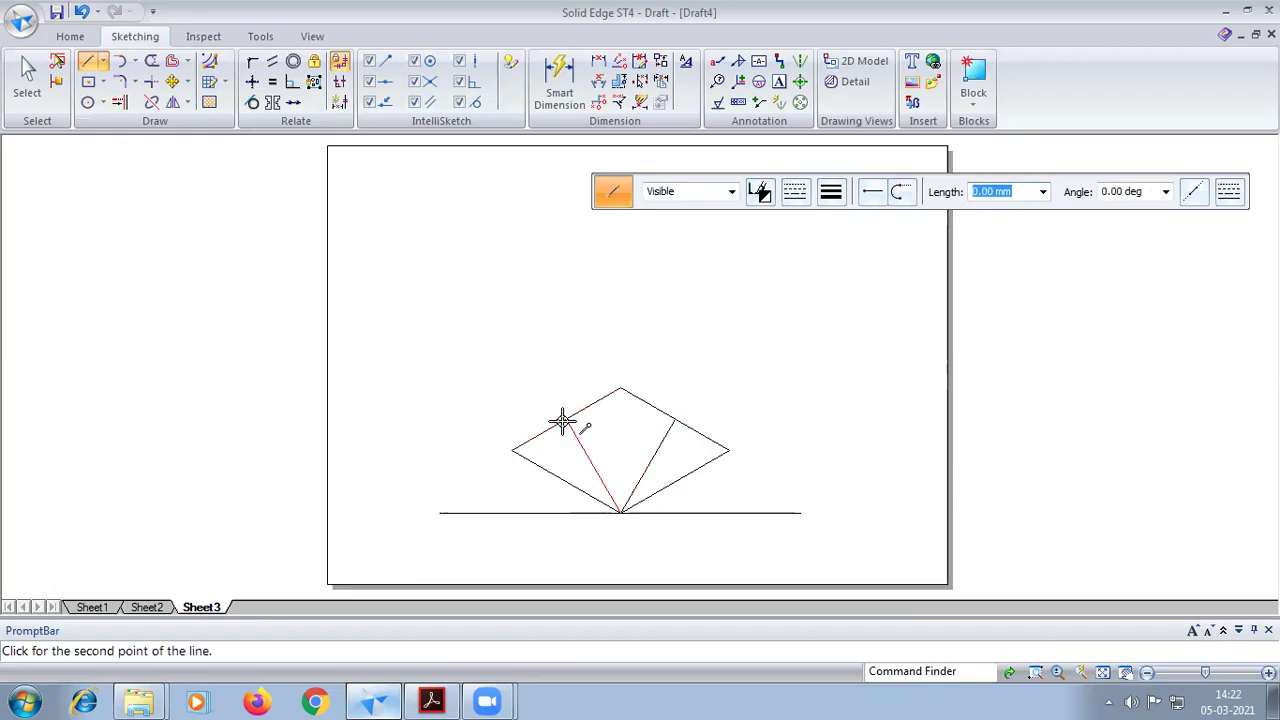
left_click(620, 388)
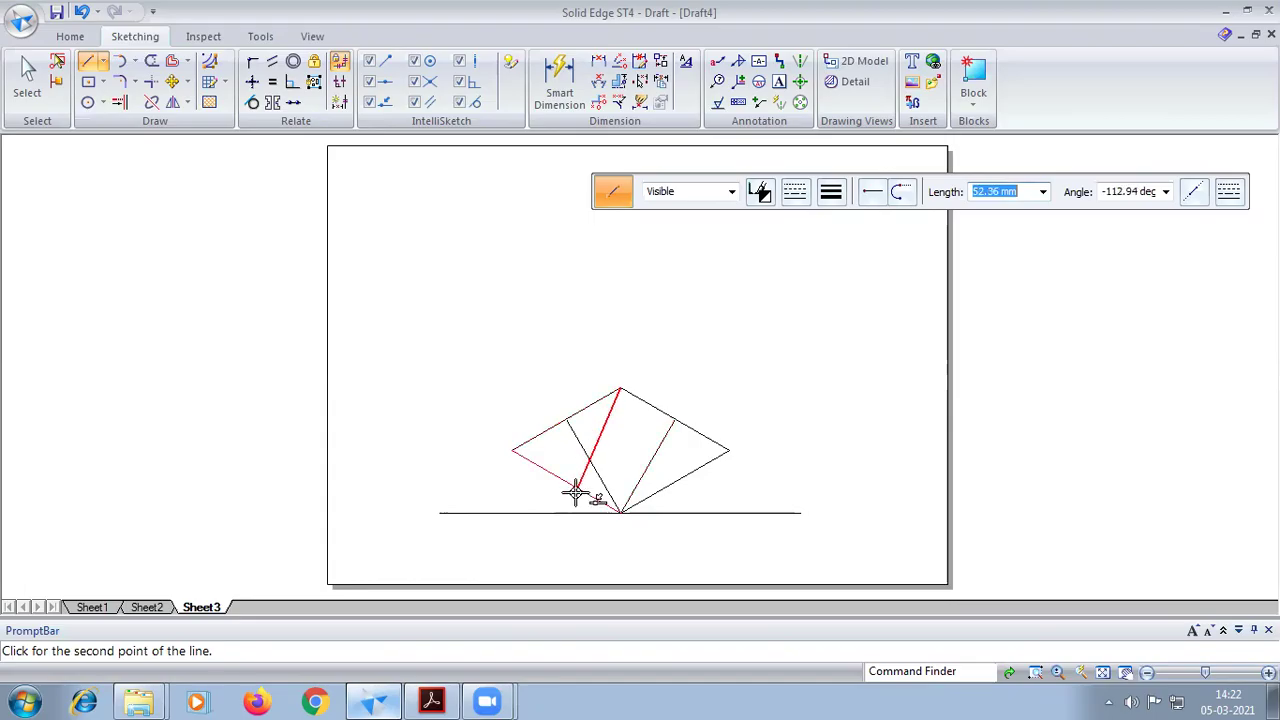
scroll(569, 490, "up", 2)
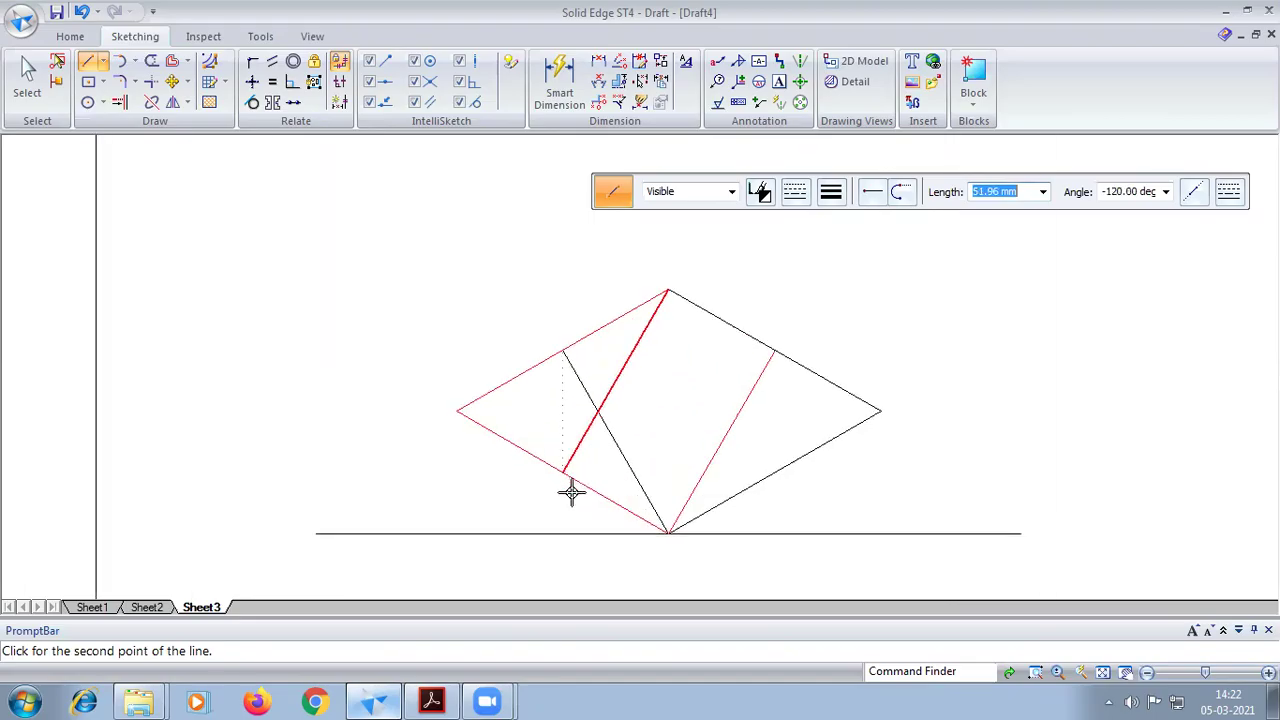
left_click(565, 478)
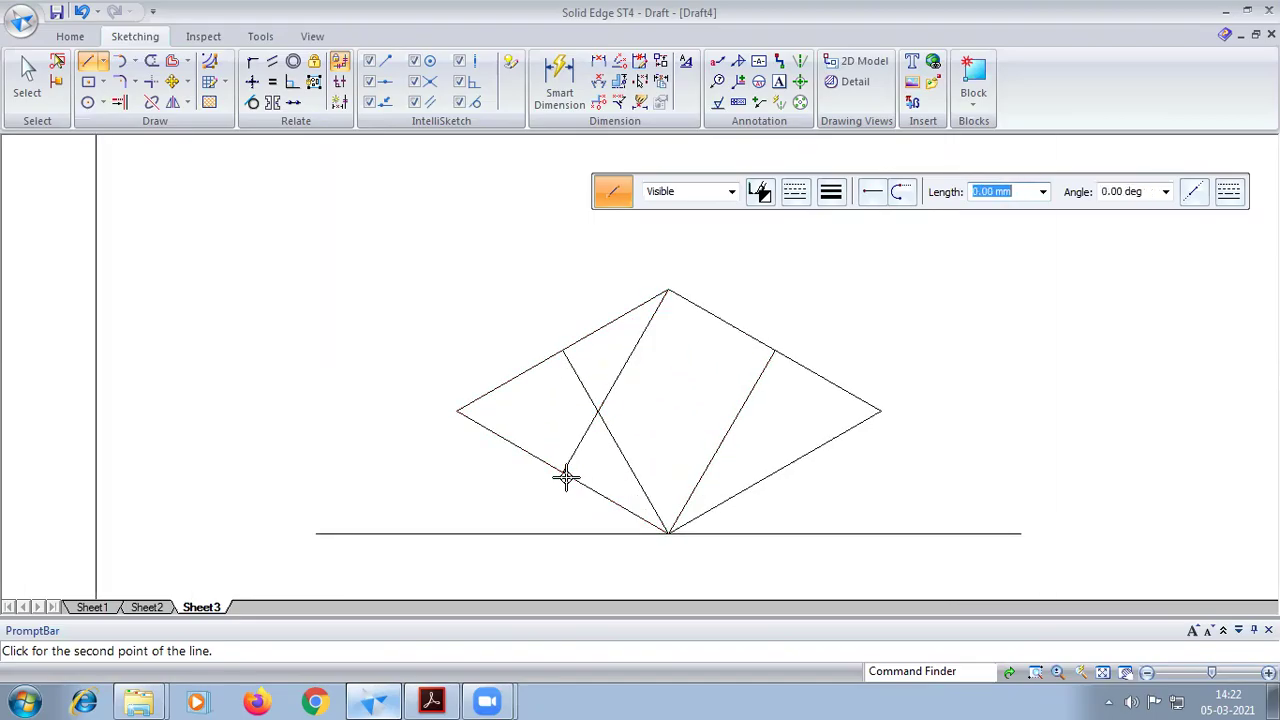
left_click(668, 290)
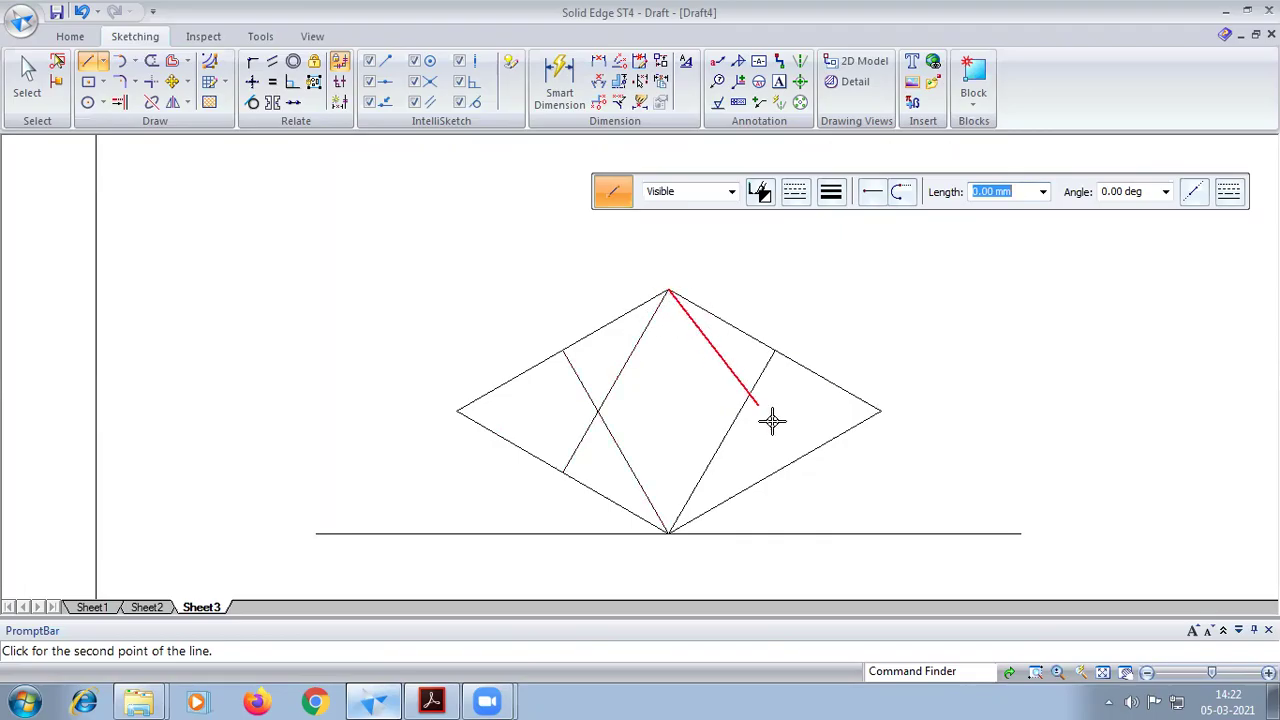
left_click(779, 472)
key("Escape")
With a 0.50 mm center-point arc, draw the ellipse arc centred on the rhombus's bottom corner
left_click(135, 62)
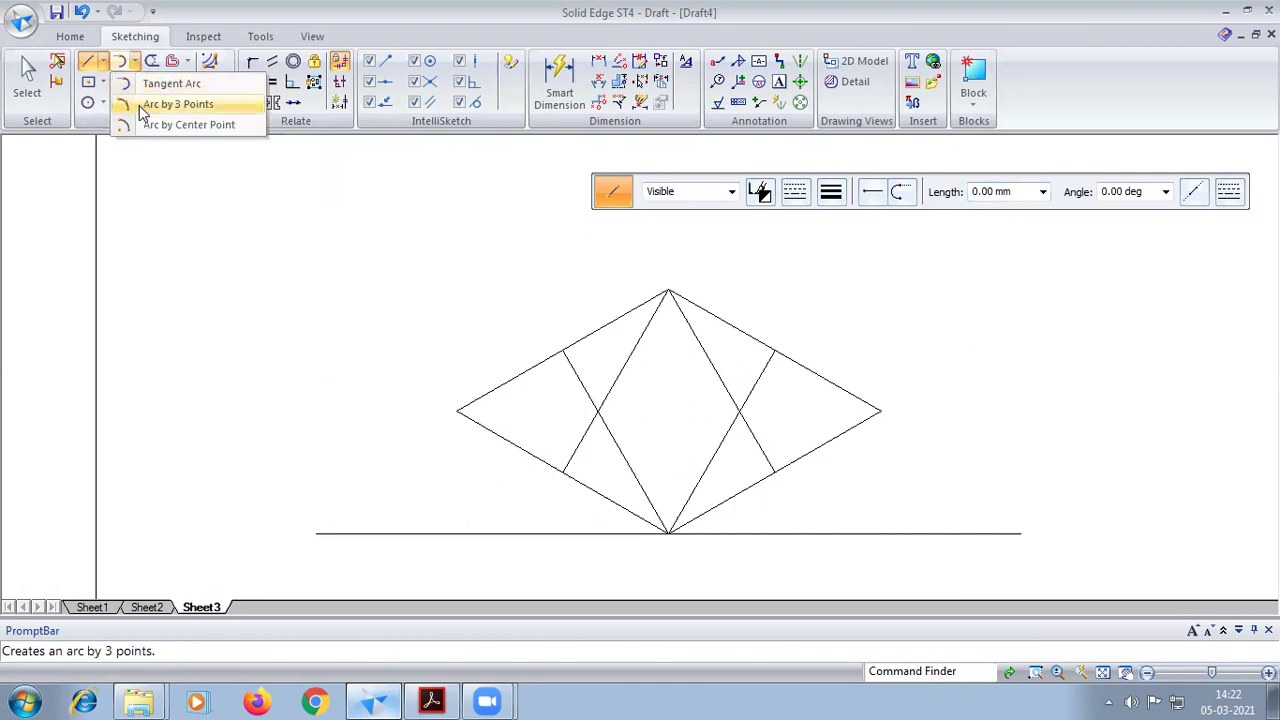
left_click(150, 124)
left_click(826, 192)
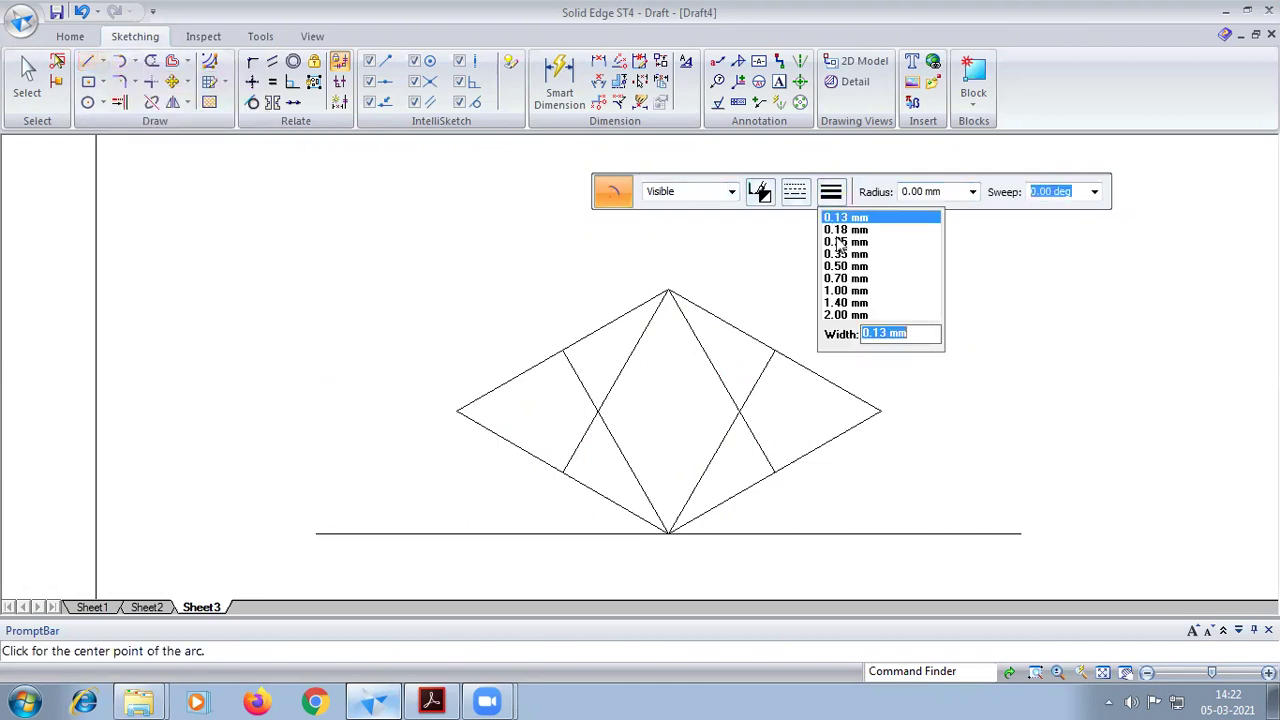
left_click(845, 266)
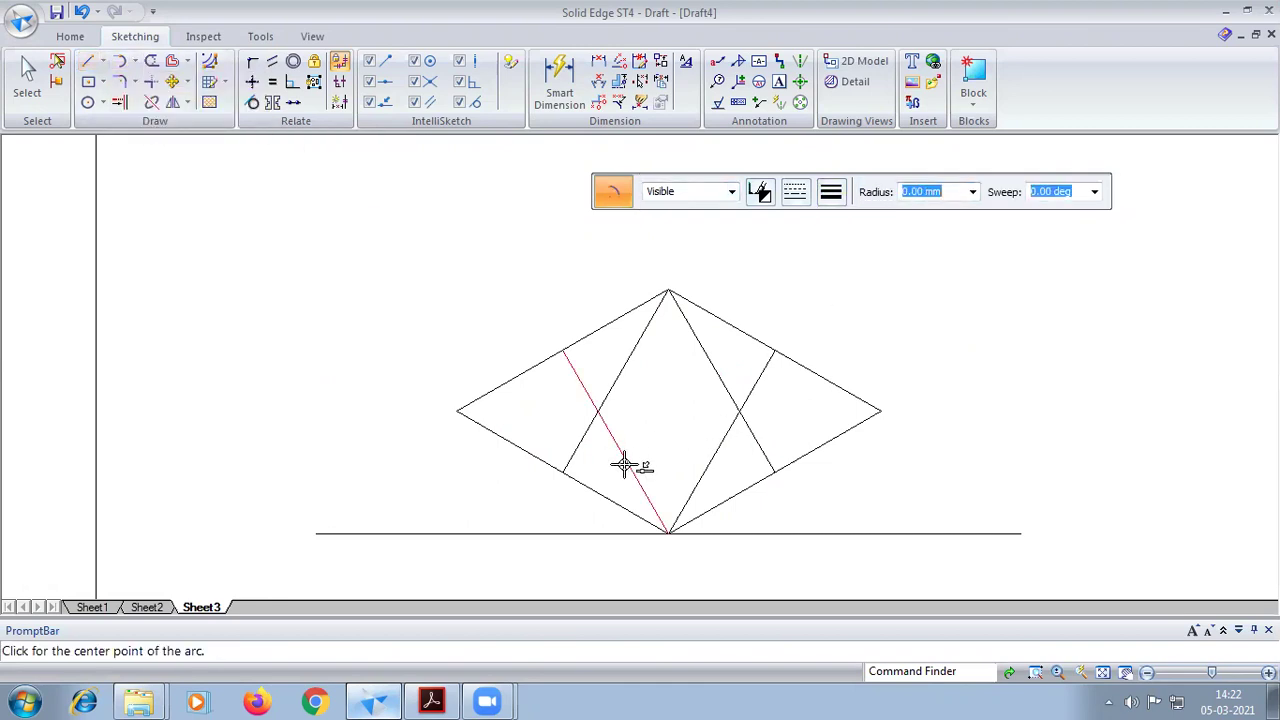
left_click(666, 533)
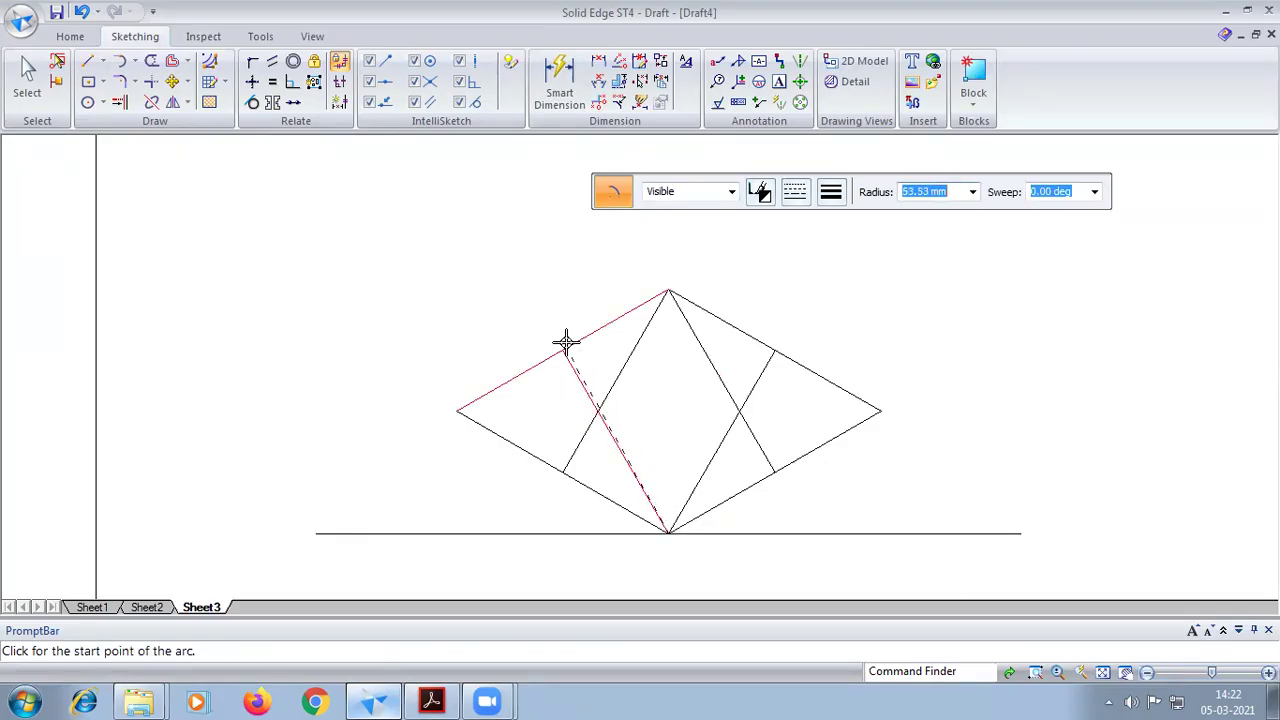
right_click(662, 368)
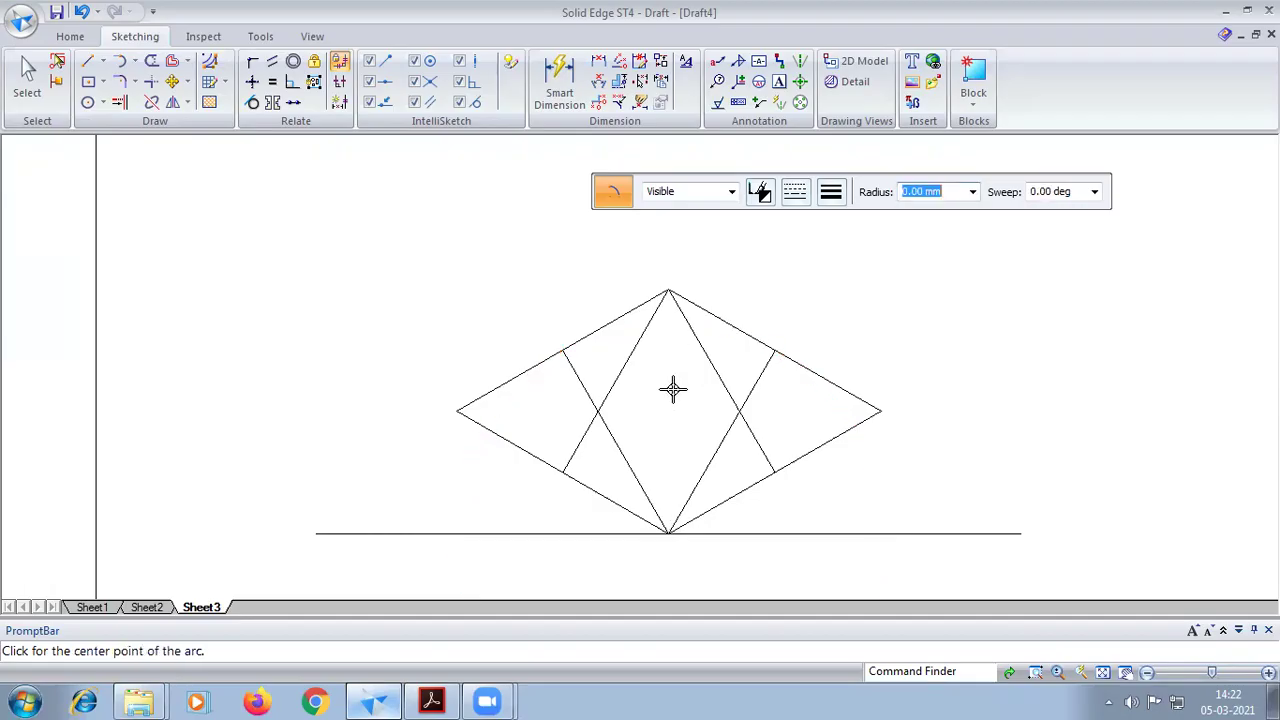
left_click(667, 532)
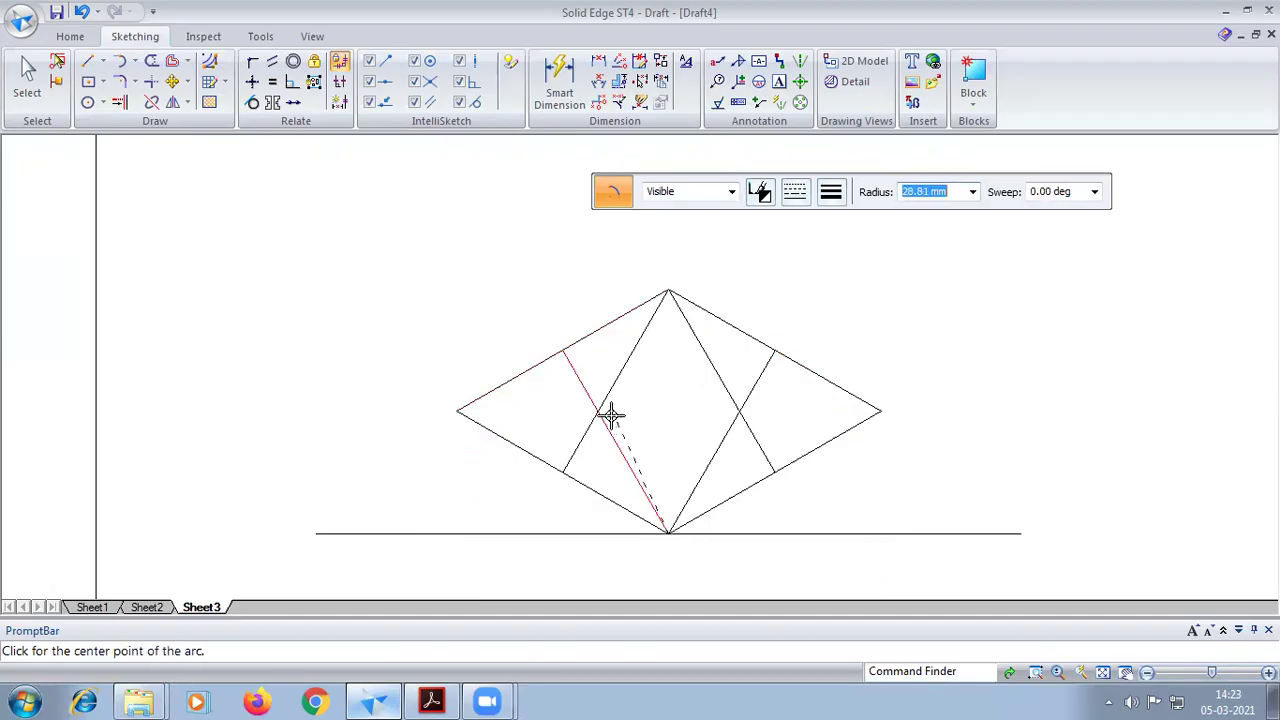
left_click(562, 350)
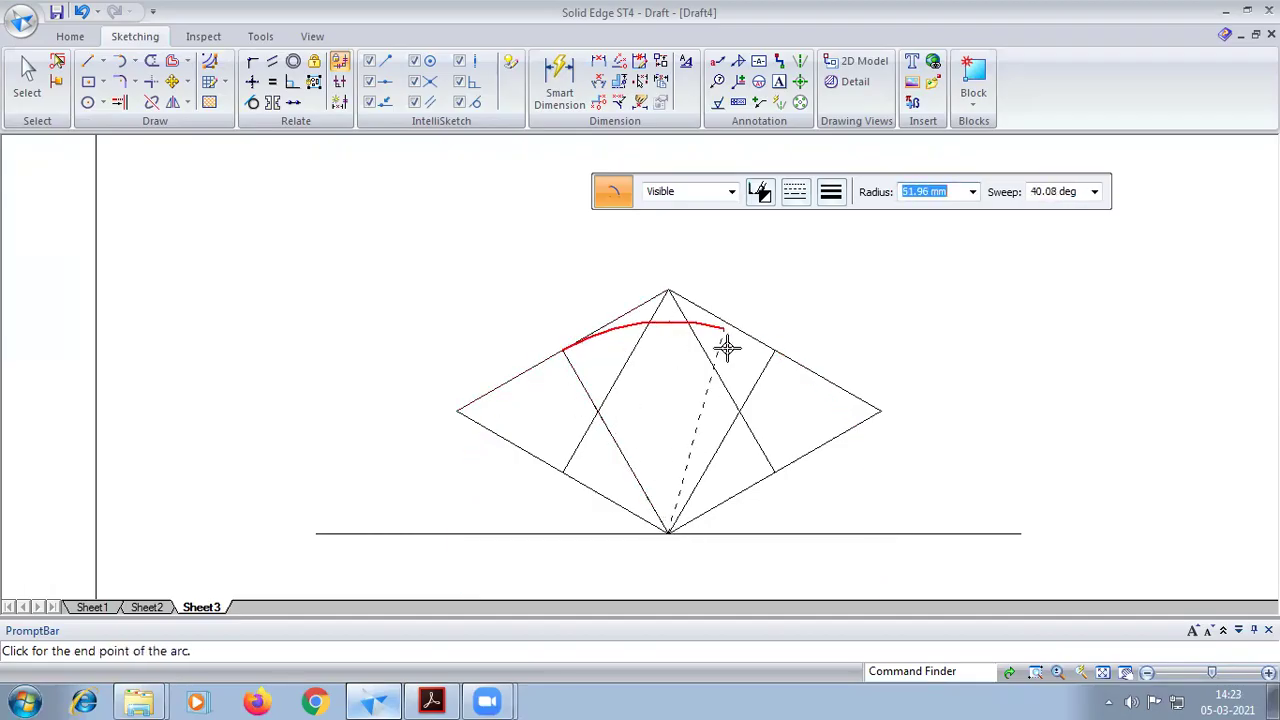
left_click(763, 368)
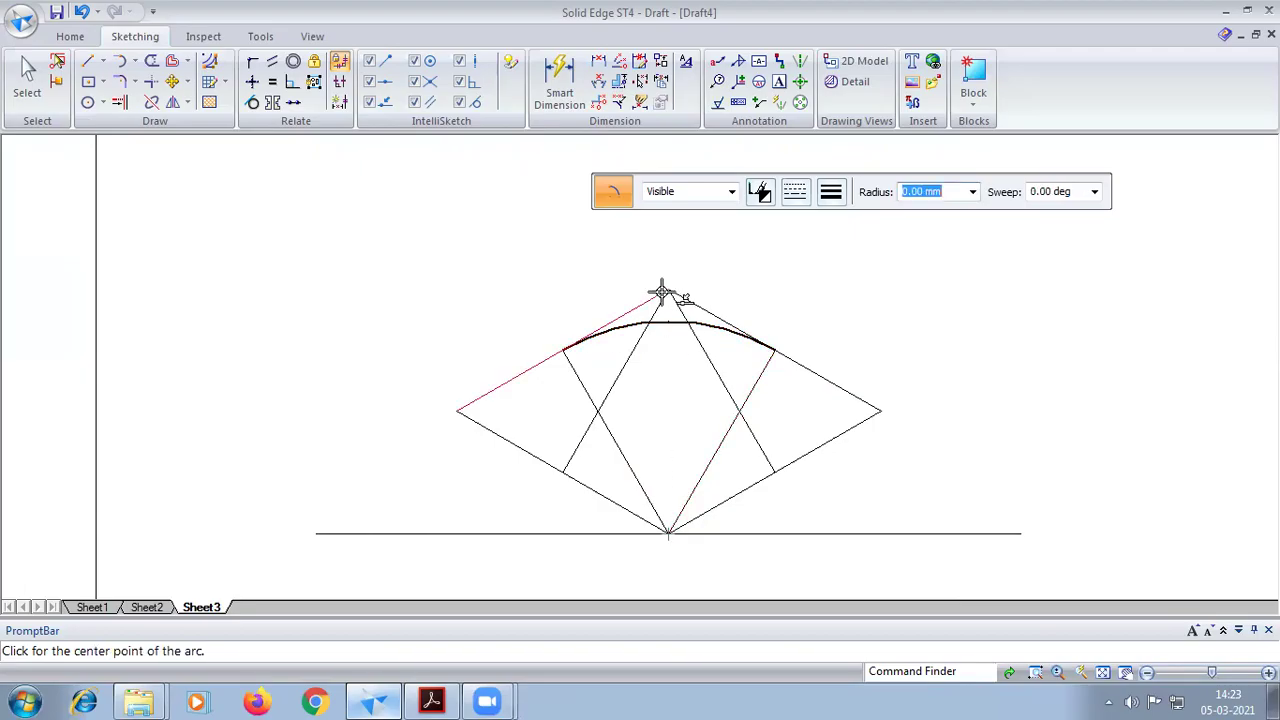
left_click(566, 470)
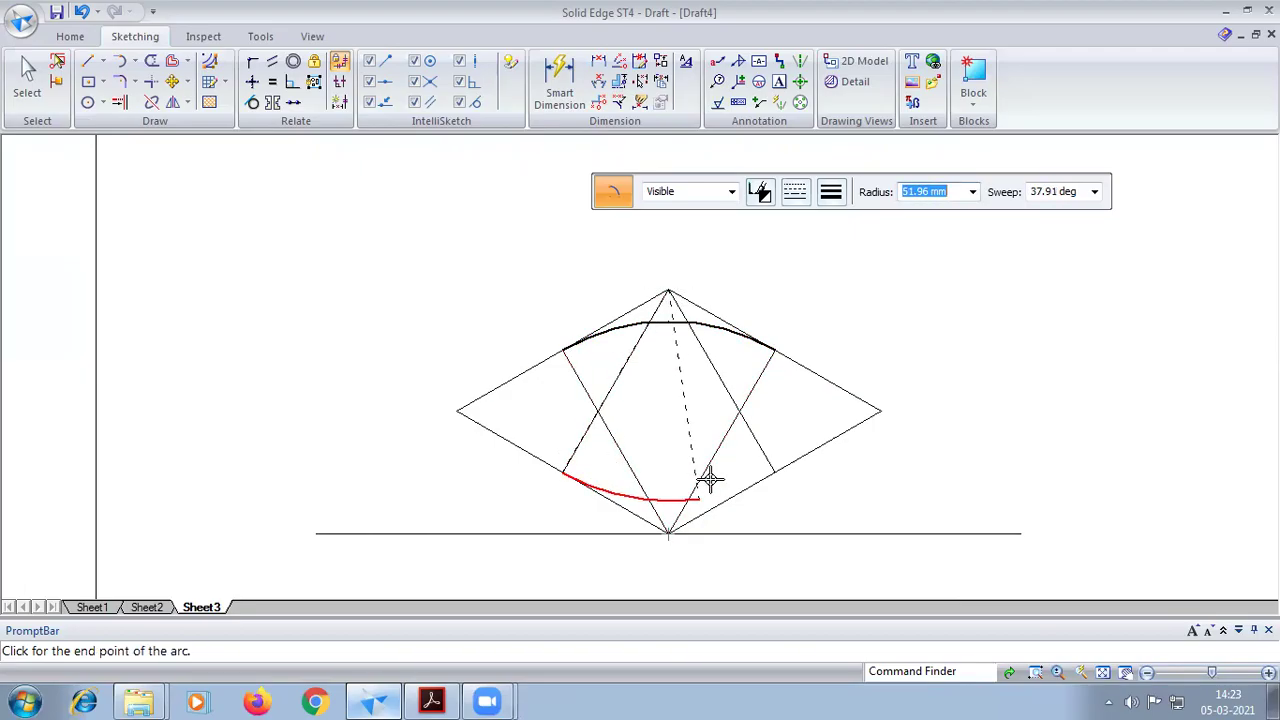
left_click(766, 459)
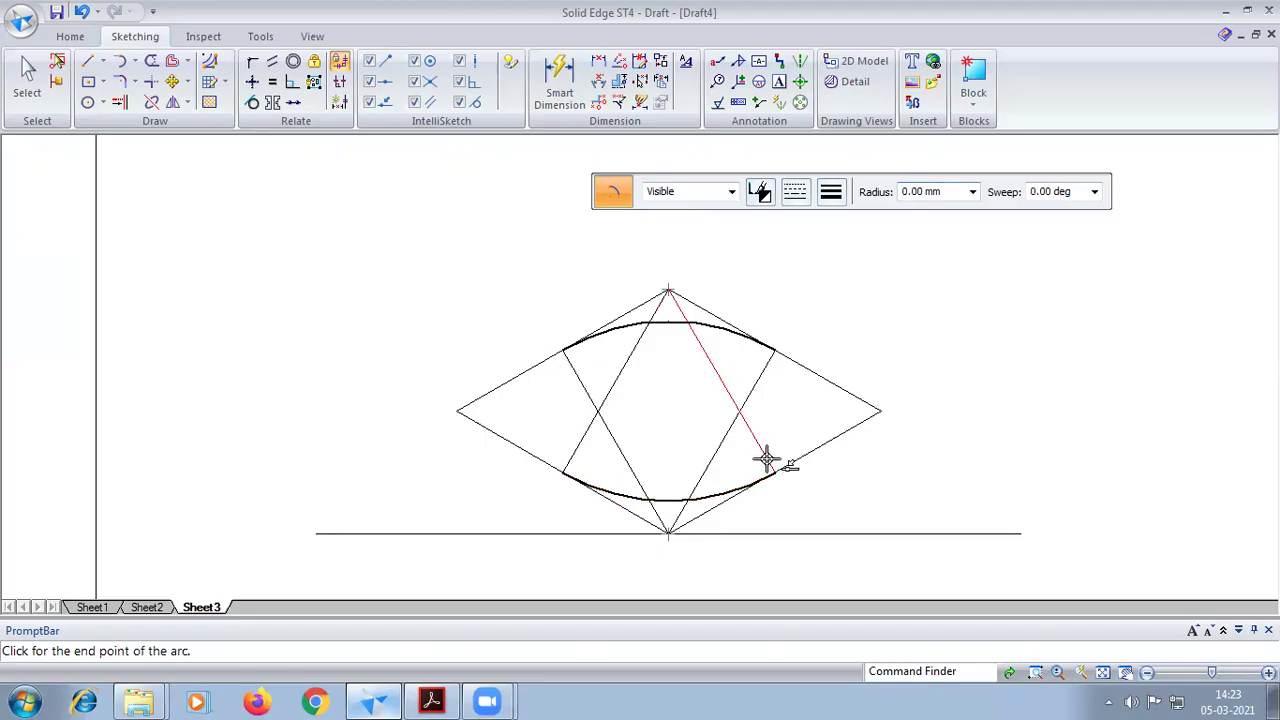
Add the left and right arcs from their centre points to close the ellipse
left_click(596, 412)
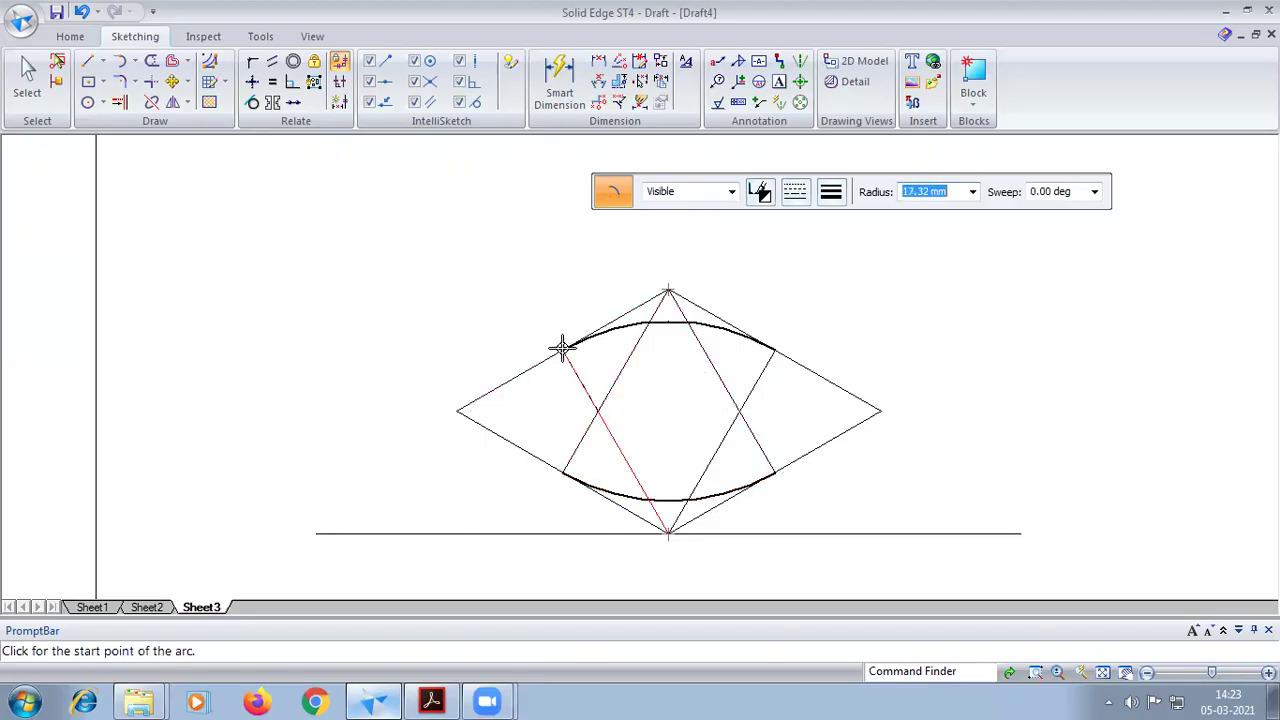
left_click(562, 348)
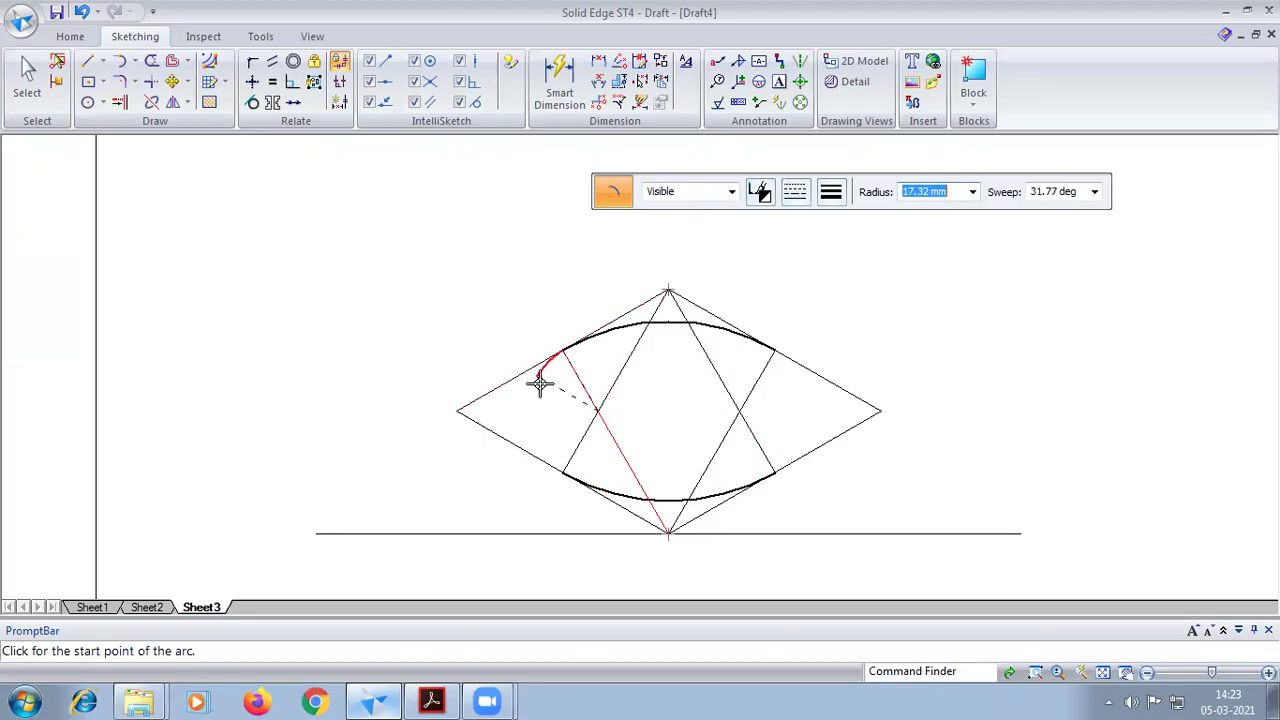
left_click(562, 464)
left_click(742, 410)
left_click(775, 350)
left_click(773, 475)
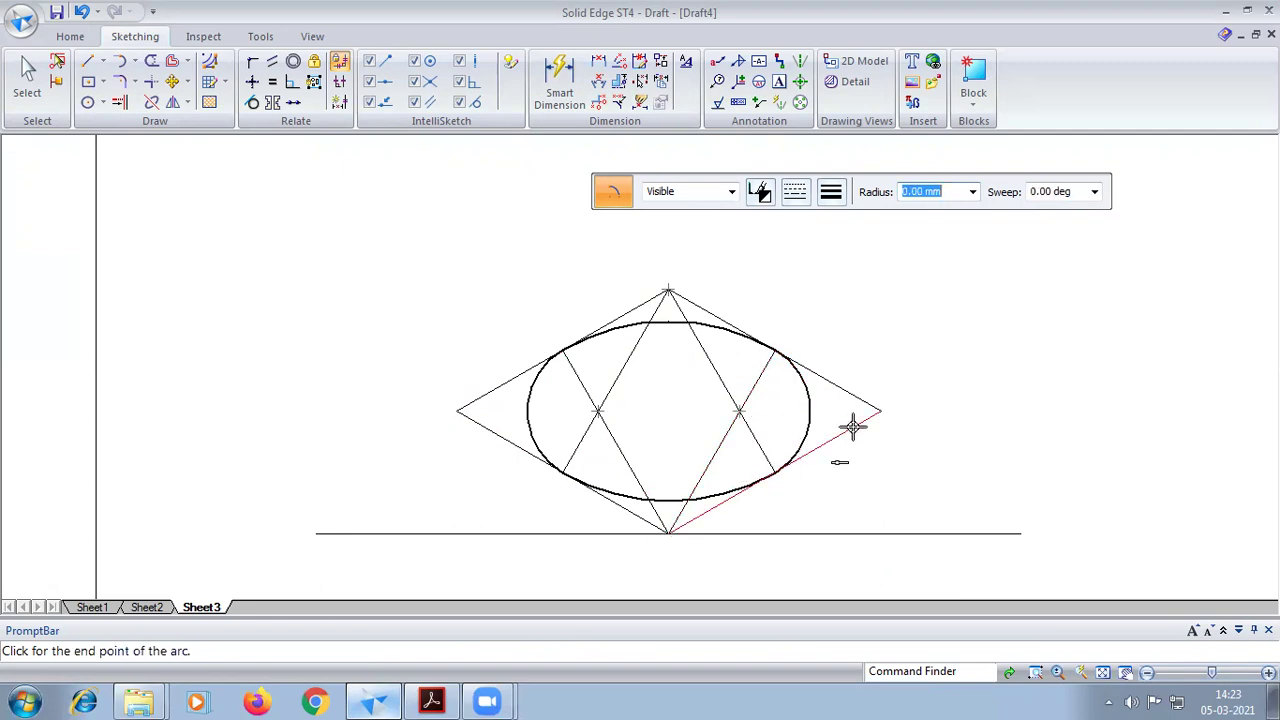
left_click(1103, 672)
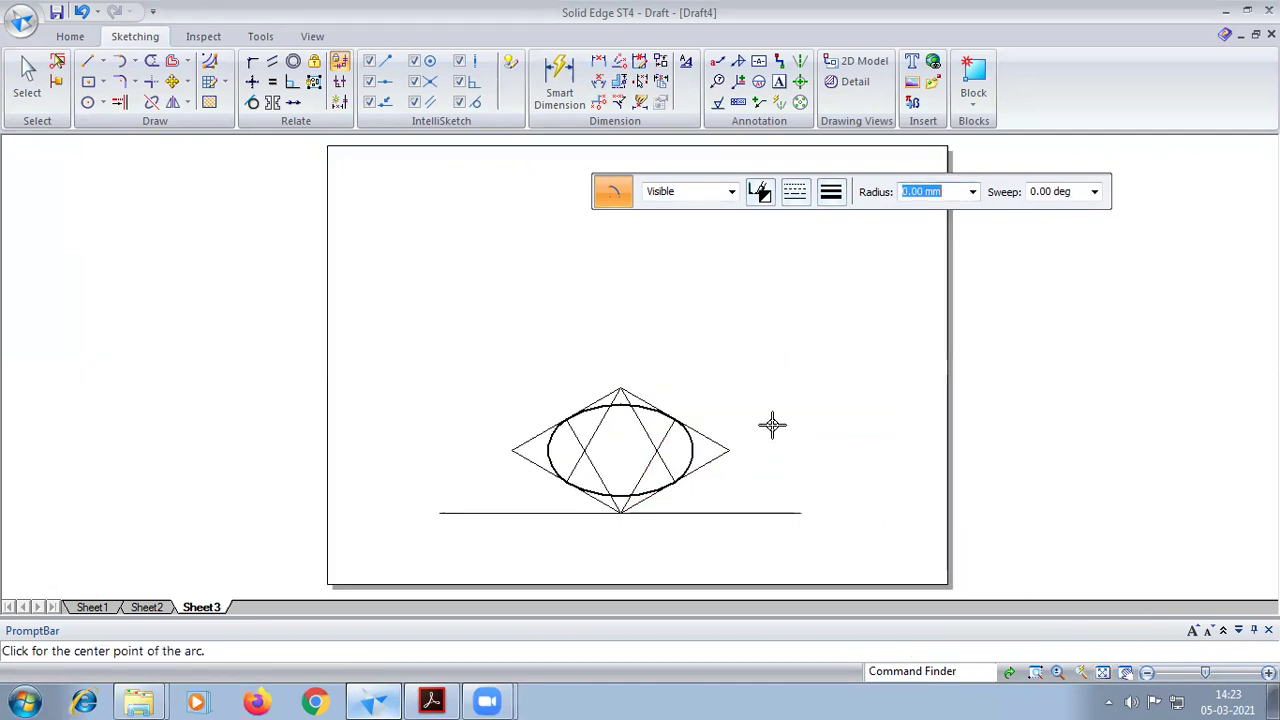
scroll(780, 400, "up", 1)
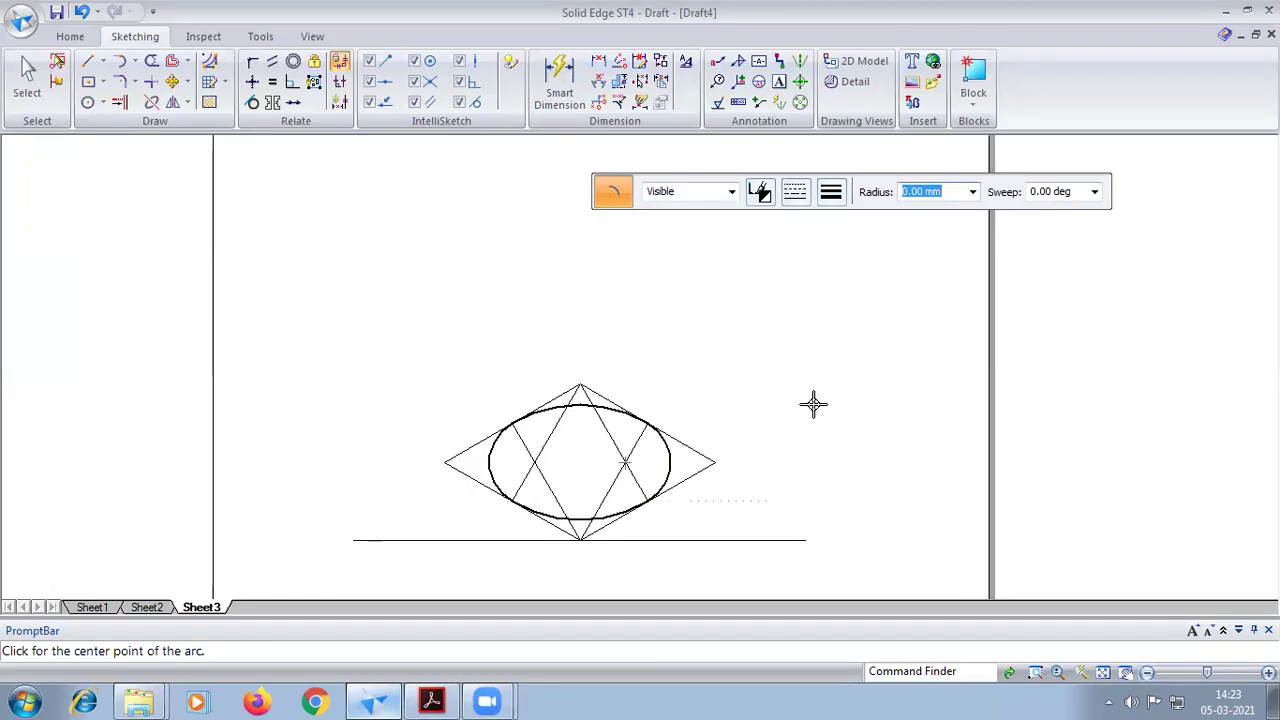
left_click(431, 701)
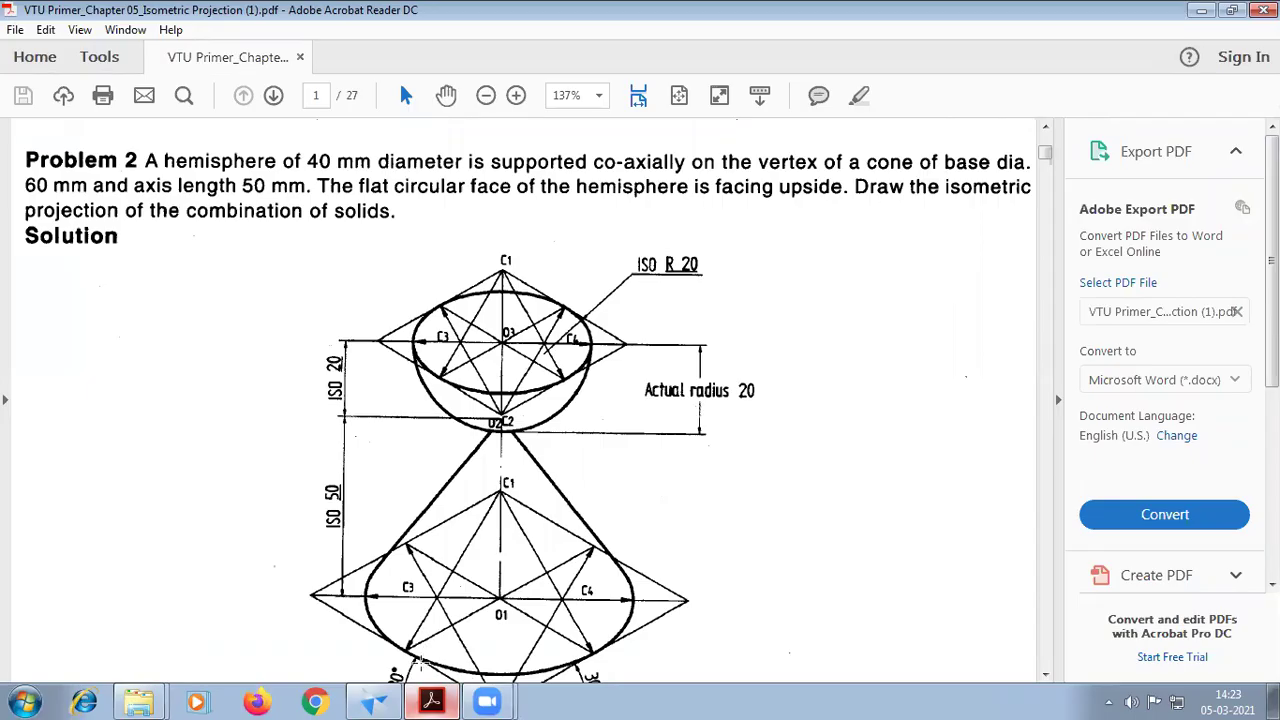
left_click(427, 699)
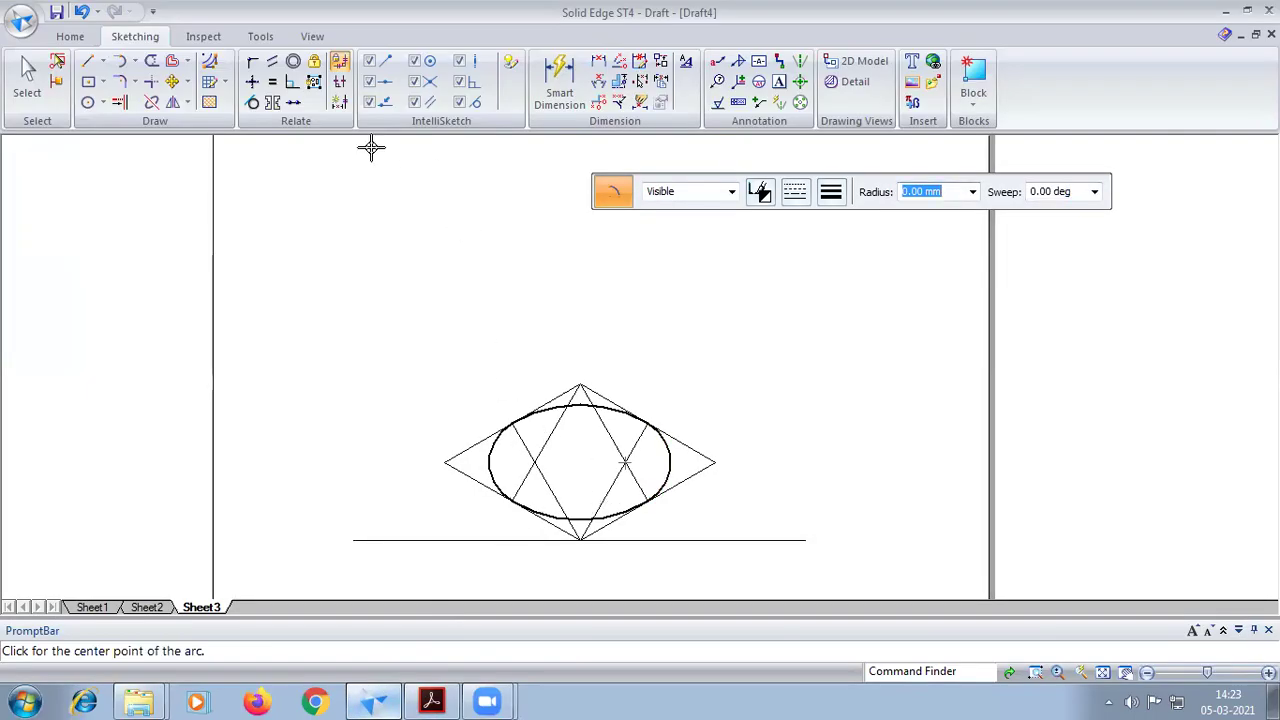
Draw two thin solid lines joining the ellipse's opposite tangent points
left_click(793, 196)
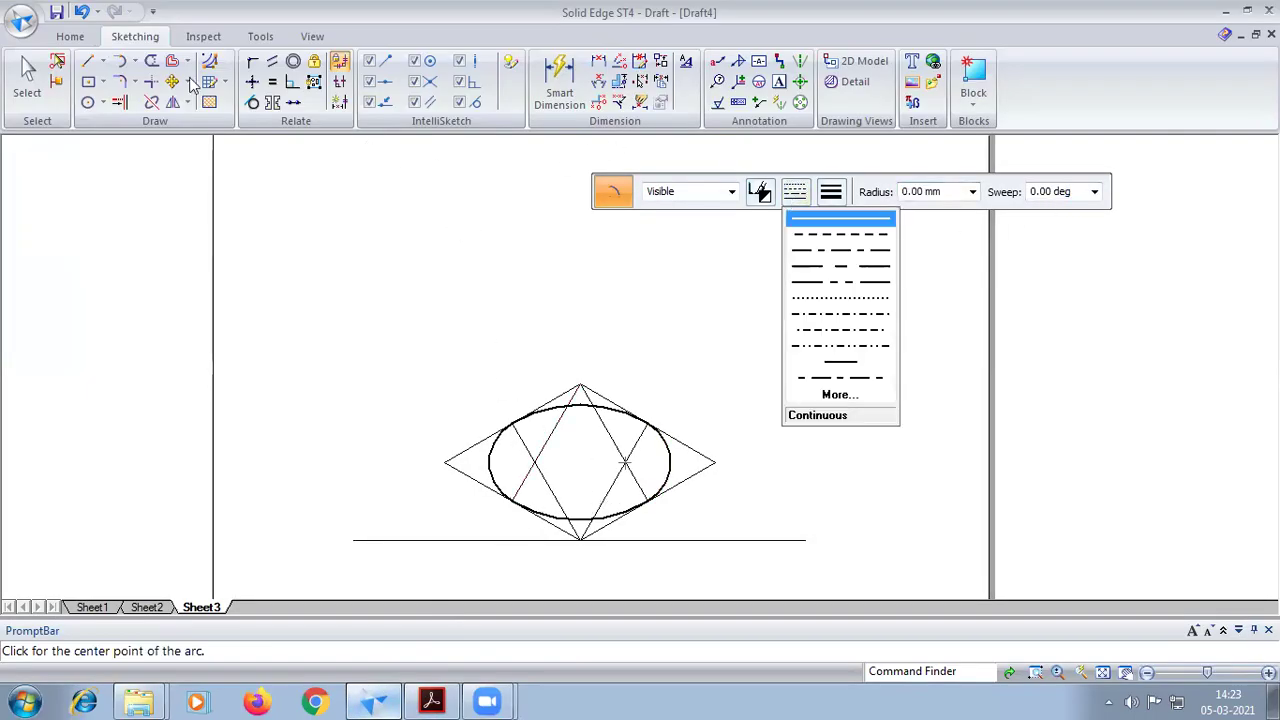
left_click(87, 61)
left_click(793, 196)
left_click(810, 222)
left_click(831, 191)
left_click(850, 216)
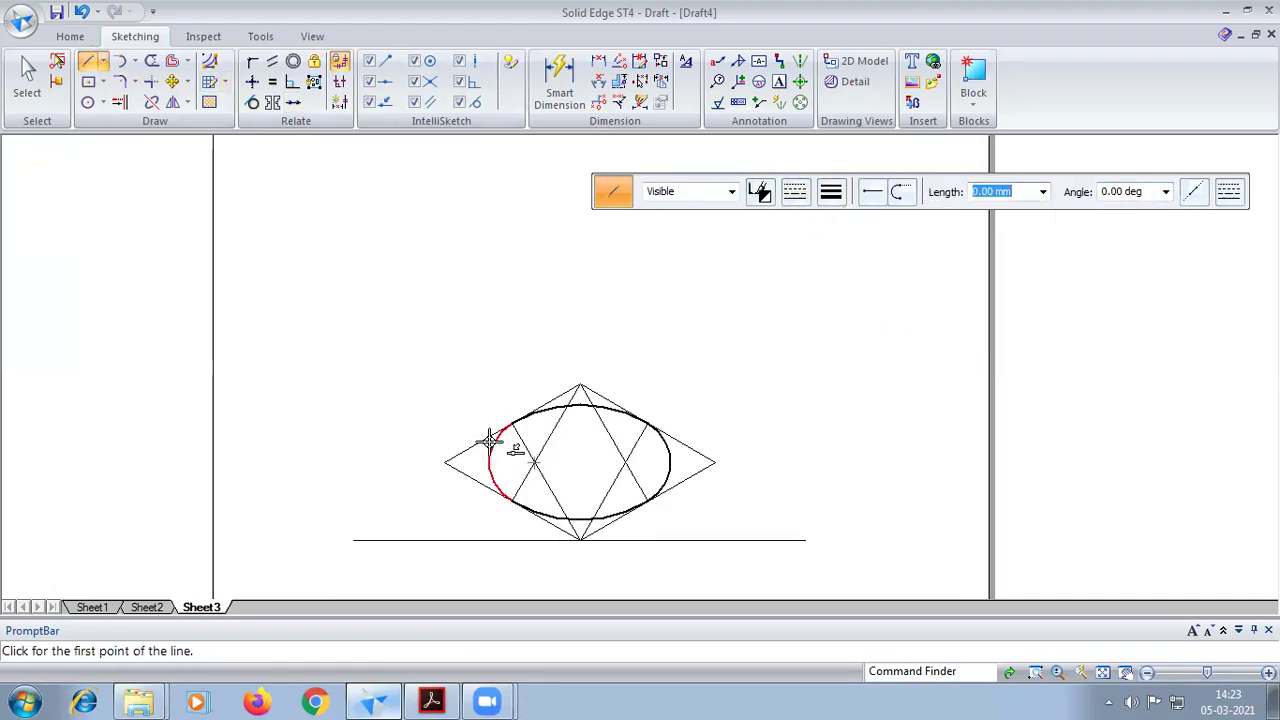
scroll(508, 423, "up", 2)
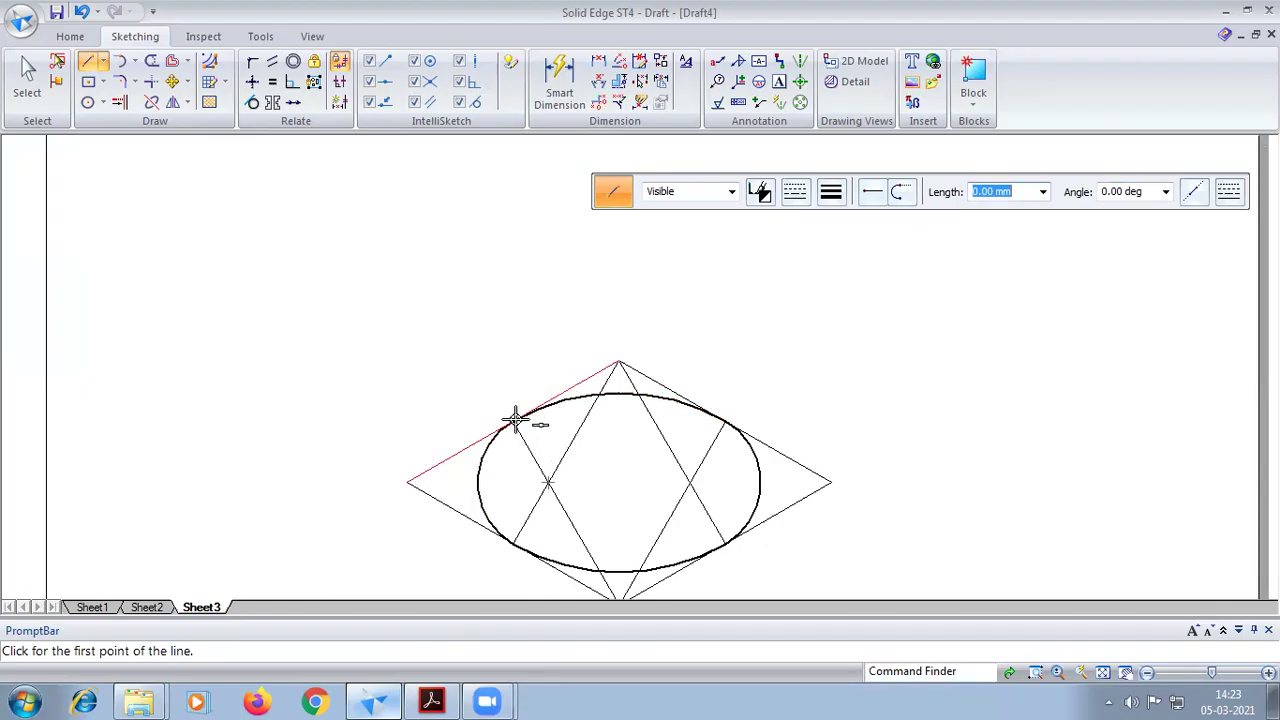
left_click(513, 421)
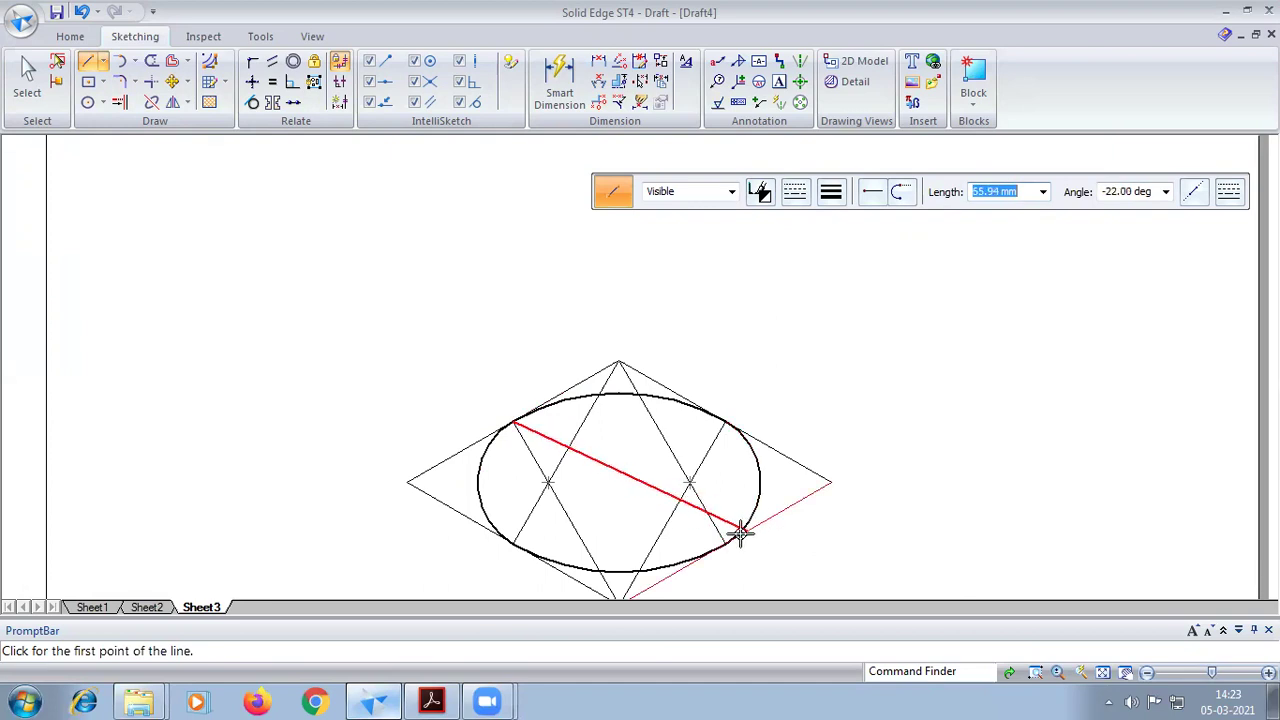
left_click(723, 541)
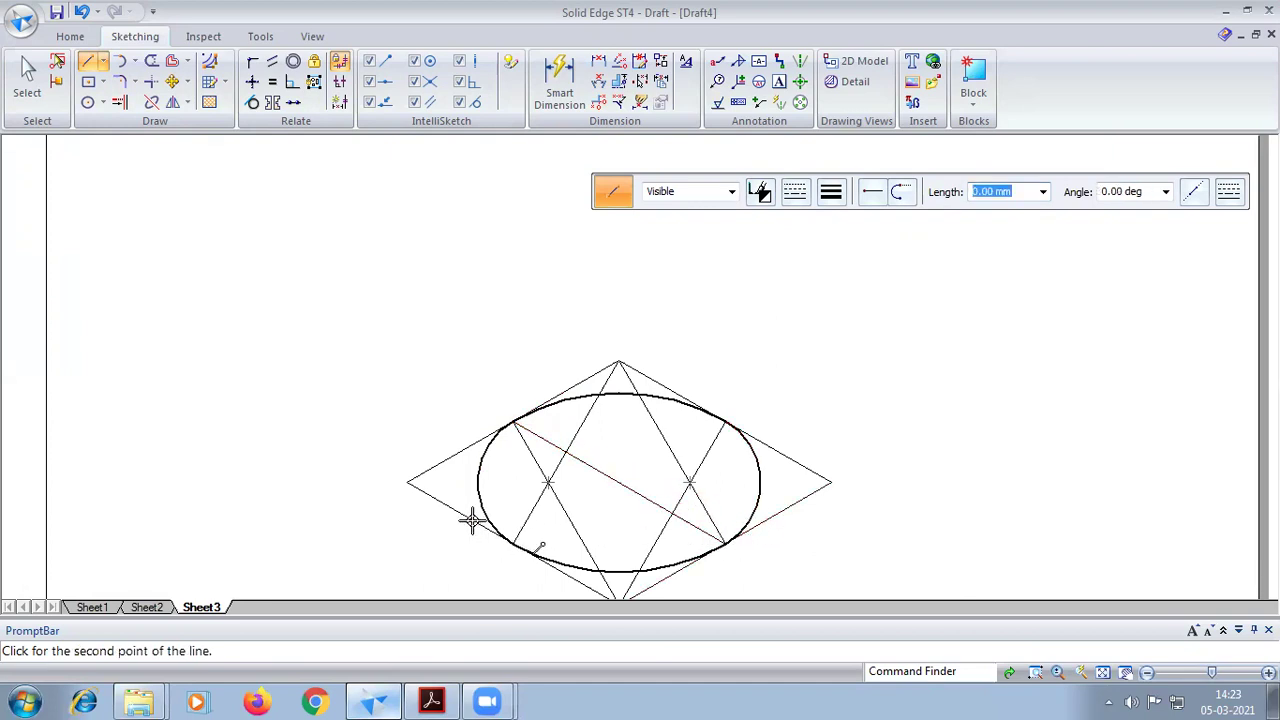
left_click(513, 543)
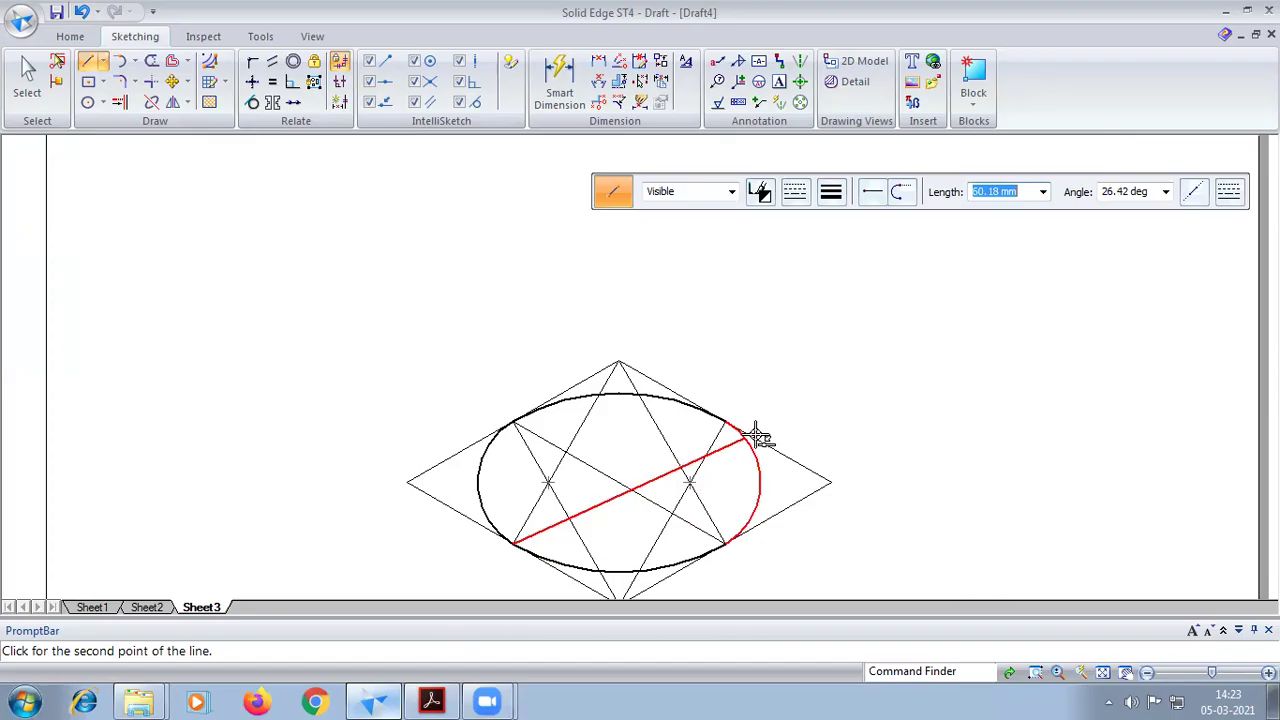
left_click(723, 421)
right_click(614, 480)
Draw a 50 mm vertical dash-dot axis upward from the ellipse centre
left_click(619, 482)
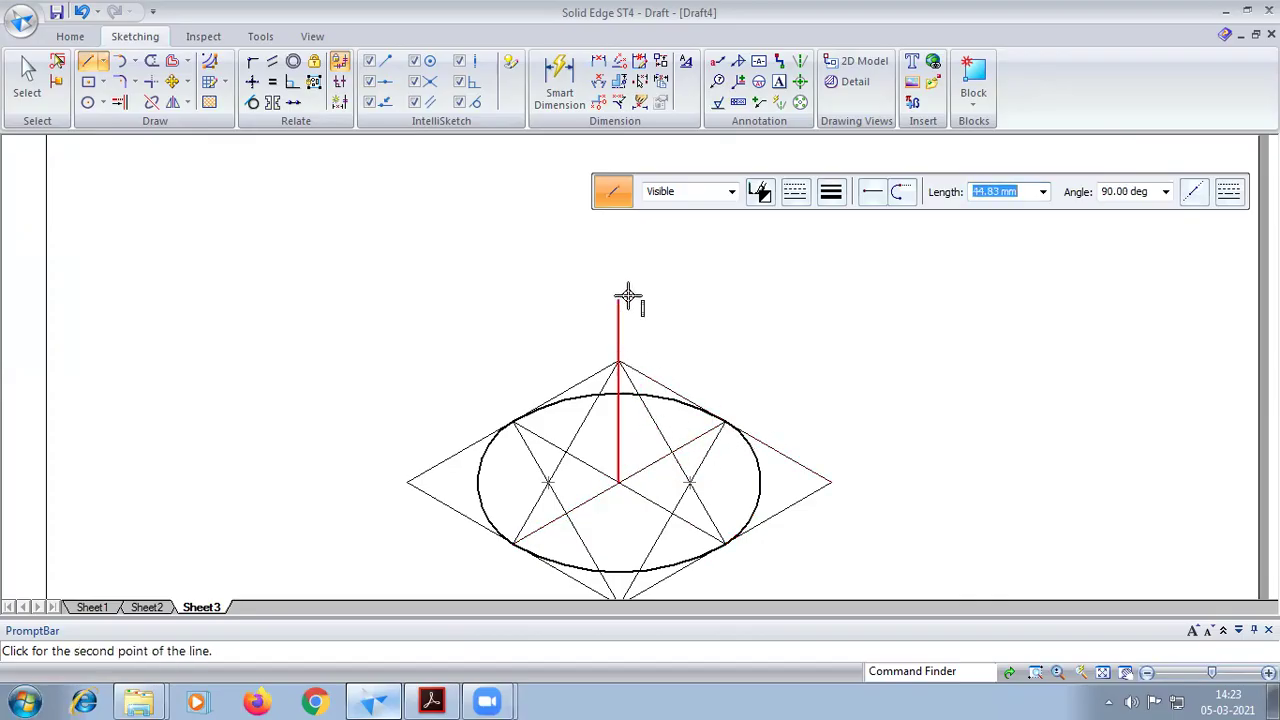
left_click(794, 191)
left_click(812, 252)
type("50")
key("Tab")
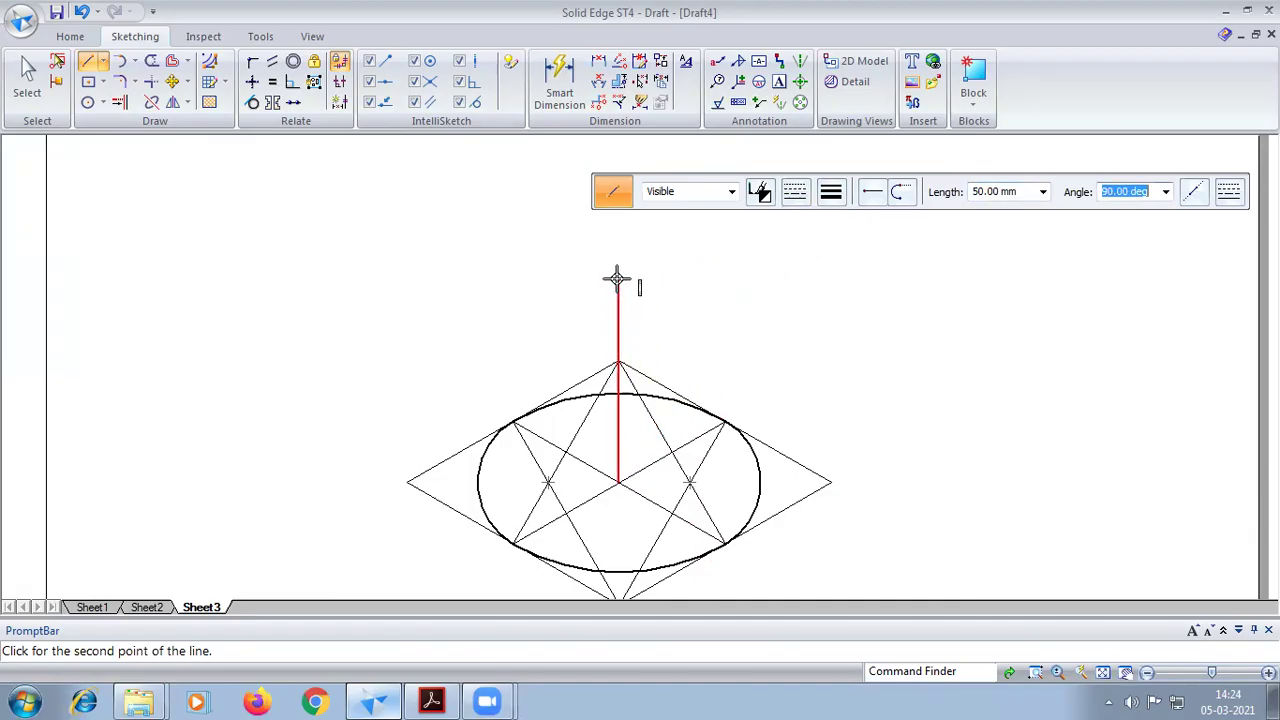
left_click(617, 279)
key("Escape")
Using a thicker continuous line, draw left and right slant edges from the axis top tangent to the ellipse
left_click(794, 193)
left_click(794, 193)
left_click(830, 191)
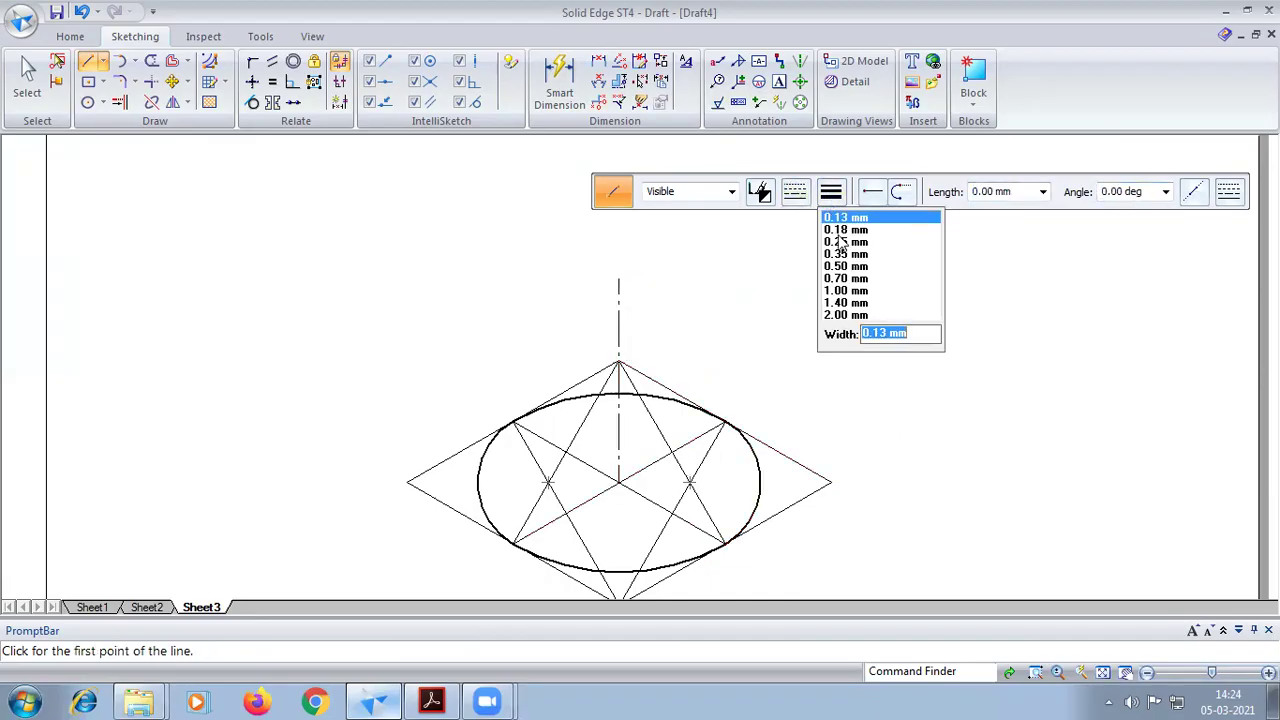
left_click(843, 270)
left_click(617, 279)
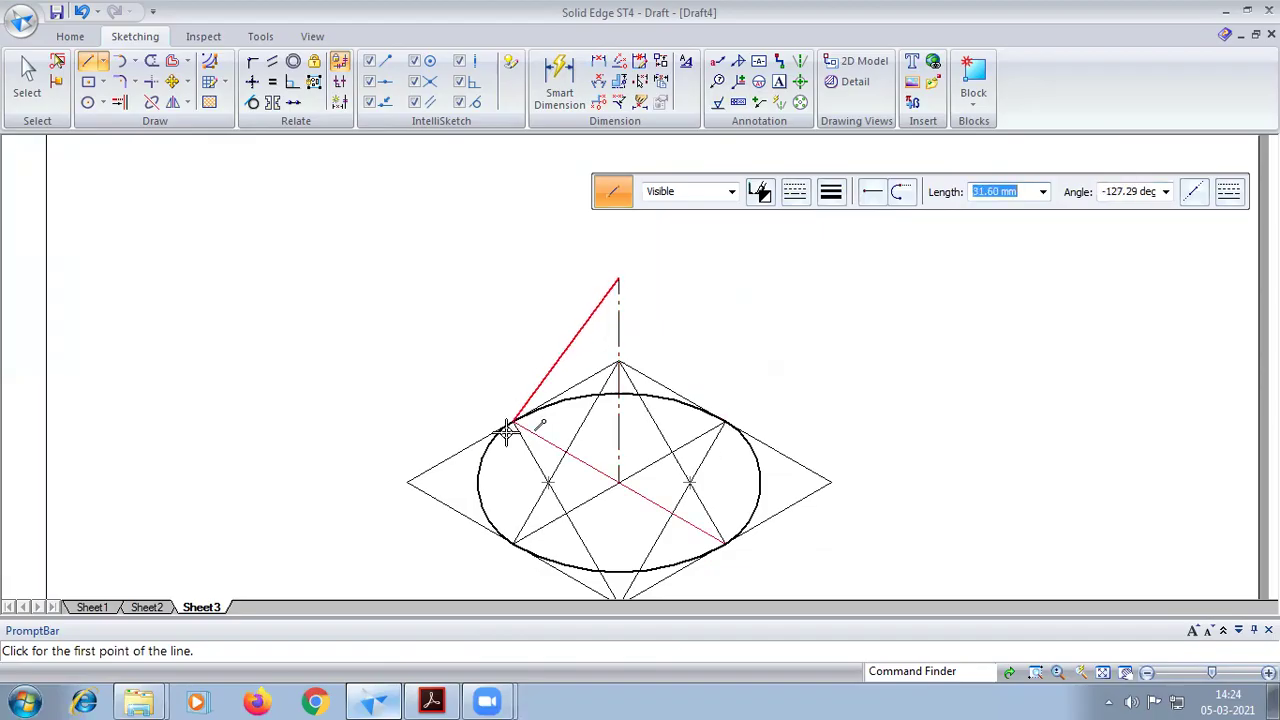
left_click(470, 467)
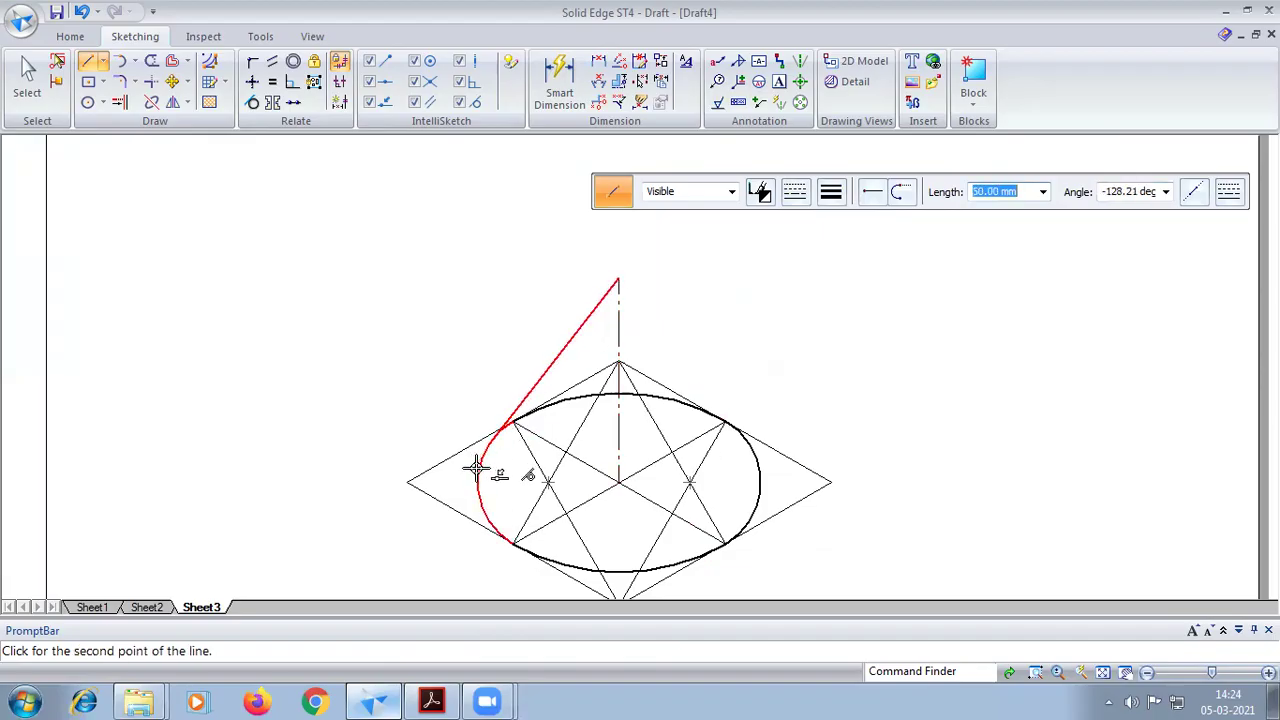
left_click(476, 467)
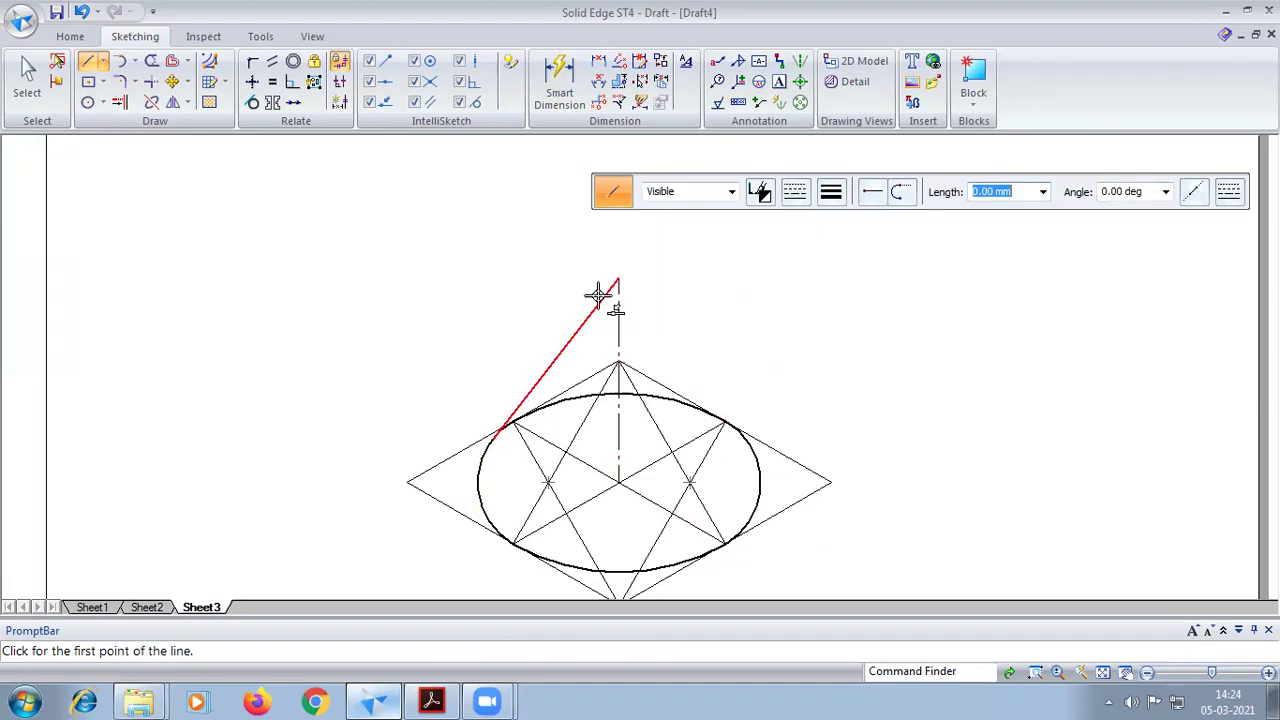
left_click(617, 279)
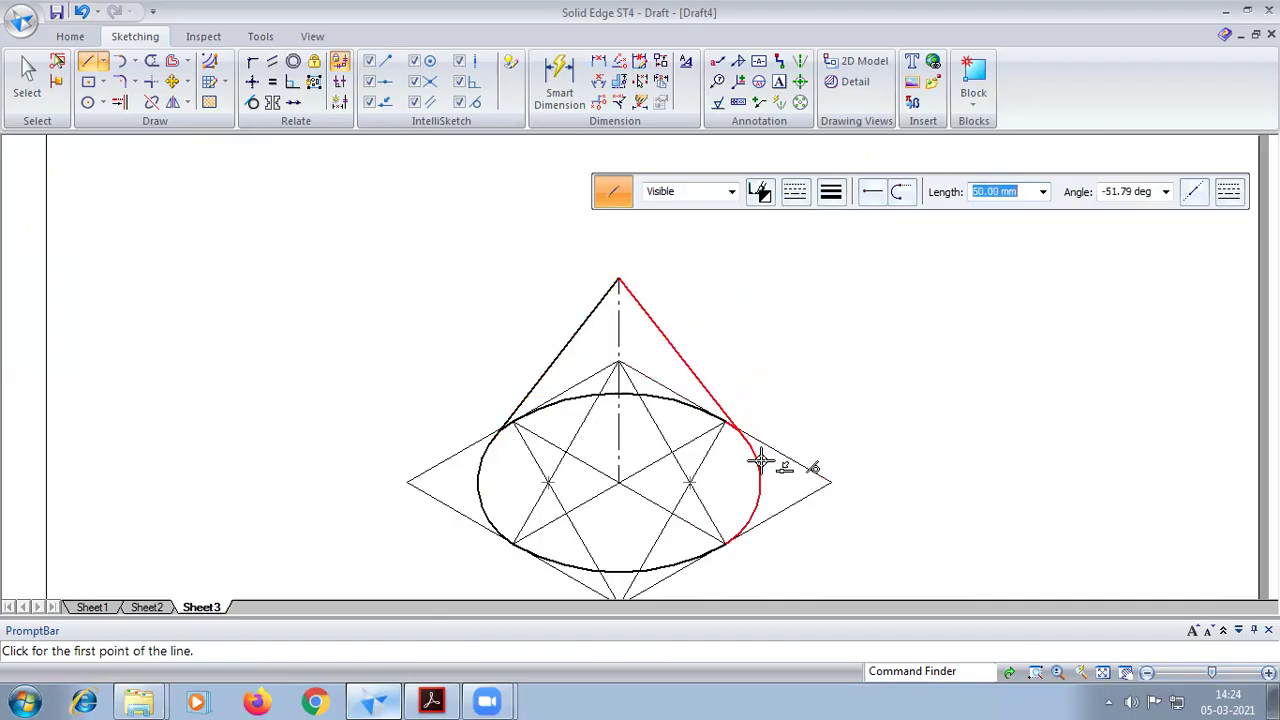
left_click(760, 460)
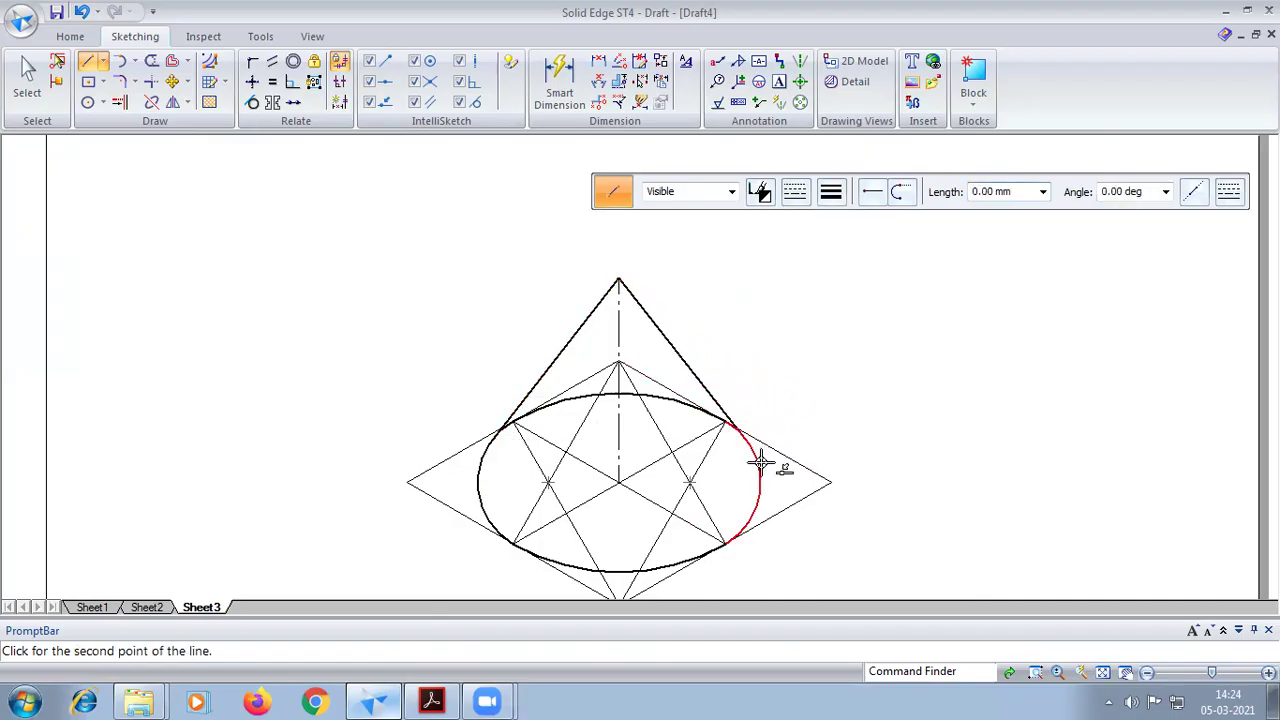
left_click(1102, 672)
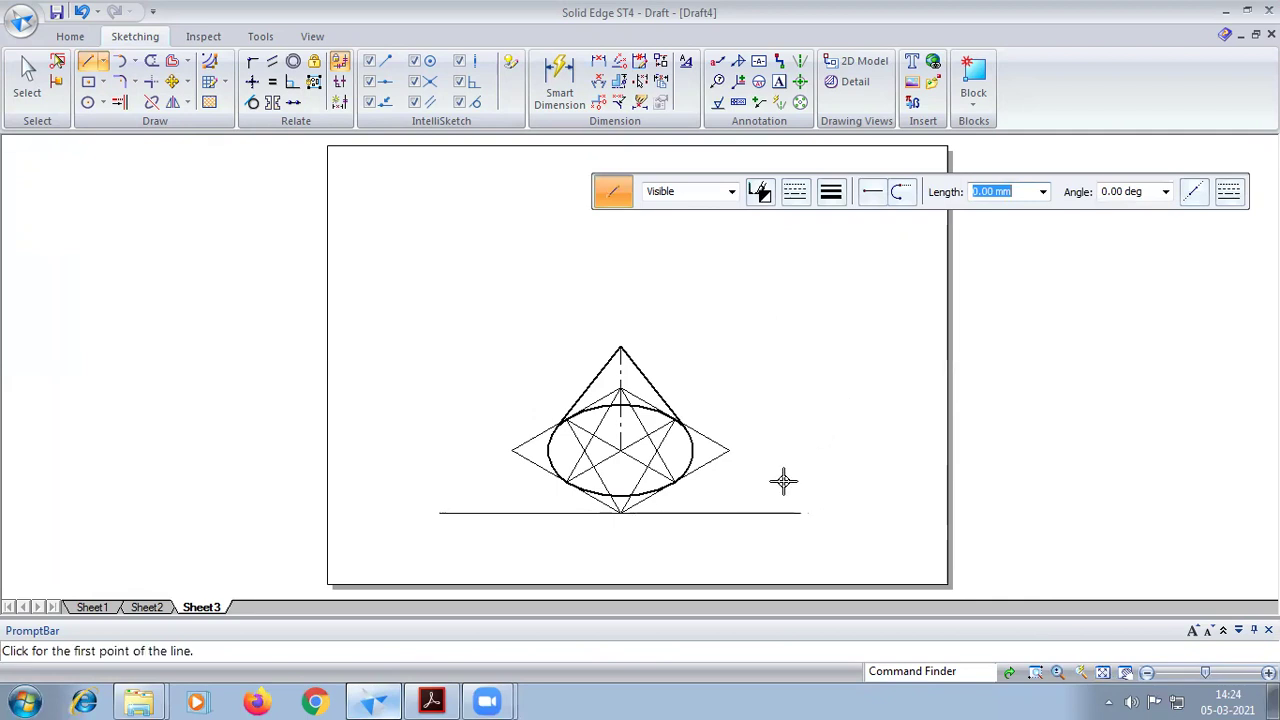
Bring up Problem 2's hemisphere-on-cone solution in Acrobat Reader
left_click(432, 700)
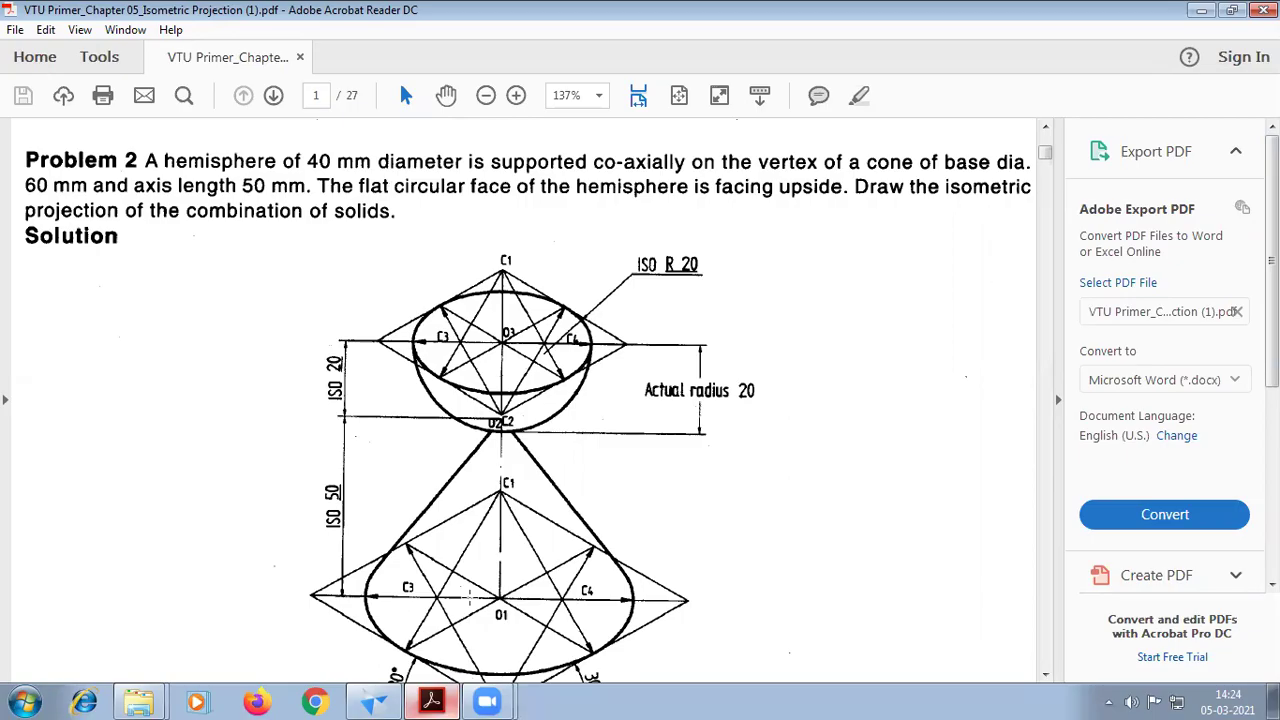
Back in Solid Edge, draw a 40 mm continuous line at 30° from the cone apex
left_click(386, 700)
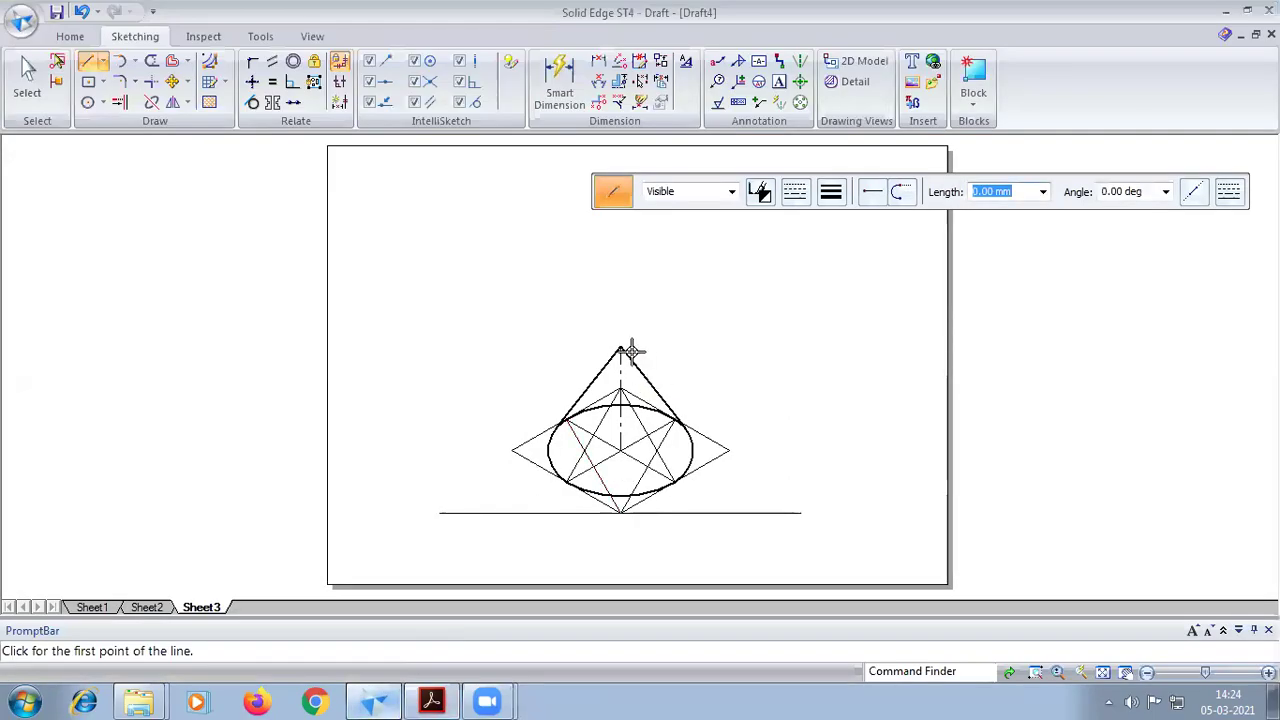
left_click(796, 196)
left_click(831, 191)
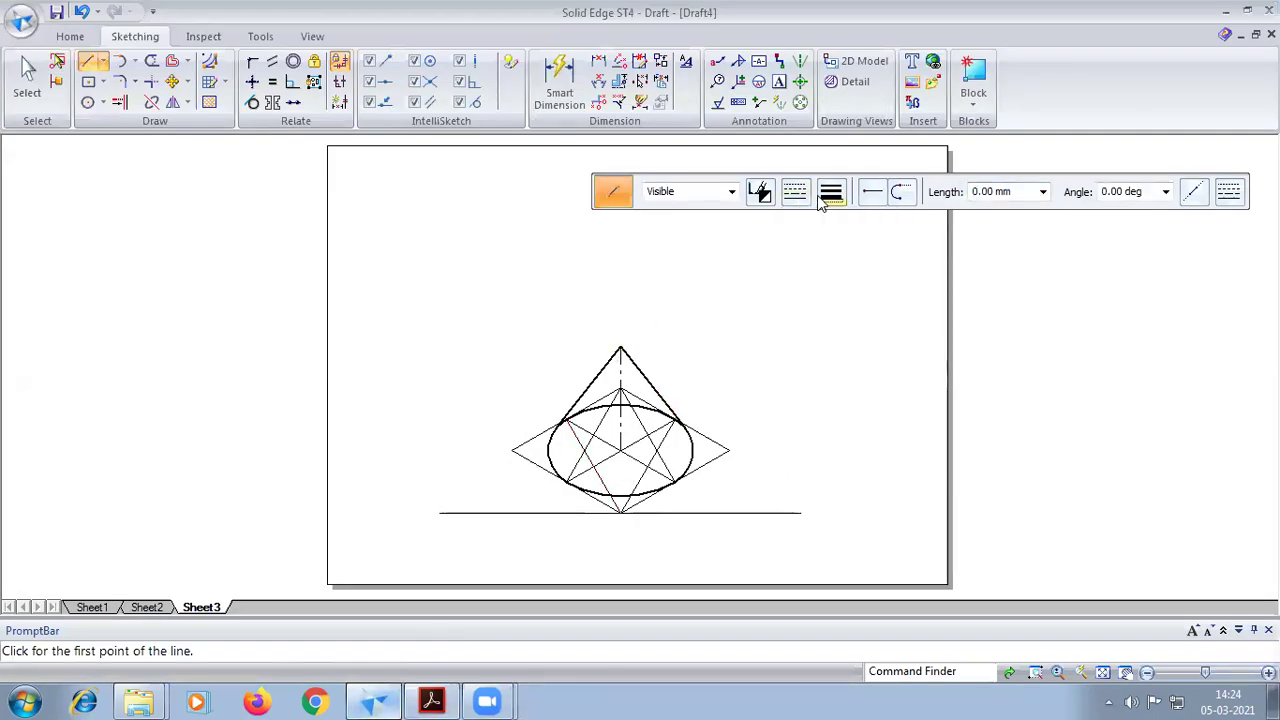
left_click(845, 263)
left_click(618, 345)
type("40")
key("Tab")
type("30")
key("Tab")
key("Return")
Add the 40 mm sides at 150° and 210°, closing the rhombus at the cone apex
type("4")
key("Tab")
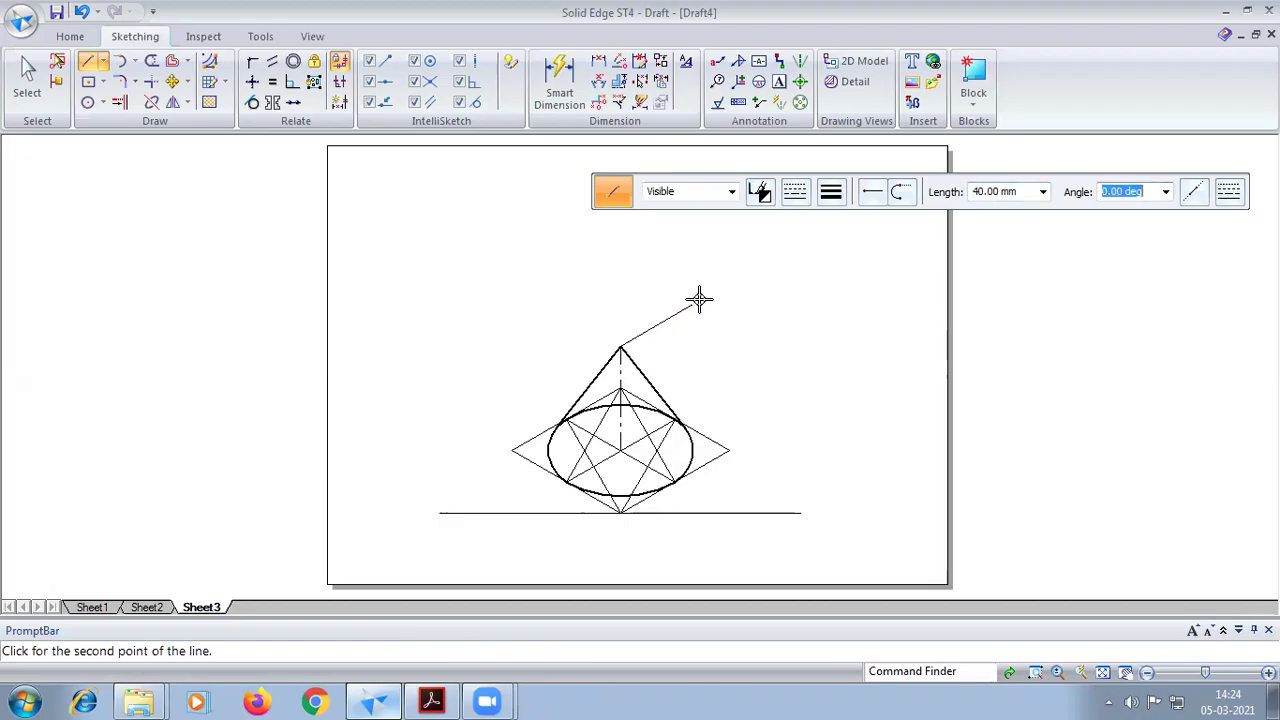
key("Return")
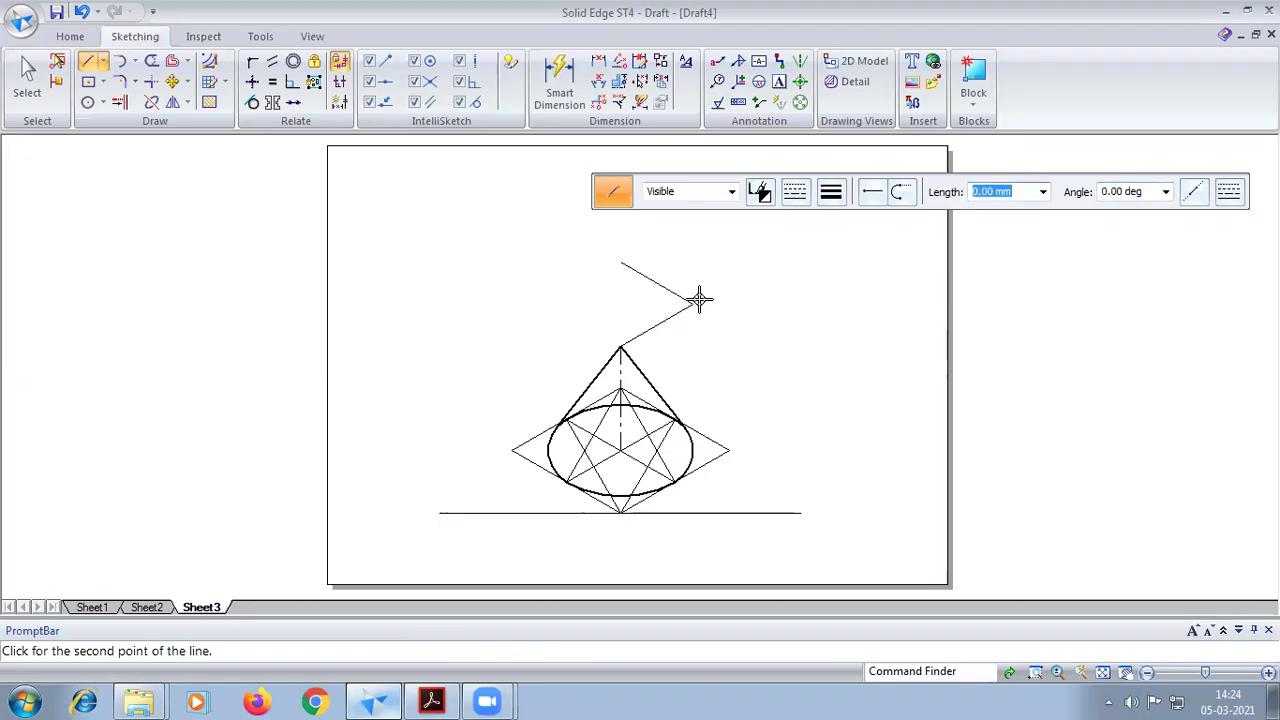
key("Tab")
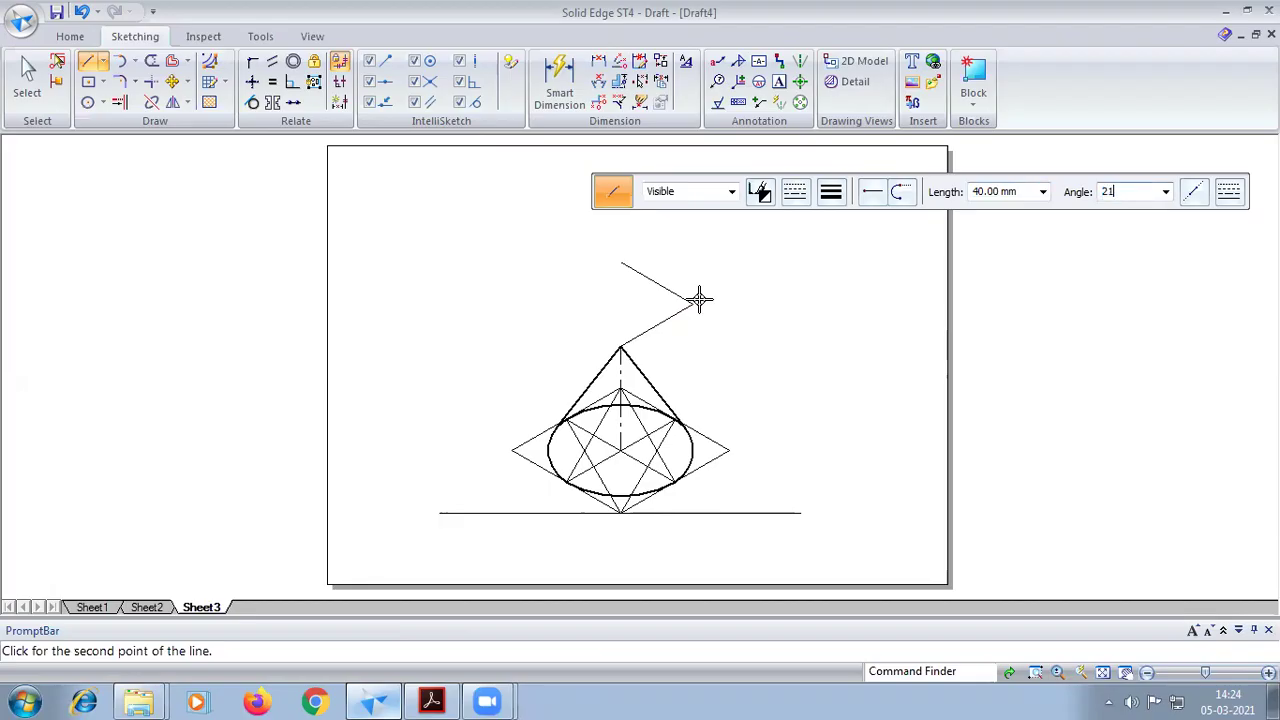
type("210")
key("Return")
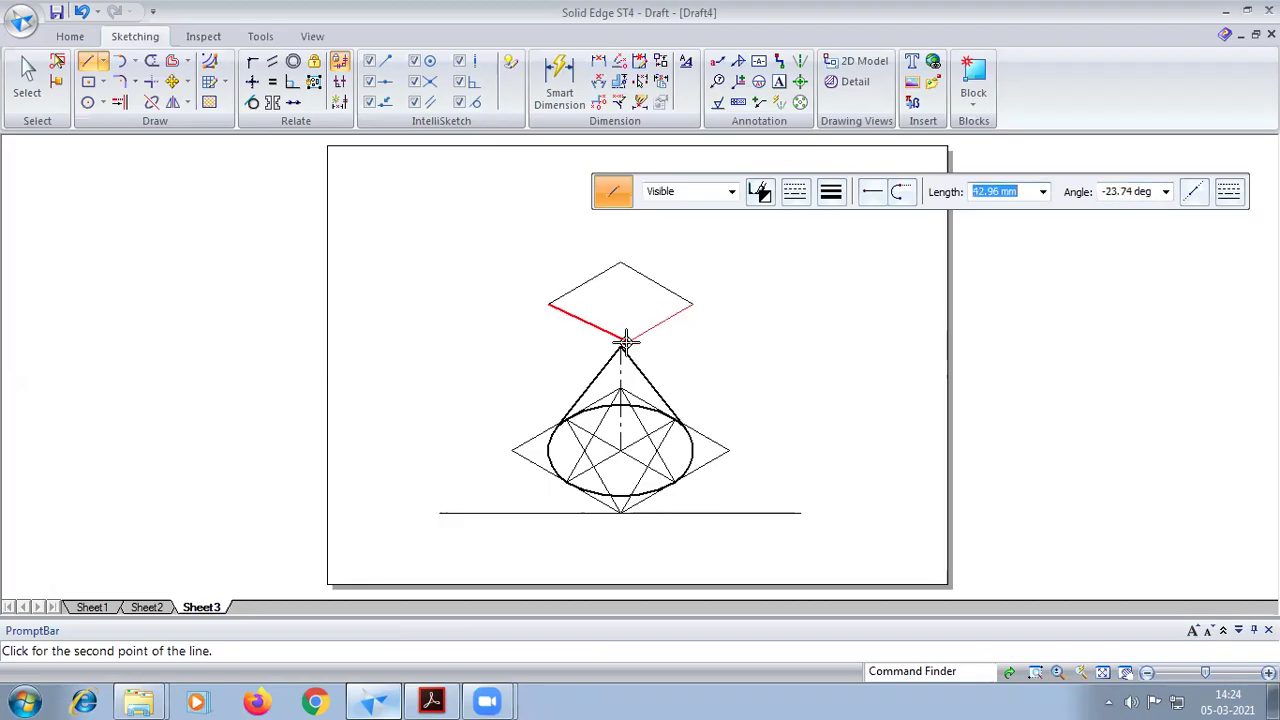
left_click(624, 344)
Draw lines from the upper rhombus's bottom corner to its upper-right and upper-left sides
scroll(742, 252, "up", 2)
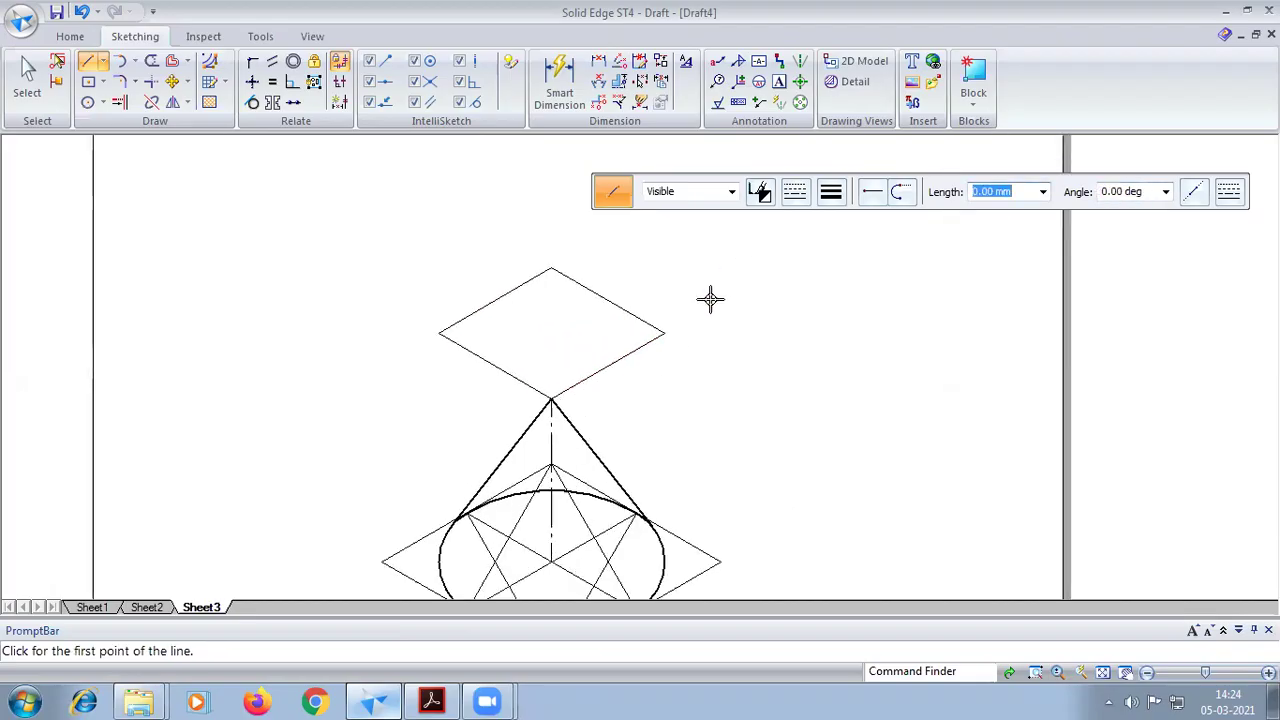
left_click(551, 397)
left_click(605, 300)
right_click(558, 385)
left_click(551, 397)
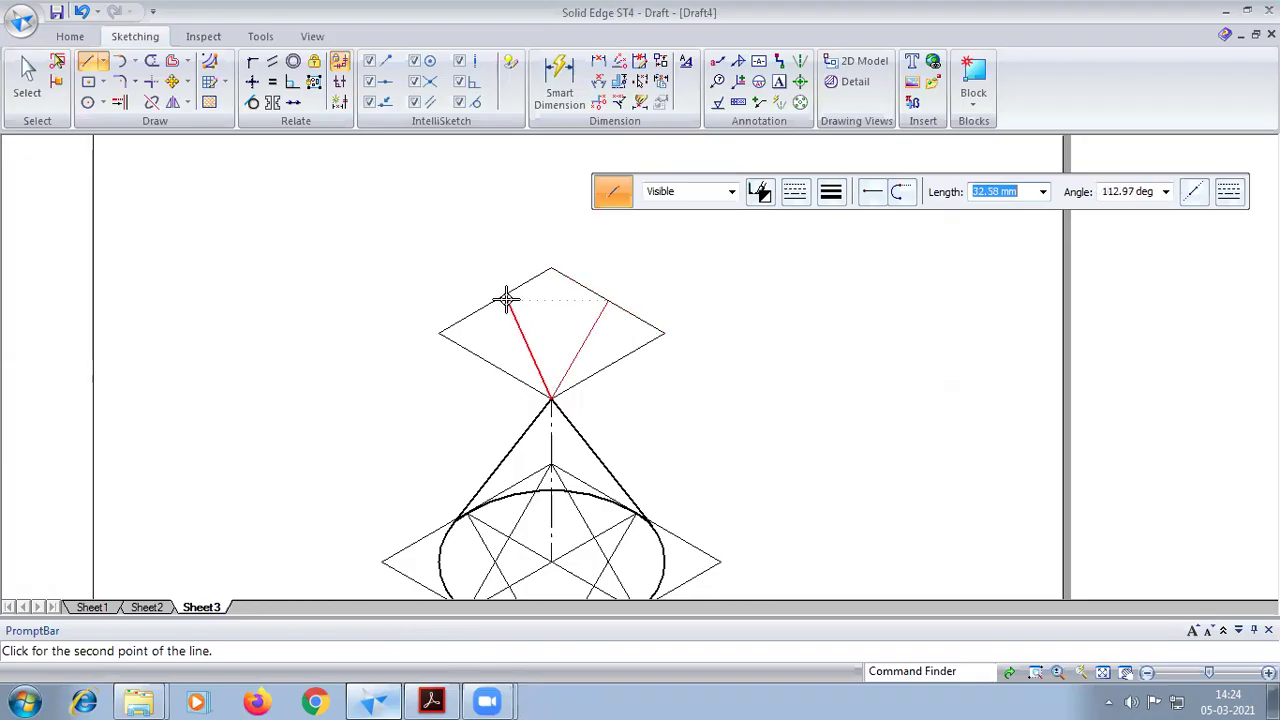
left_click(501, 299)
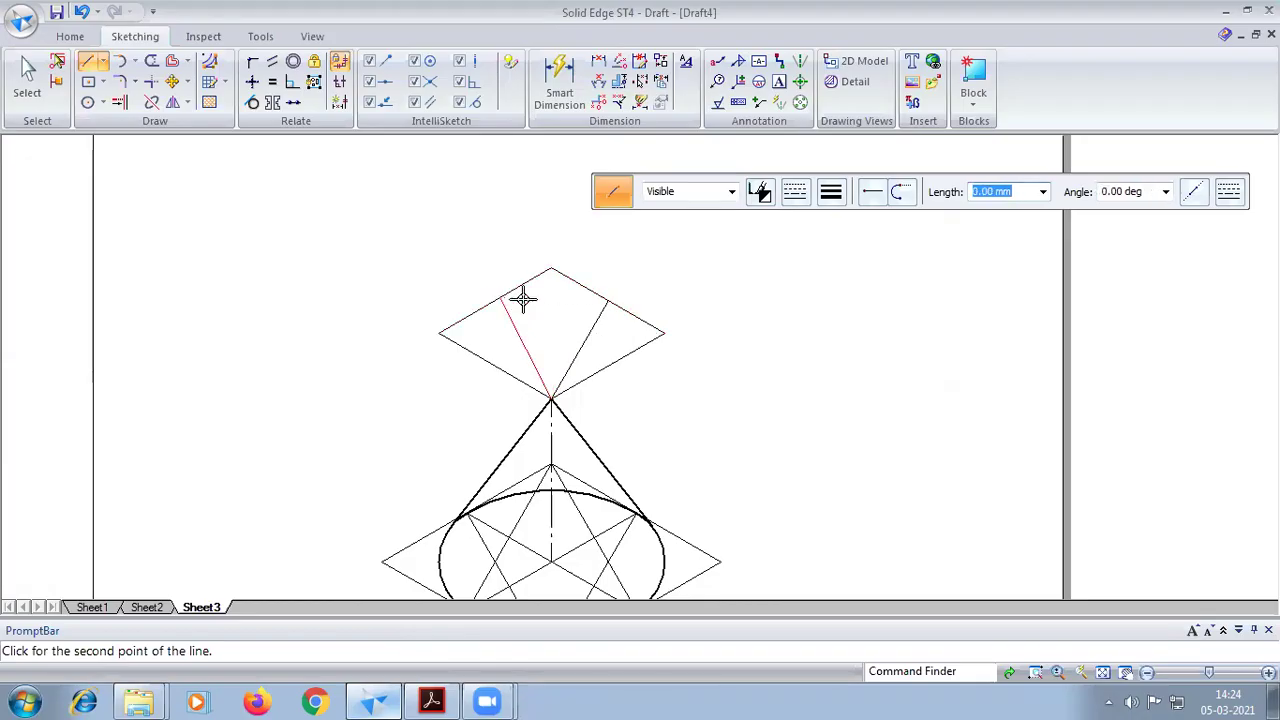
key("Escape")
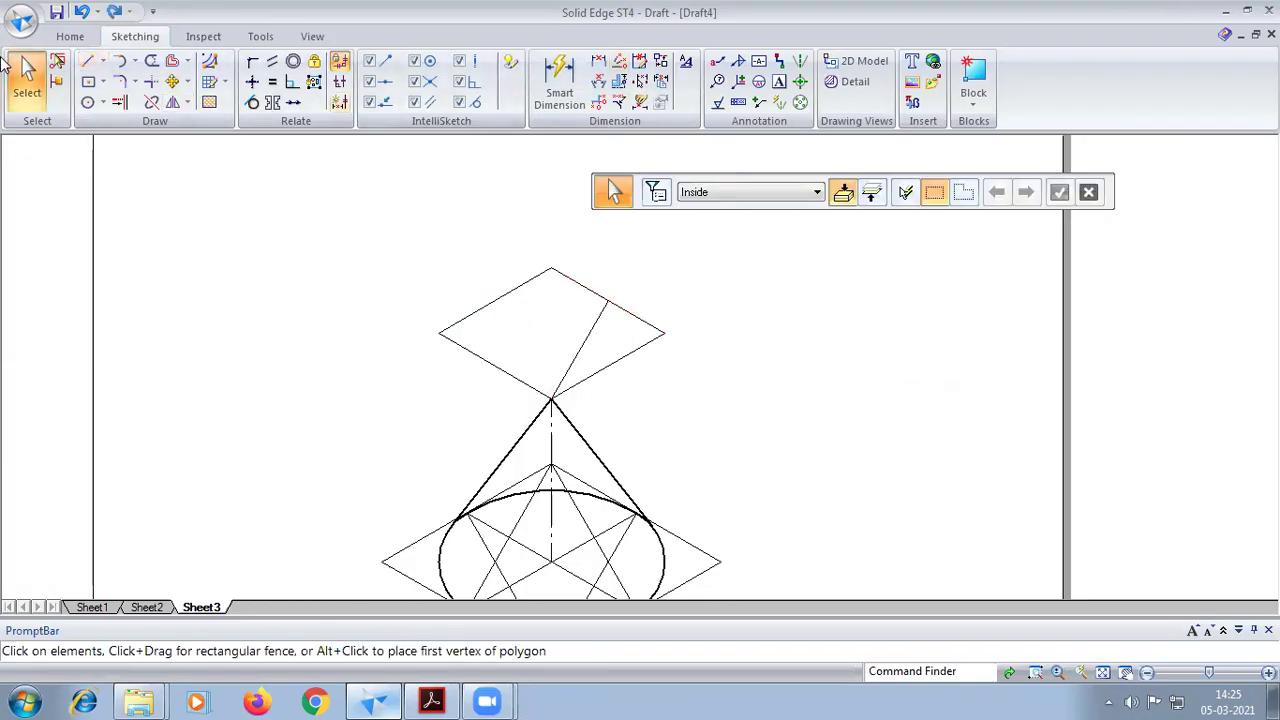
At 0.13 mm width, redraw the bottom-corner line and add top-corner lines to both lower side midpoints
key("l")
left_click(794, 191)
left_click(831, 191)
left_click(831, 191)
left_click(836, 218)
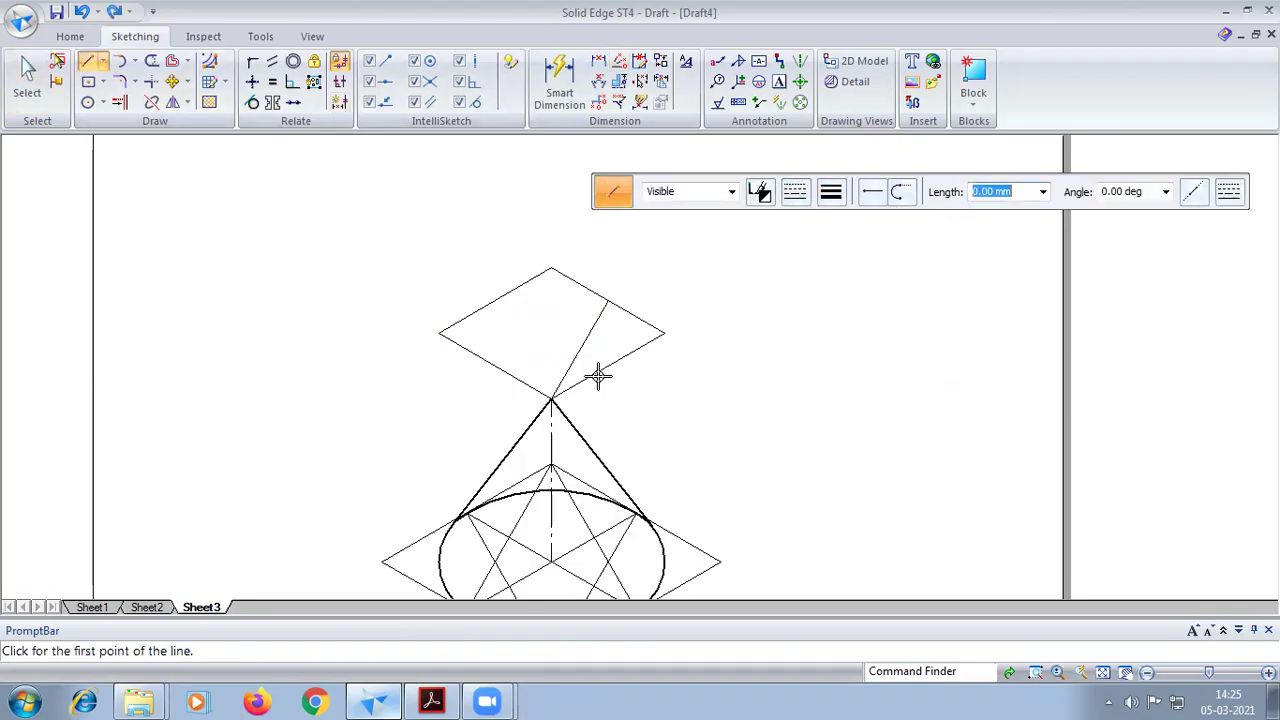
left_click(550, 394)
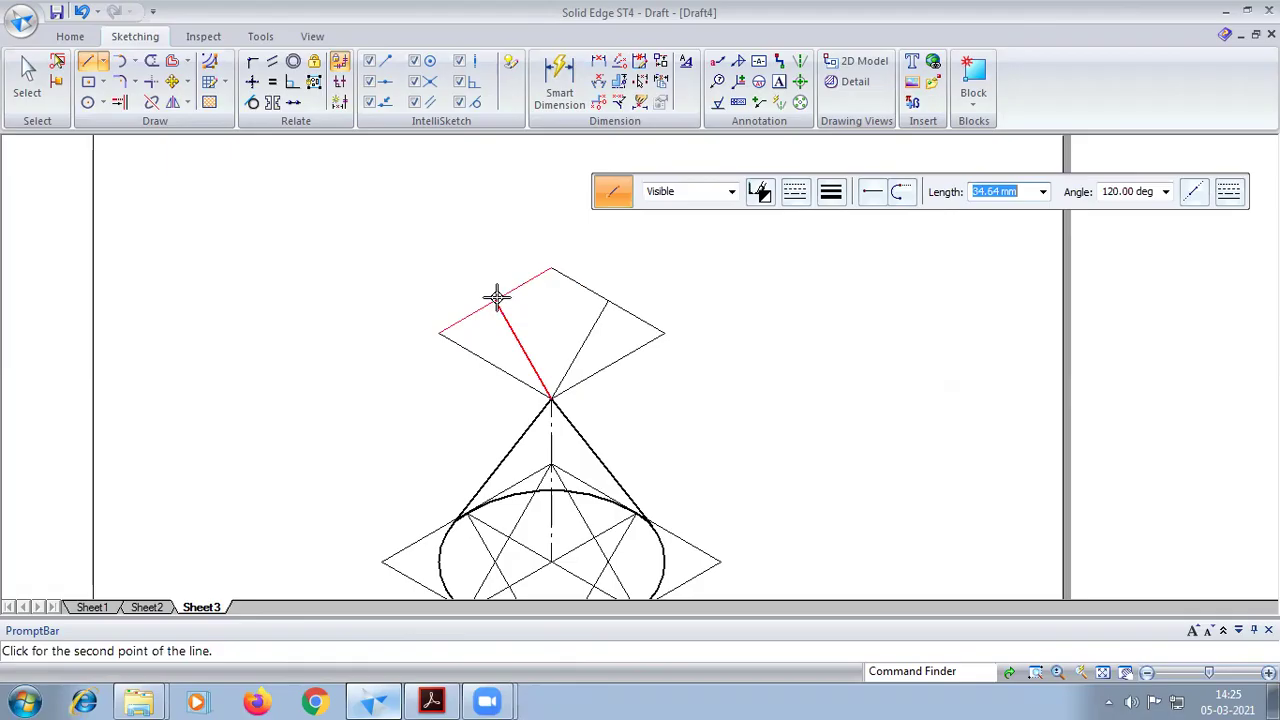
left_click(497, 297)
left_click(550, 271)
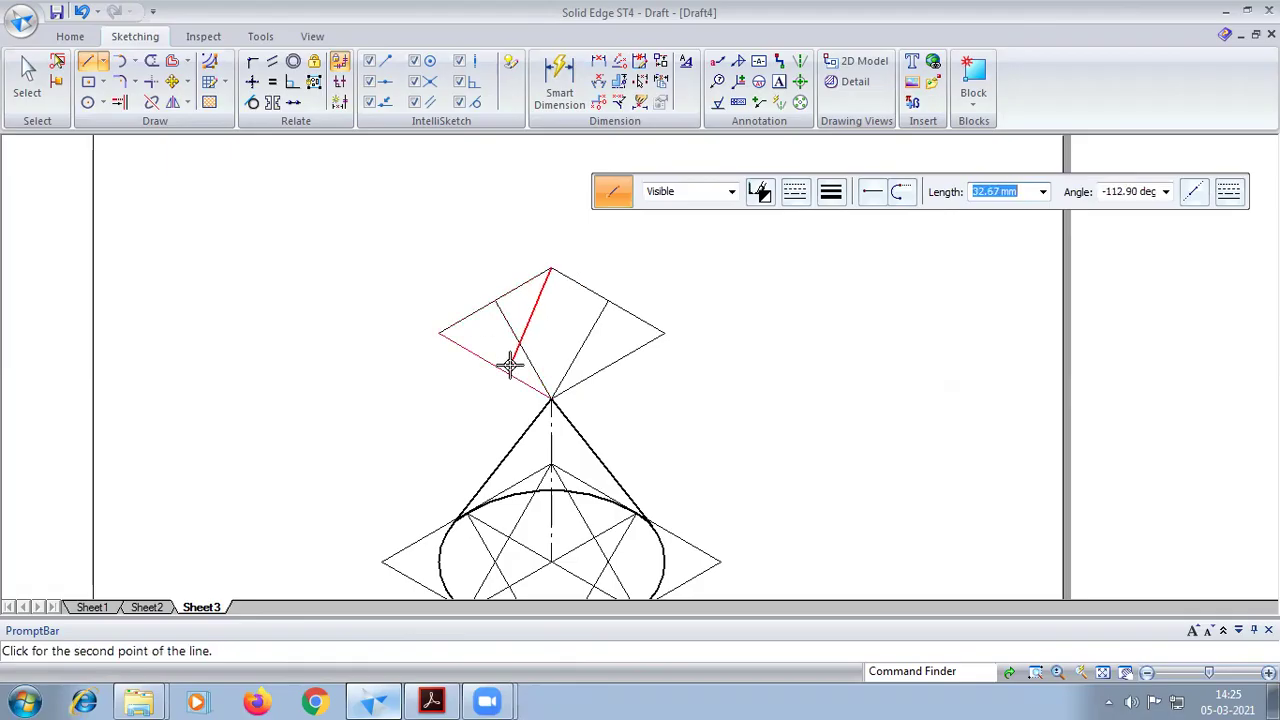
left_click(497, 366)
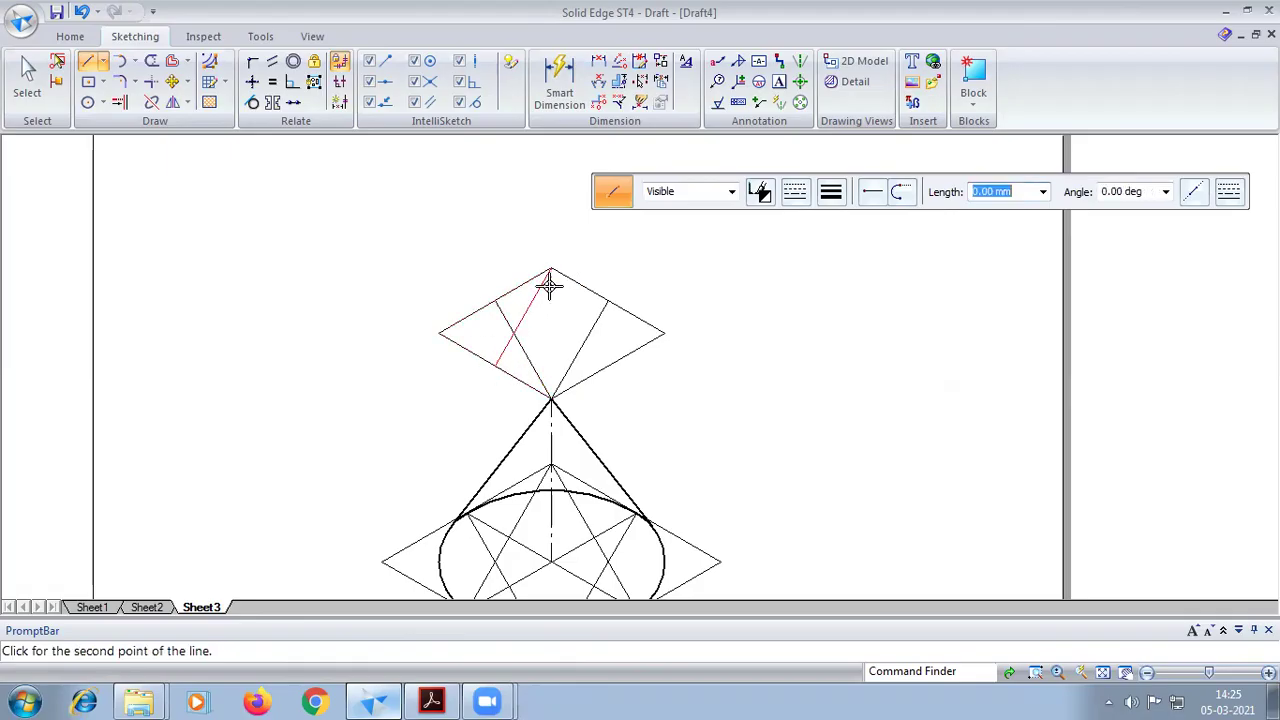
left_click(551, 271)
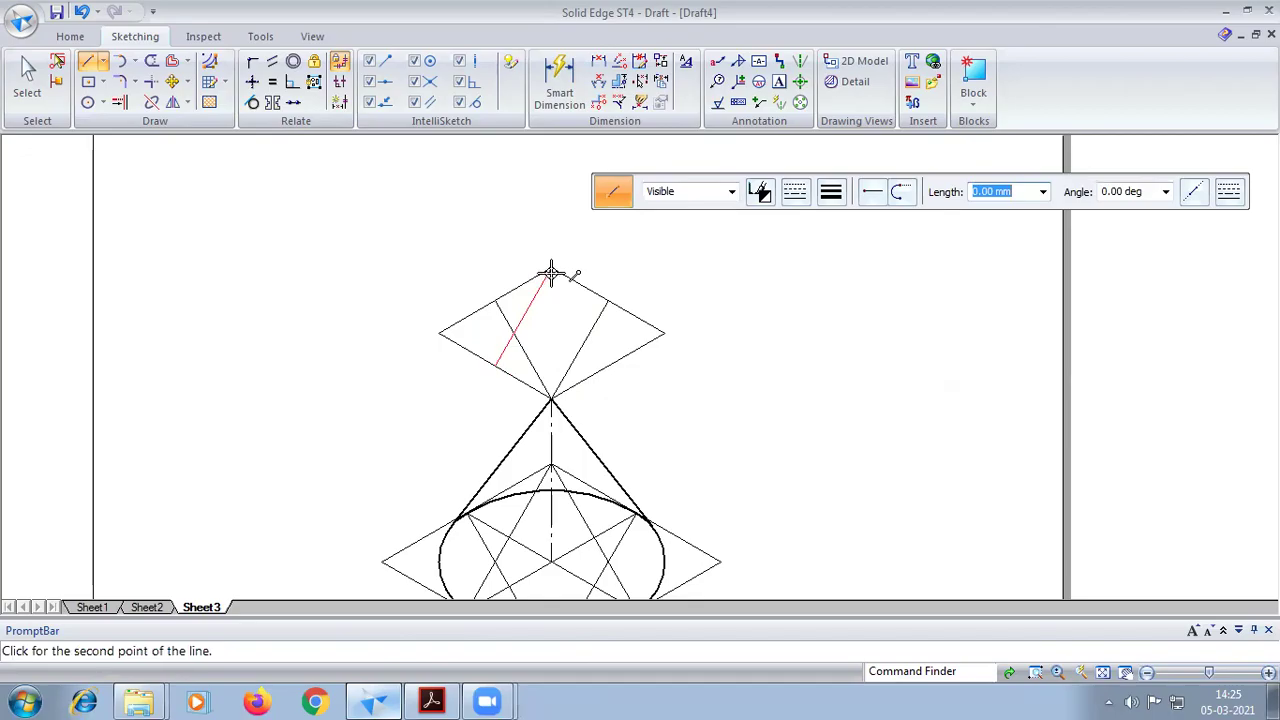
left_click(603, 367)
key("Escape")
left_click(148, 80)
left_click(171, 137)
Set the arc line width and draw the top arc between the upper-left and upper-right lines
left_click(795, 191)
left_click(829, 196)
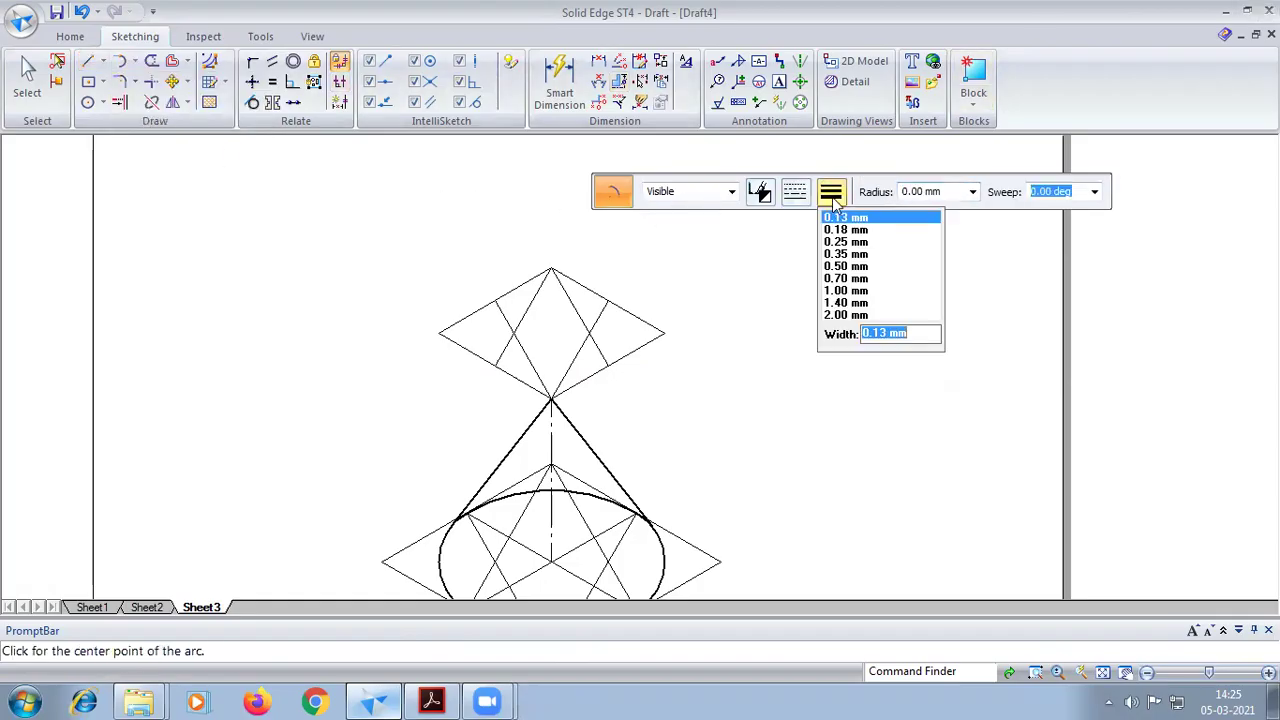
left_click(841, 266)
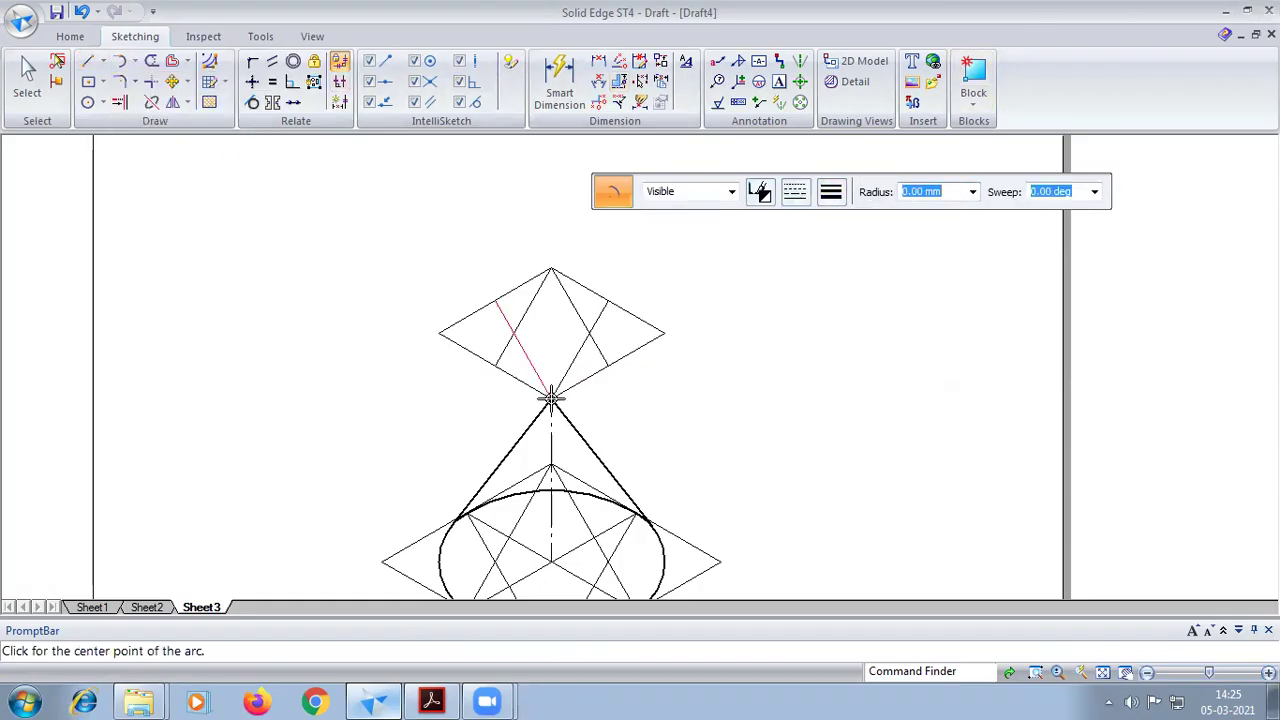
left_click(500, 302)
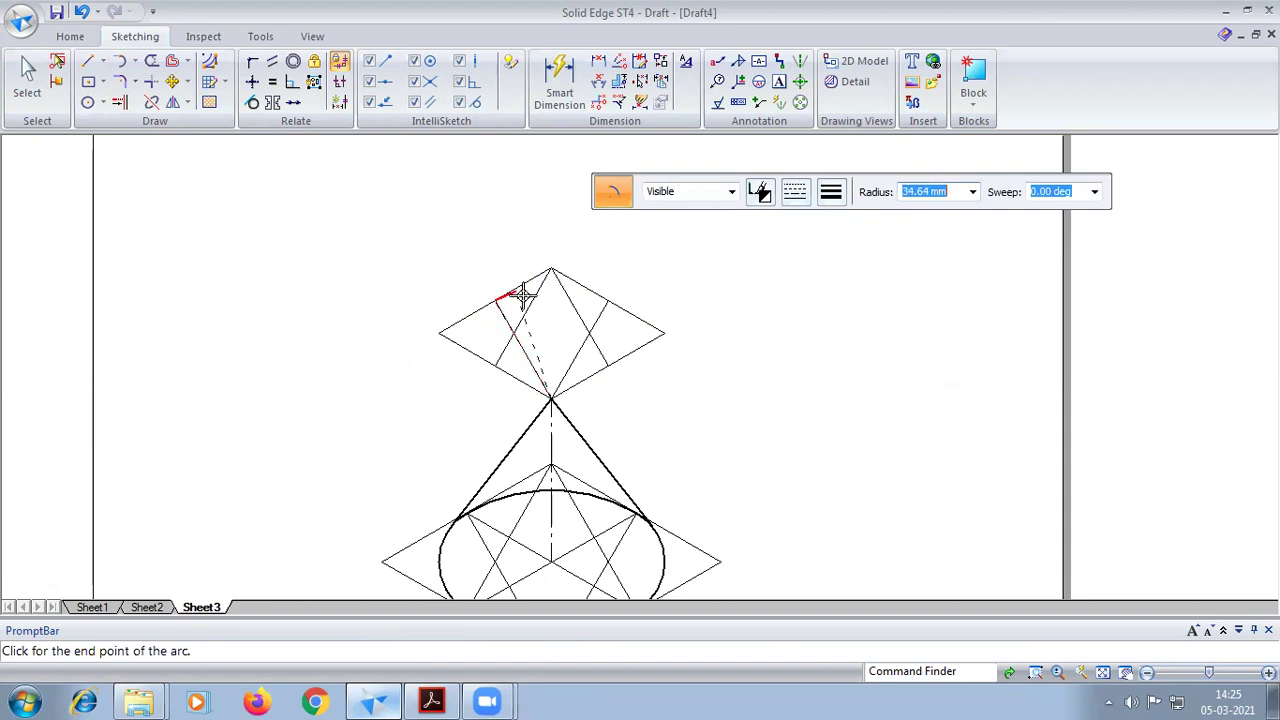
left_click(603, 304)
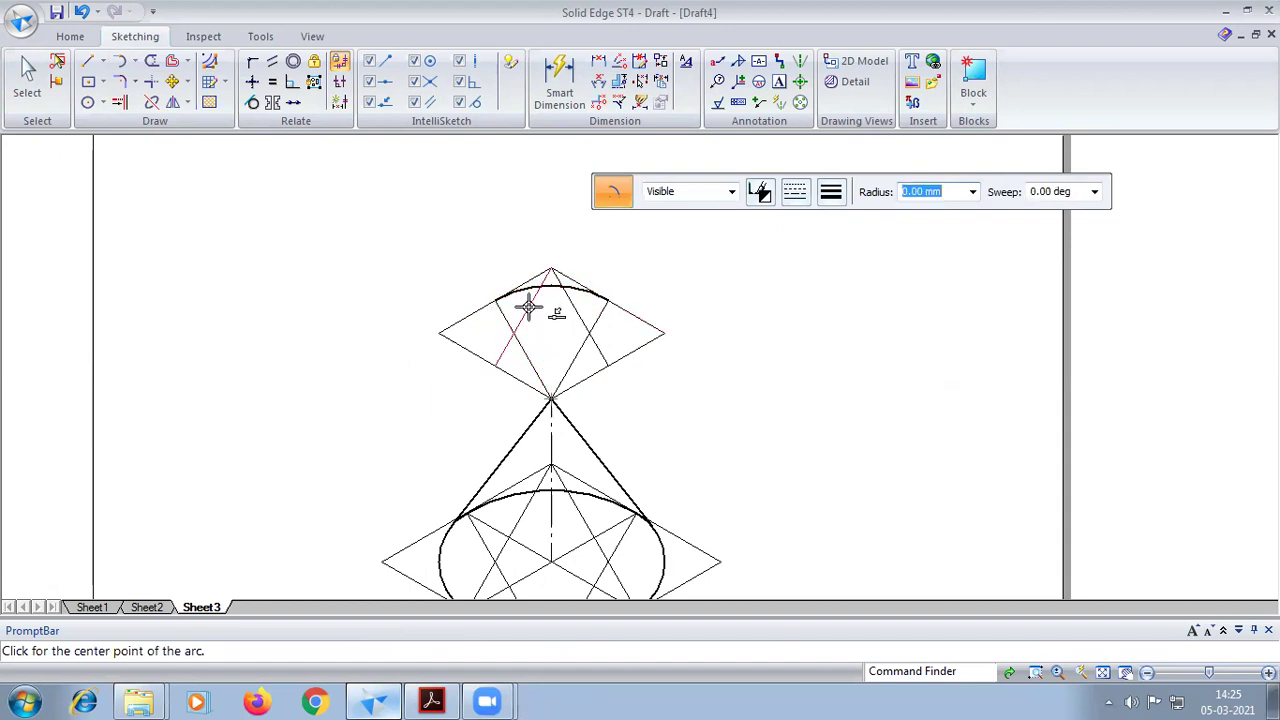
Draw the bottom arc centred on the rhombus top and the left arc centred on the line intersection
left_click(551, 268)
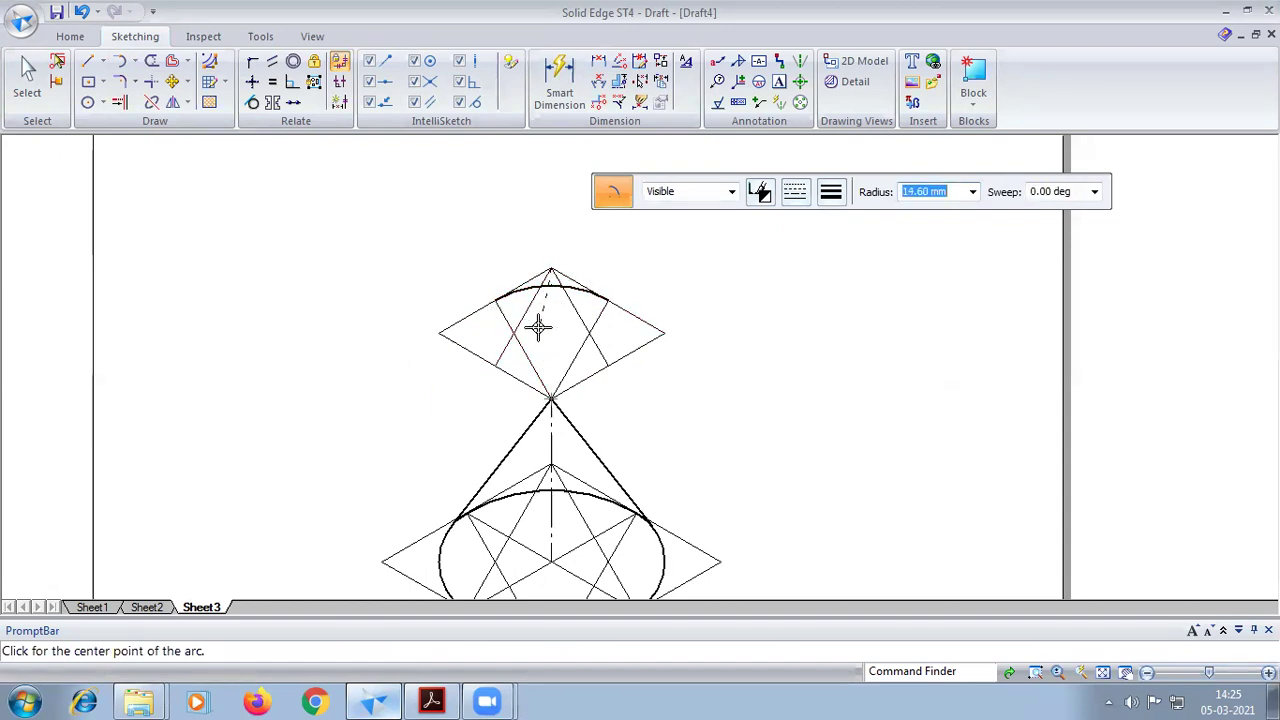
left_click(498, 364)
left_click(605, 366)
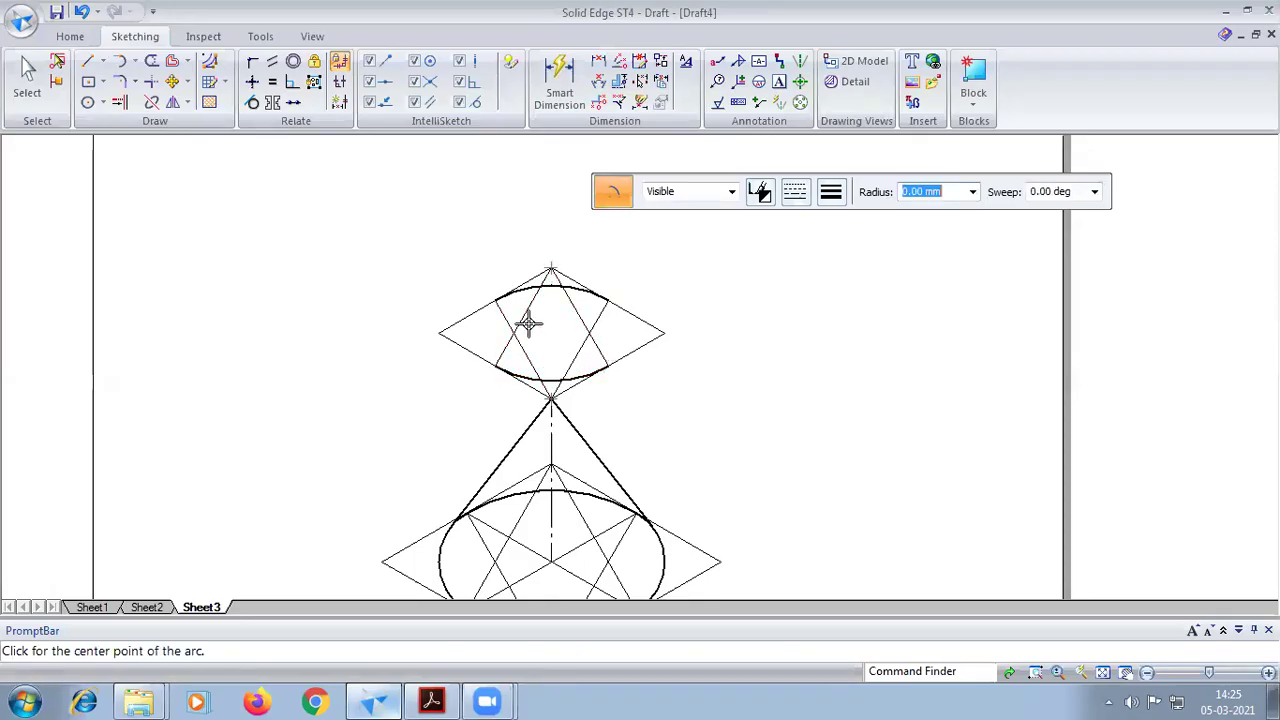
left_click(510, 315)
left_click(497, 301)
left_click(500, 362)
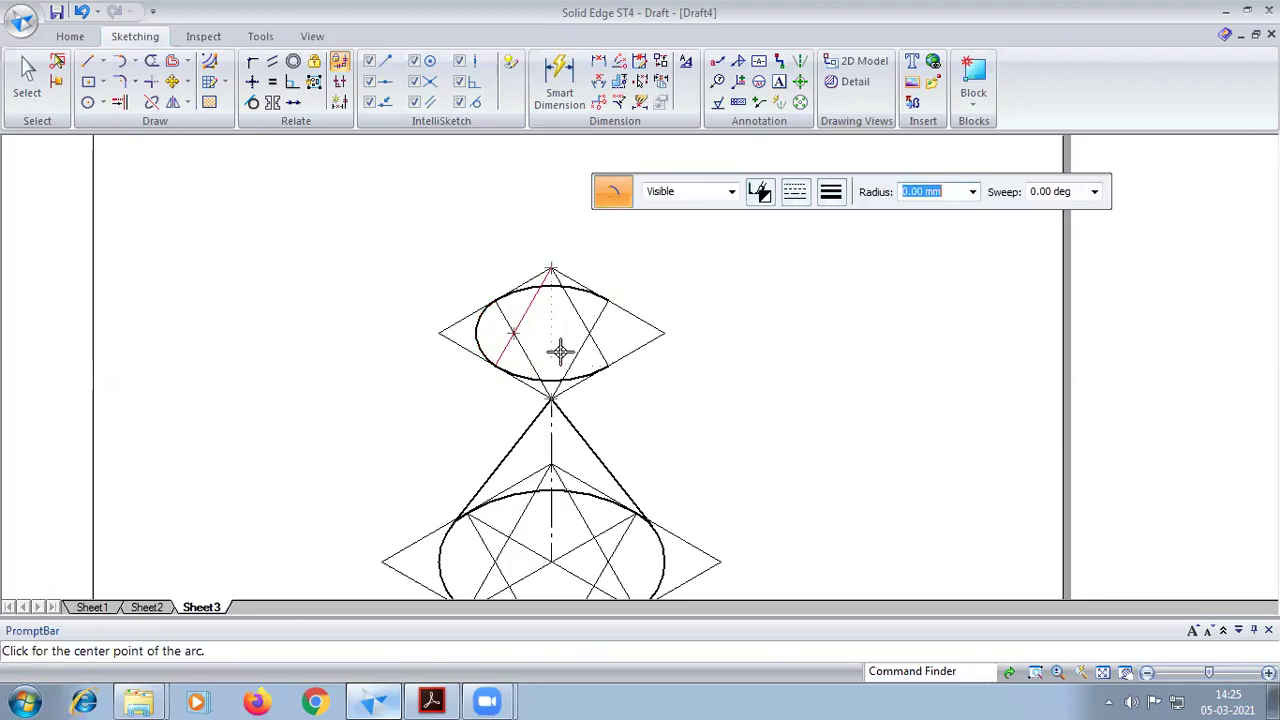
Draw the right arc to close the ellipse and compare it against the reference PDF
left_click(587, 333)
left_click(609, 297)
left_click(609, 362)
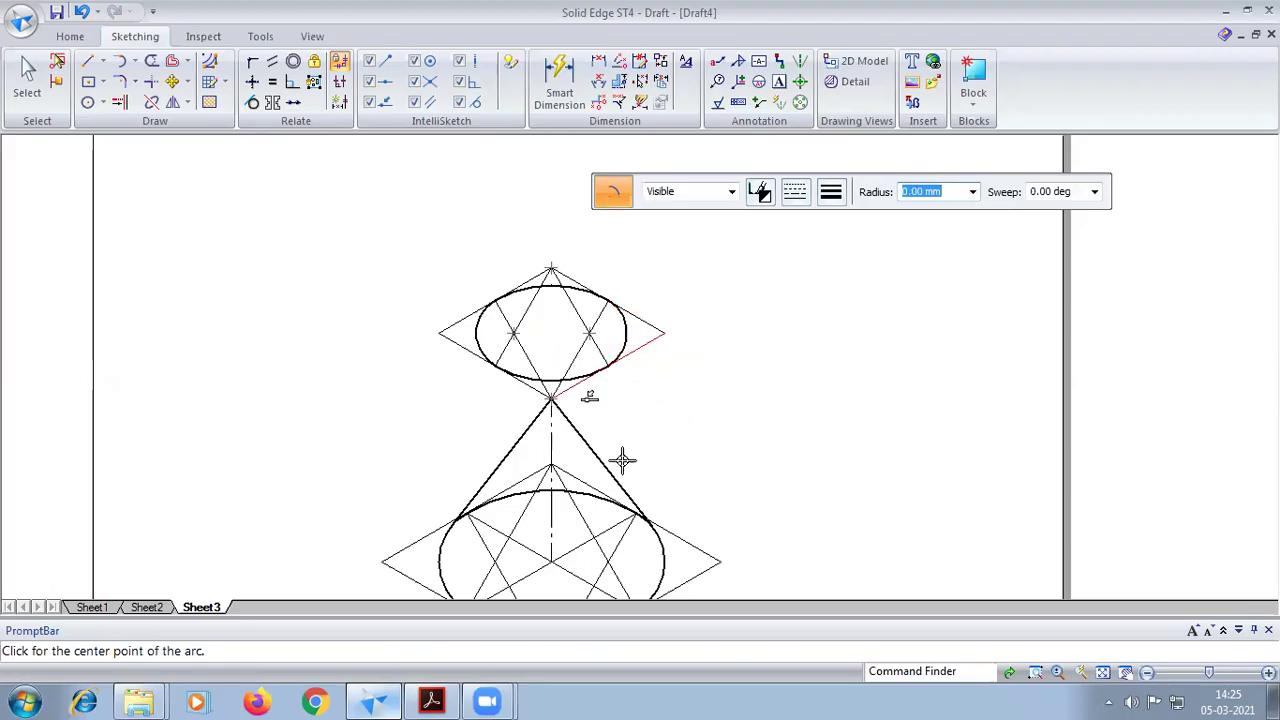
left_click(432, 701)
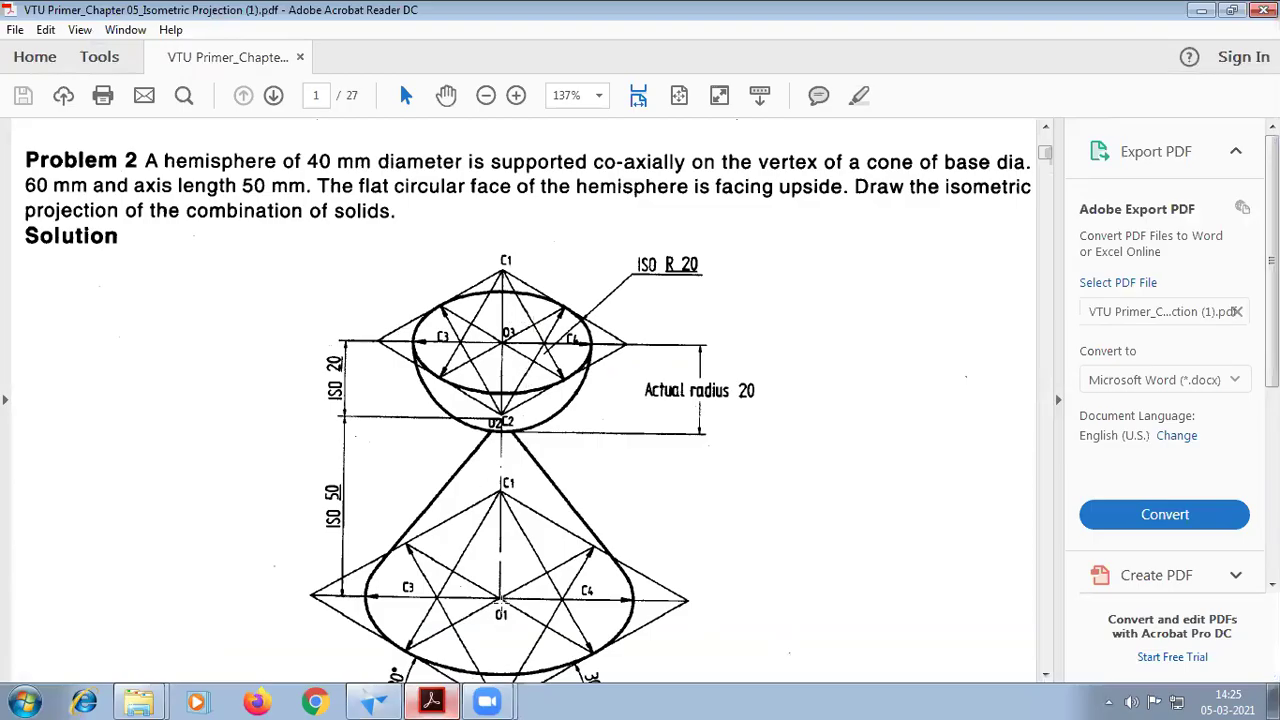
left_click(374, 701)
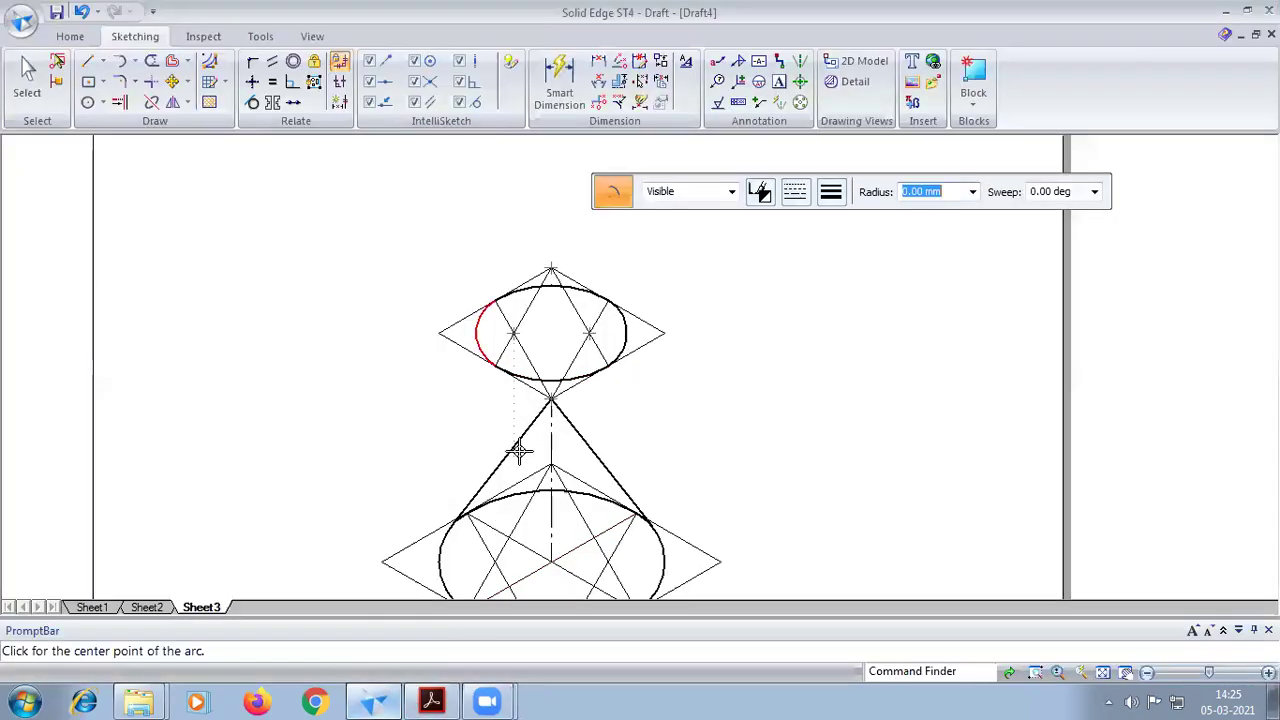
Draw two thicker diagonal lines across the upper ellipse, joining its opposite tangent points
left_click(87, 61)
left_click(830, 193)
left_click(850, 263)
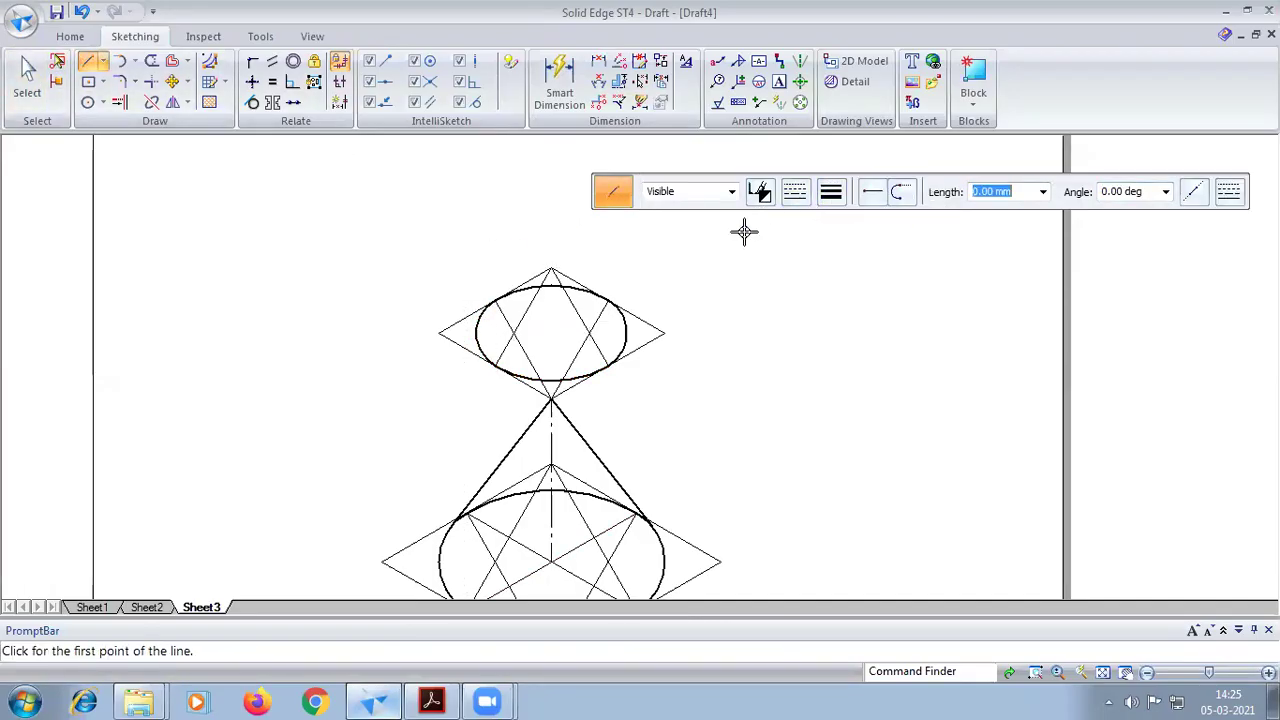
left_click(496, 298)
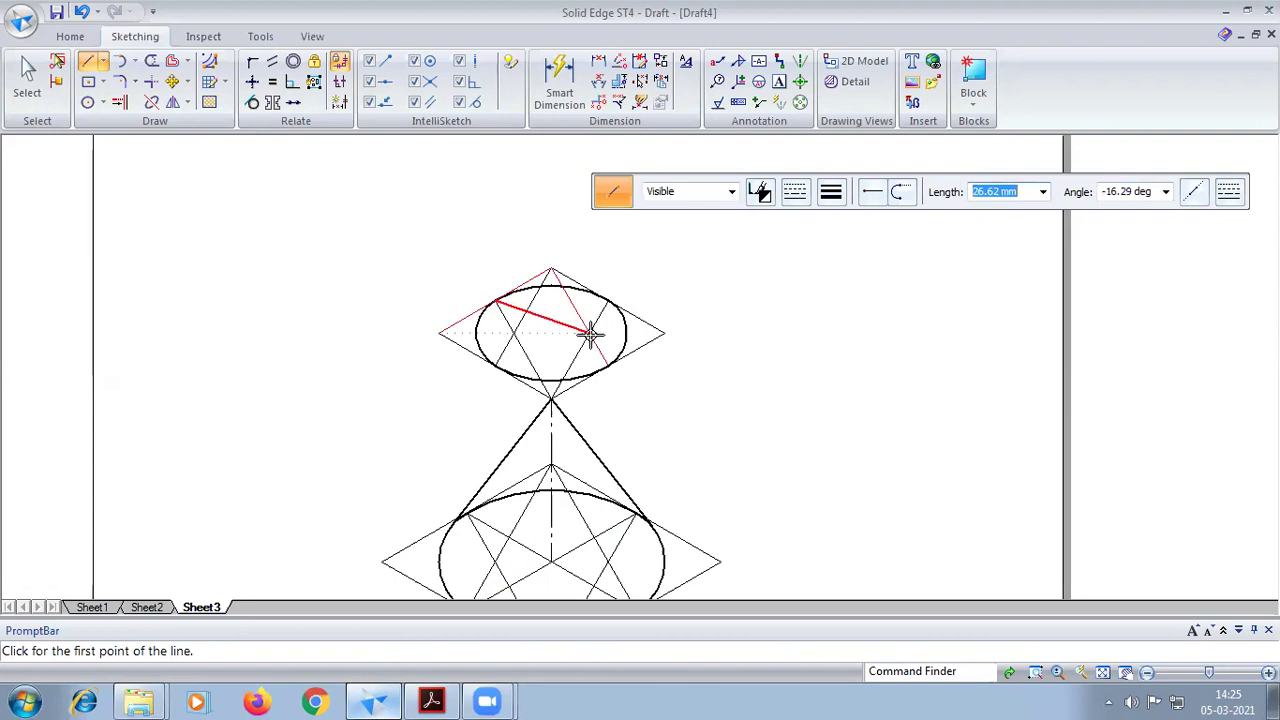
left_click(606, 361)
right_click(604, 358)
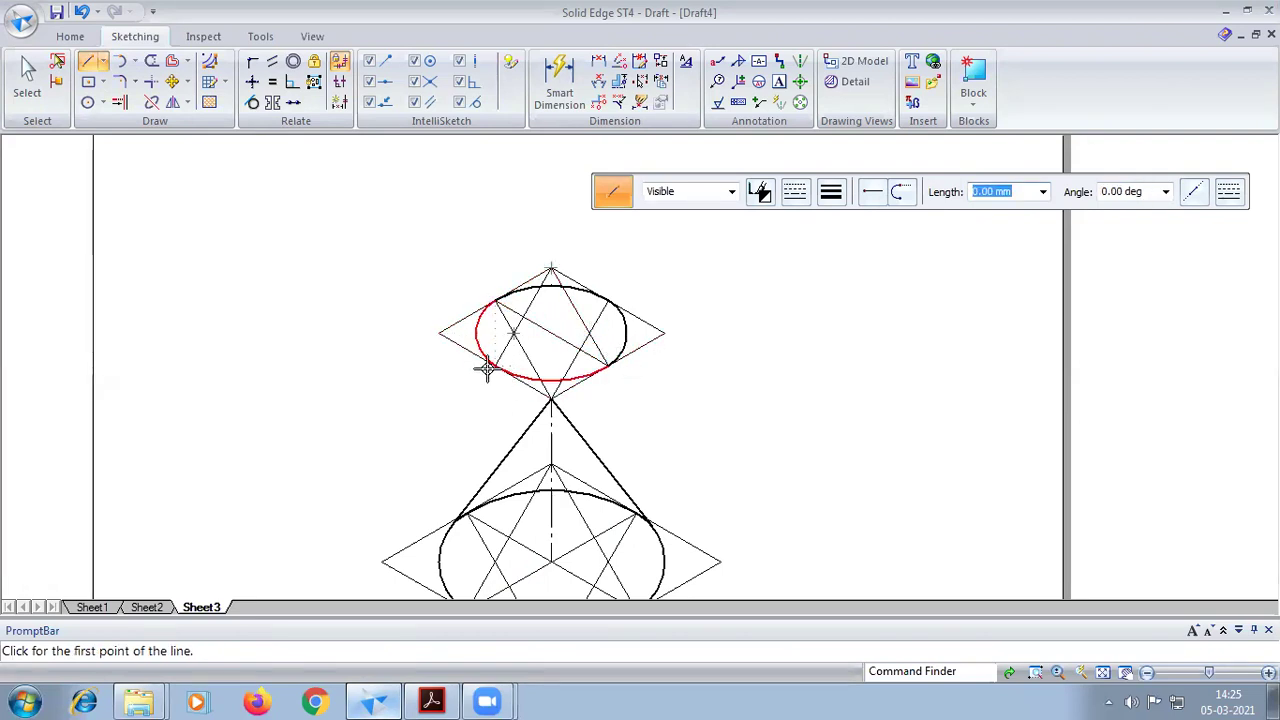
left_click(492, 364)
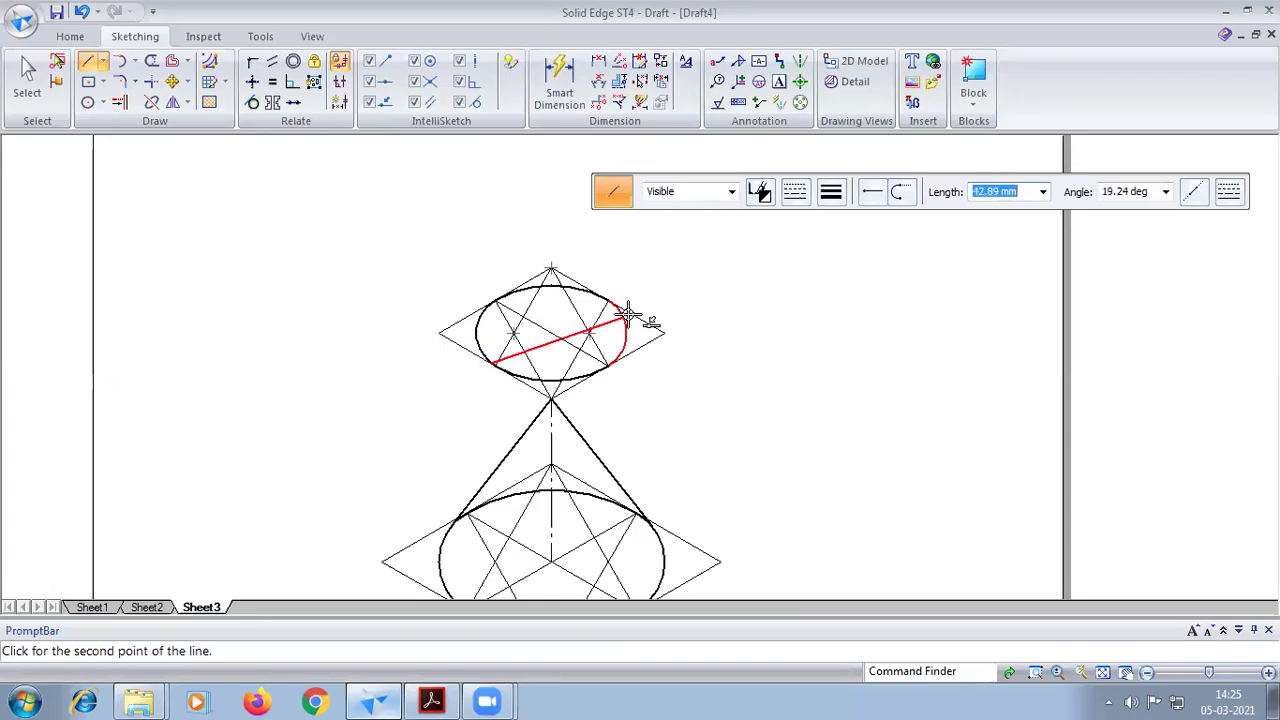
left_click(603, 300)
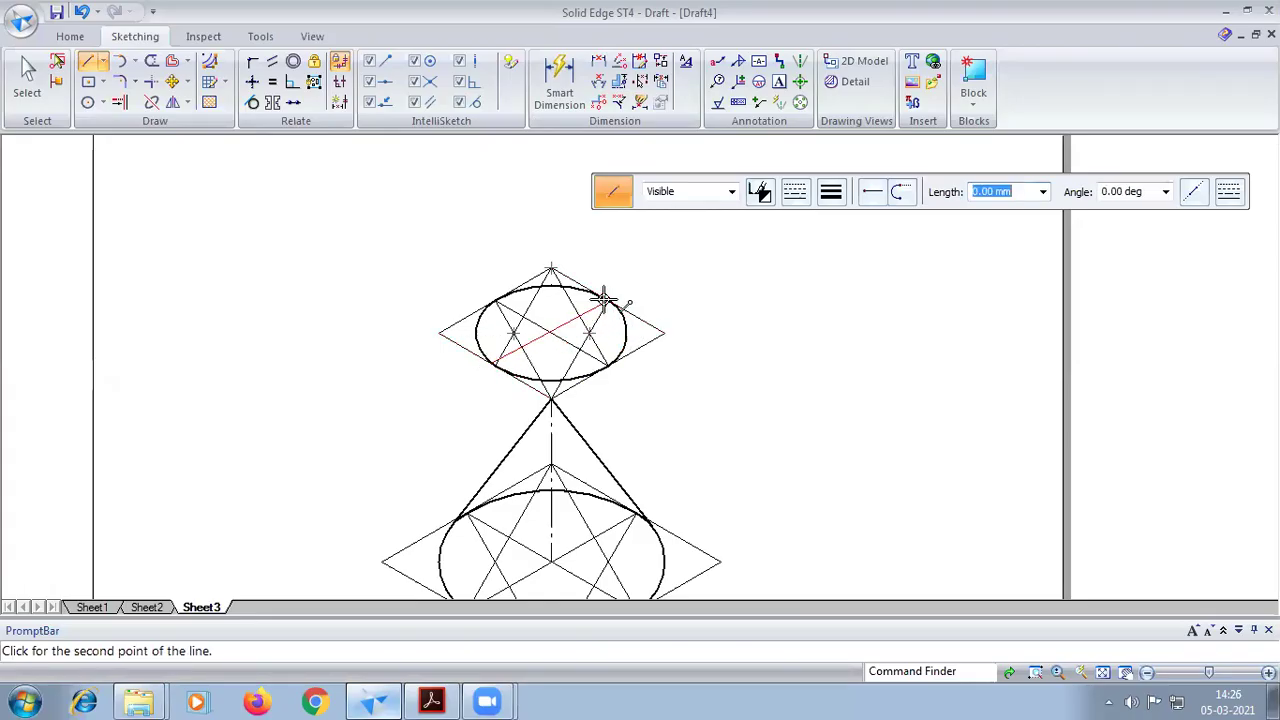
left_click(137, 66)
Draw a centre-point arc from the upper ellipse's left end to its right end
left_click(189, 124)
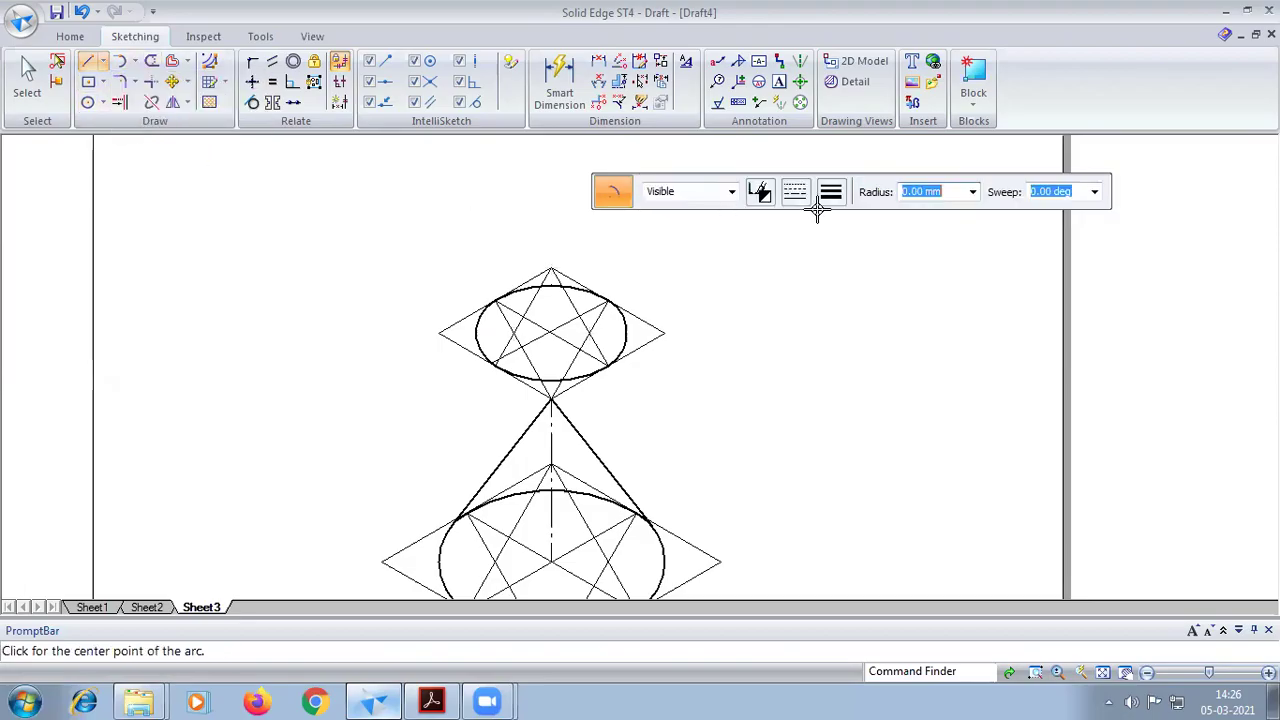
left_click(832, 196)
left_click(845, 266)
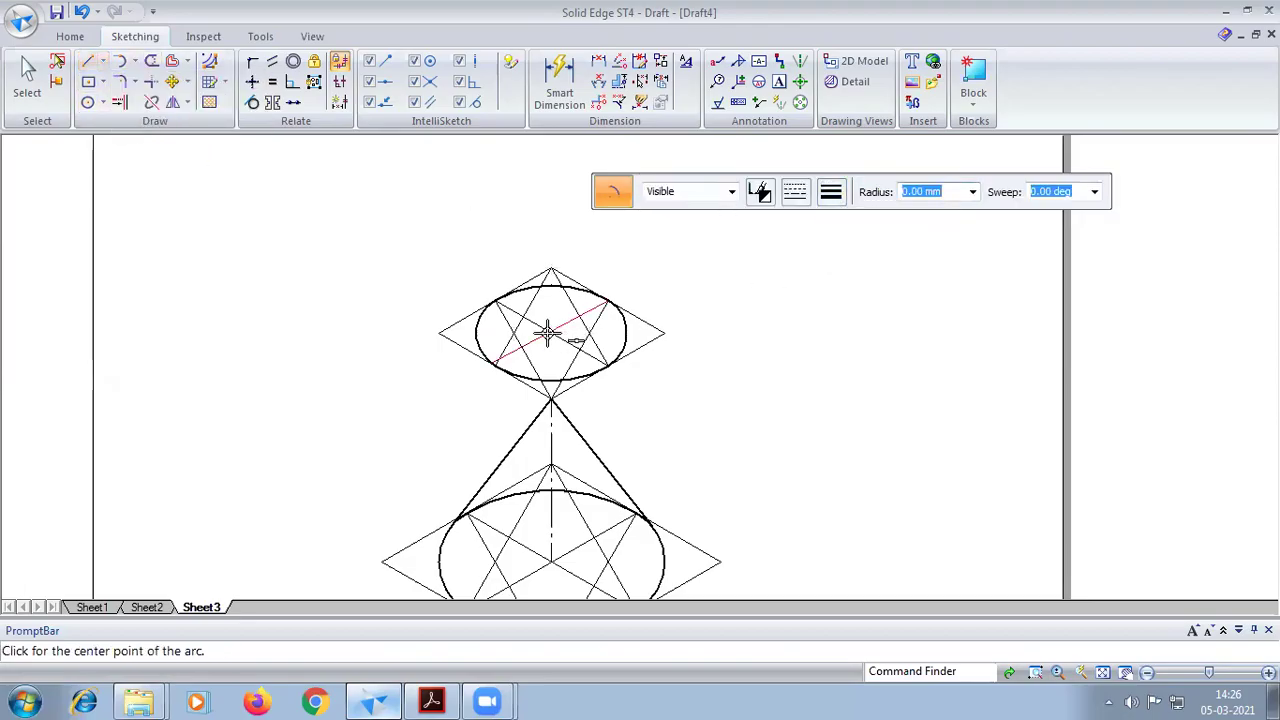
left_click(474, 333)
left_click(473, 336)
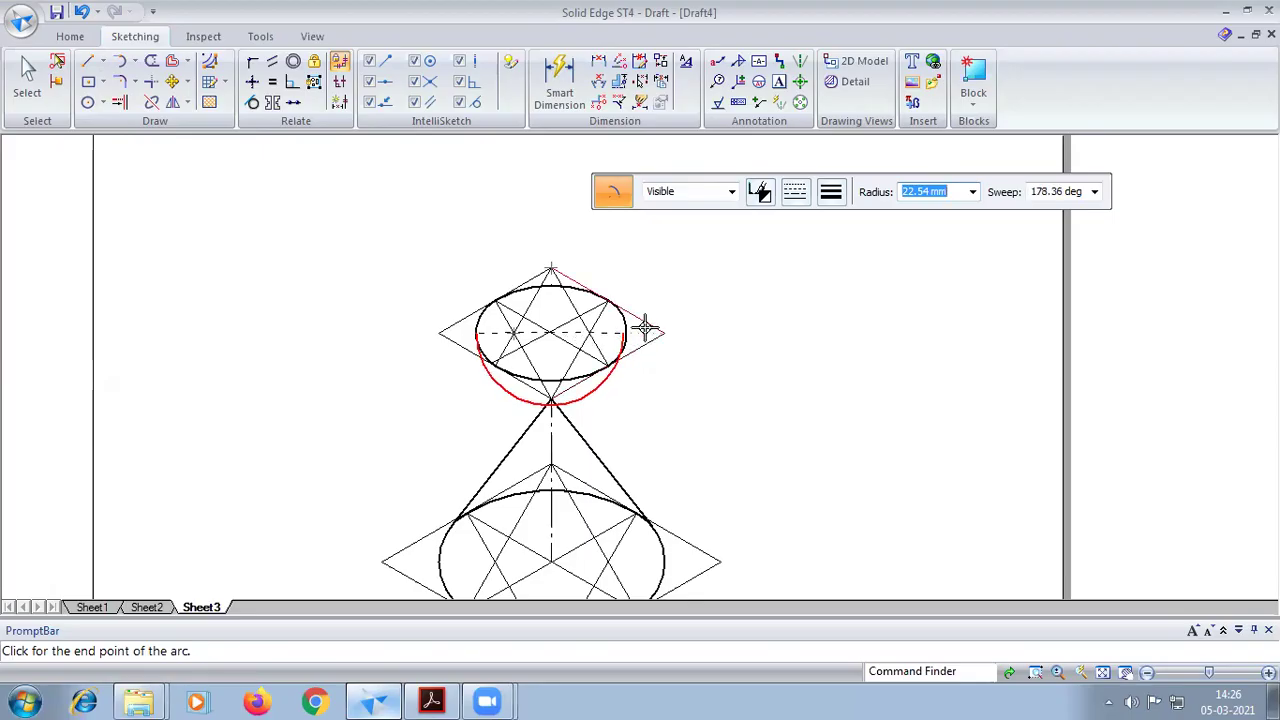
left_click(644, 334)
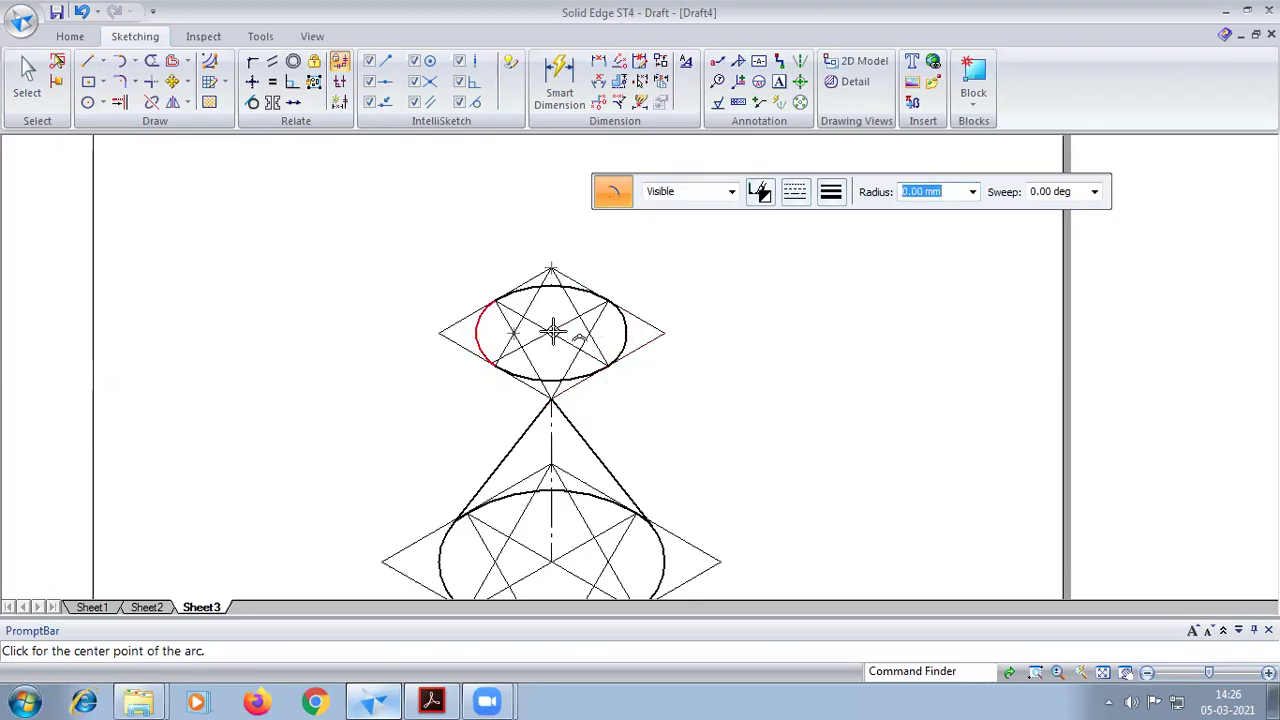
Try two arcs centred on the line intersection, cancelling both unfinished arcs
scroll(550, 332, "up", 3)
scroll(546, 349, "up", 2)
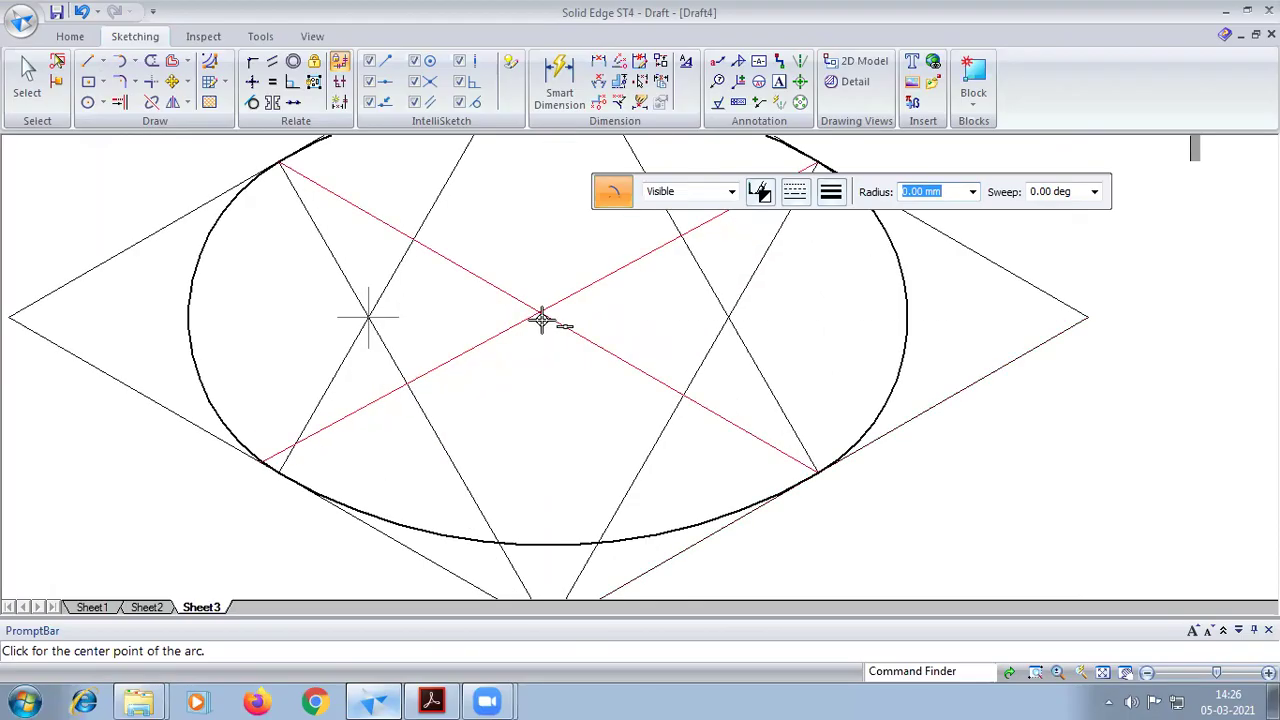
left_click(540, 316)
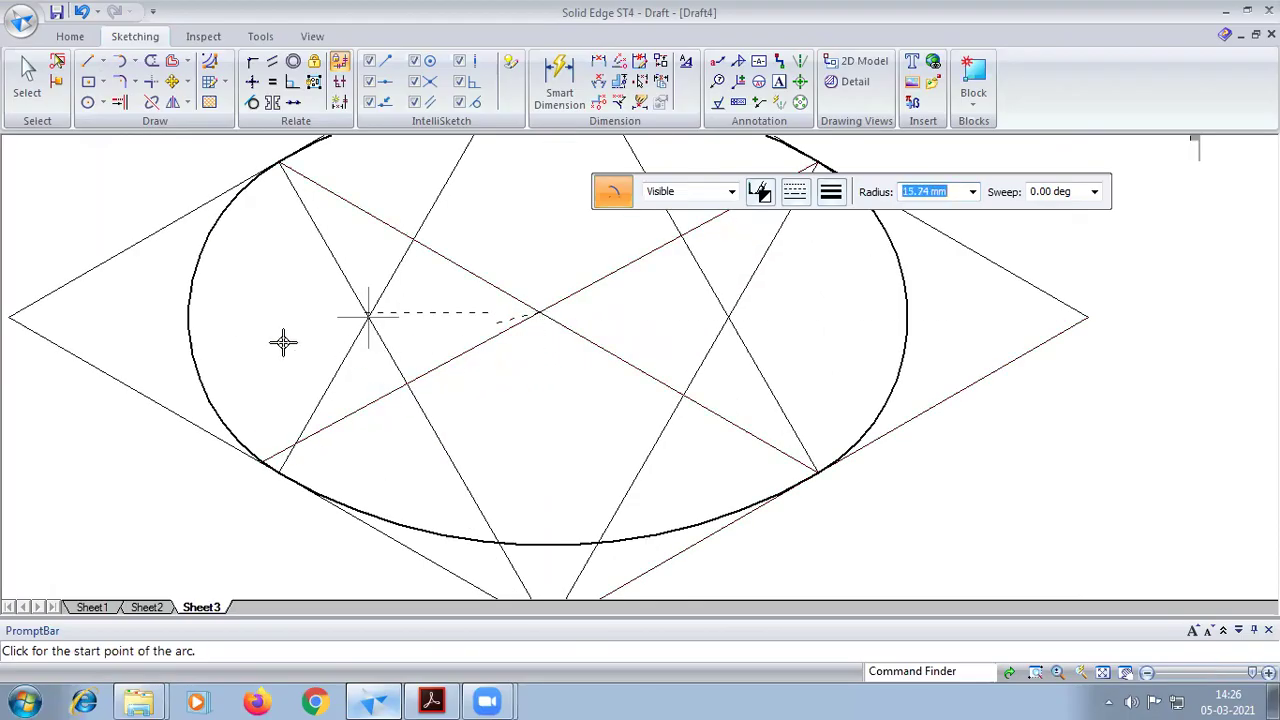
left_click(186, 323)
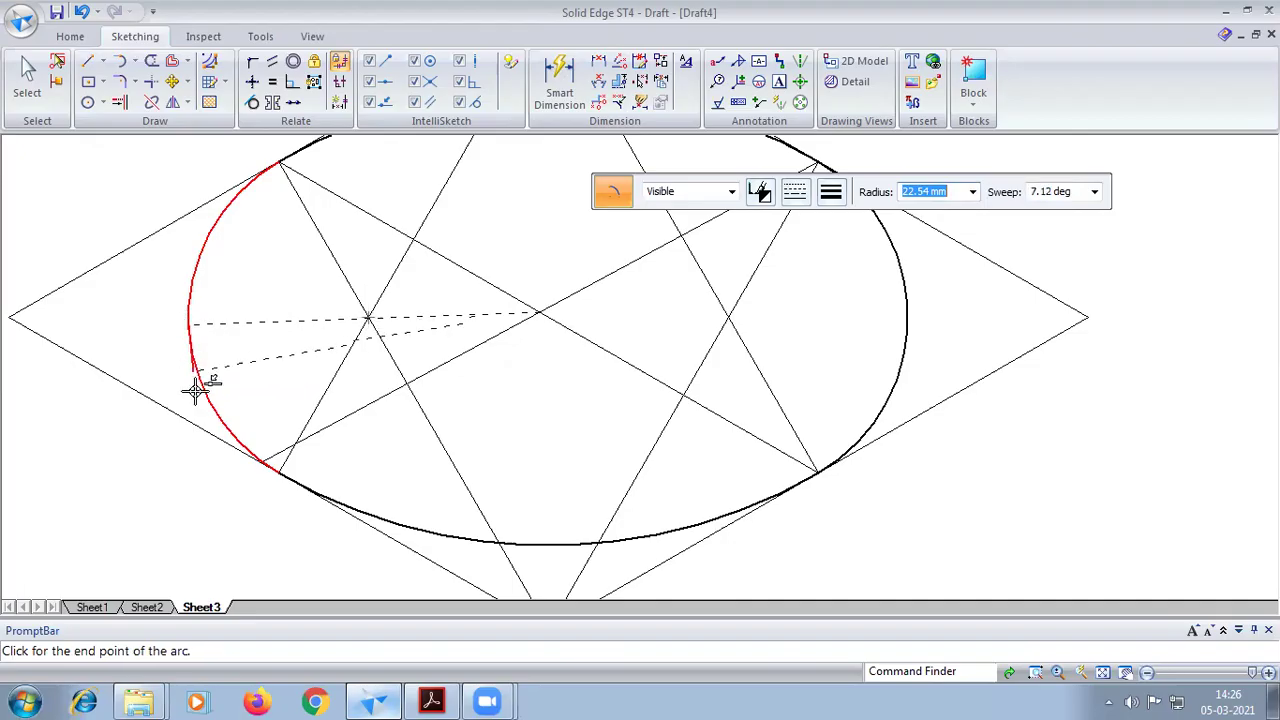
right_click(920, 437)
left_click(537, 314)
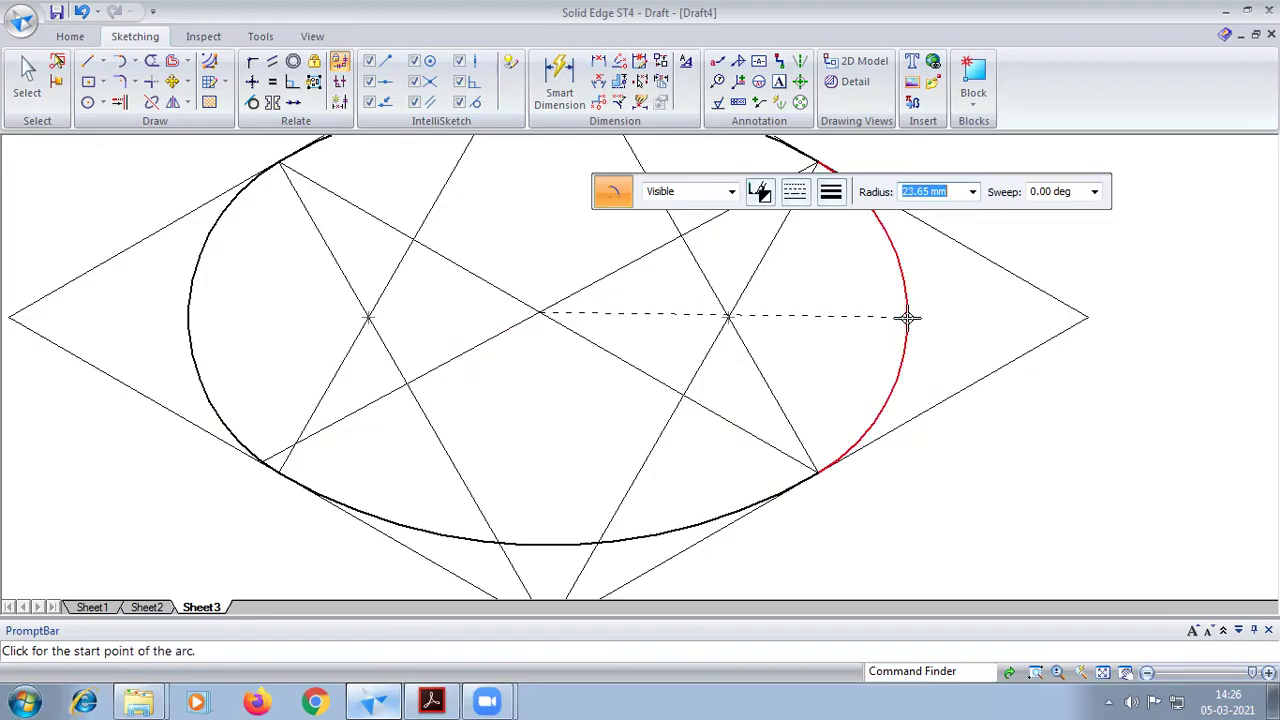
right_click(903, 326)
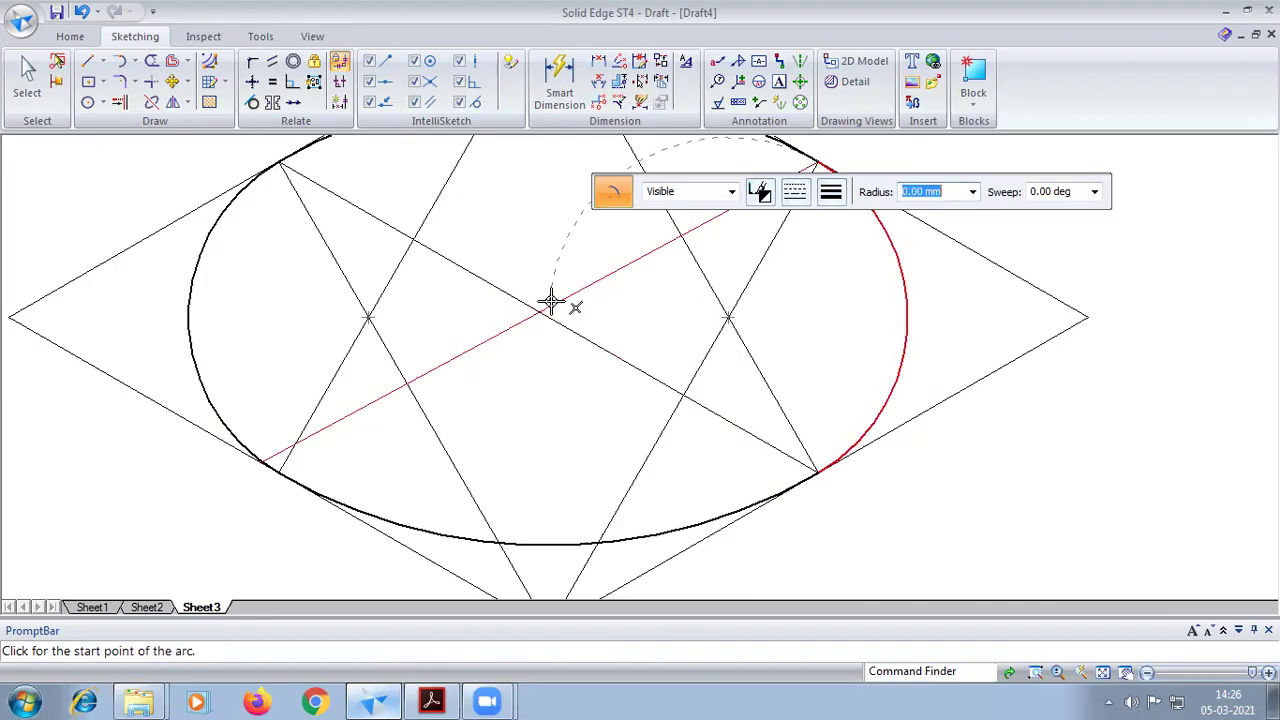
Draw the right-hand arc centred on the line intersection, from the ellipse's right edge
scroll(551, 297, "up", 5)
scroll(480, 352, "up", 2)
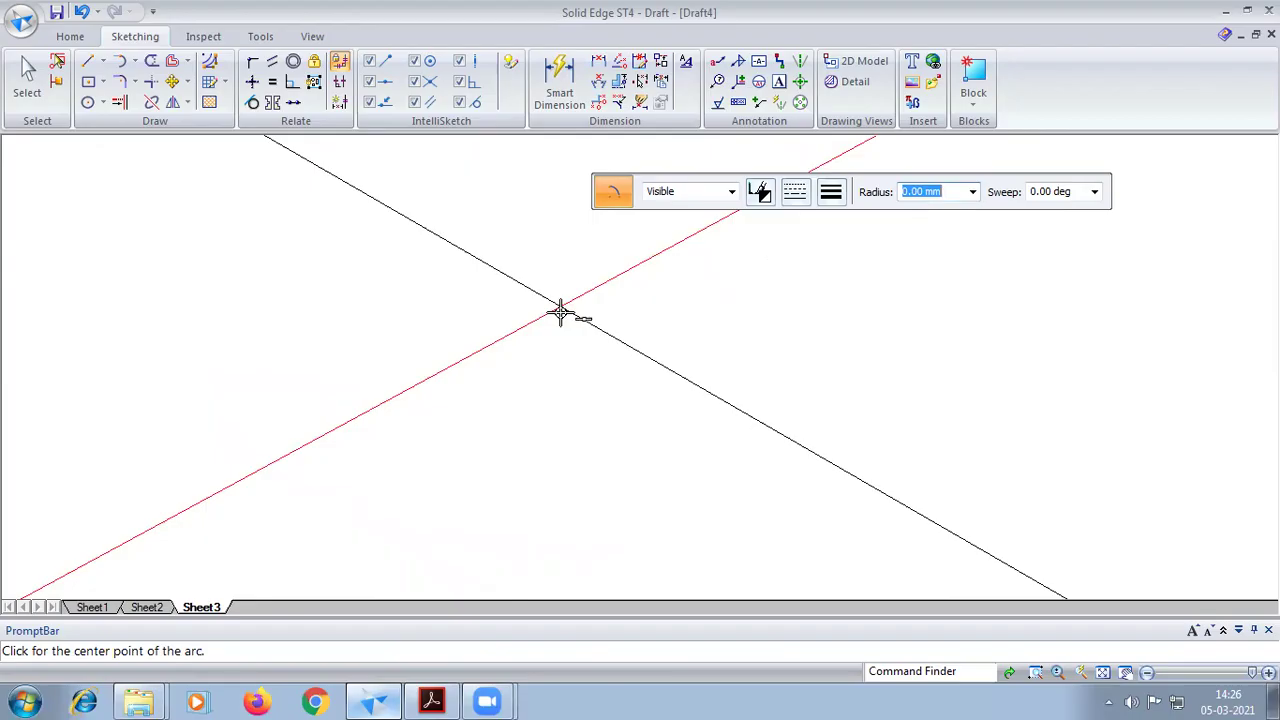
left_click(562, 305)
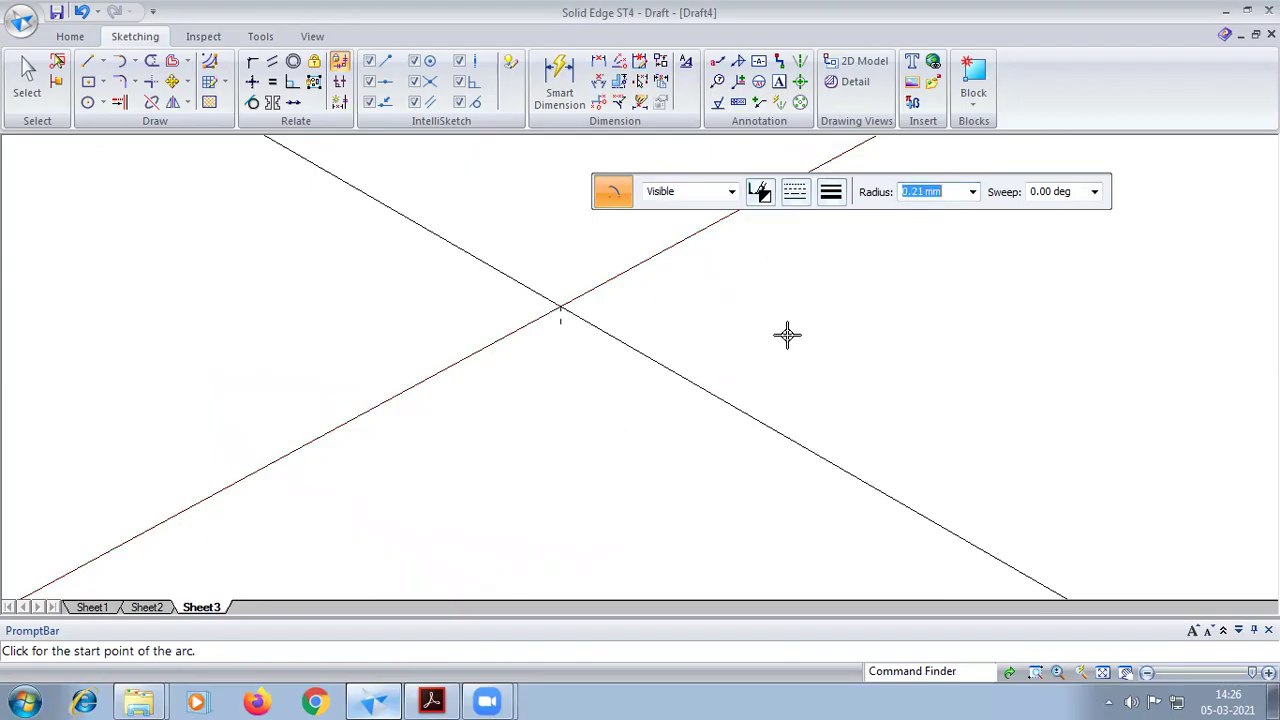
left_click(1103, 676)
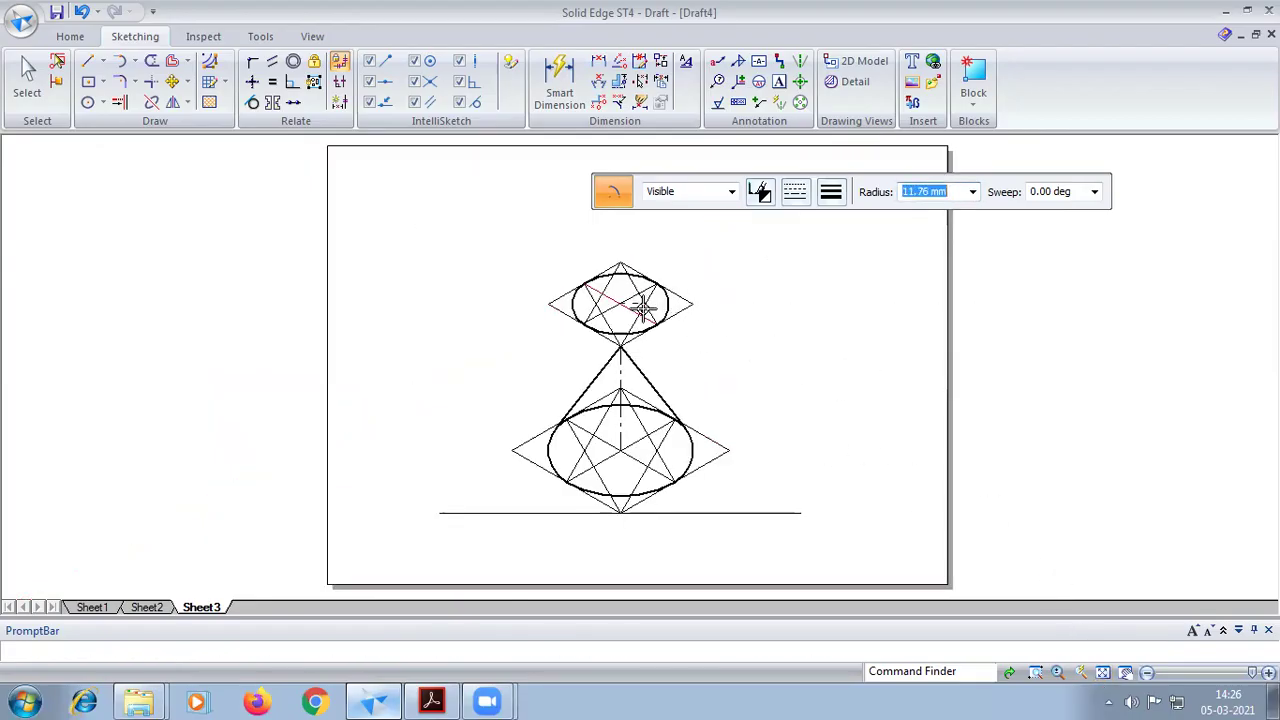
scroll(651, 300, "up", 4)
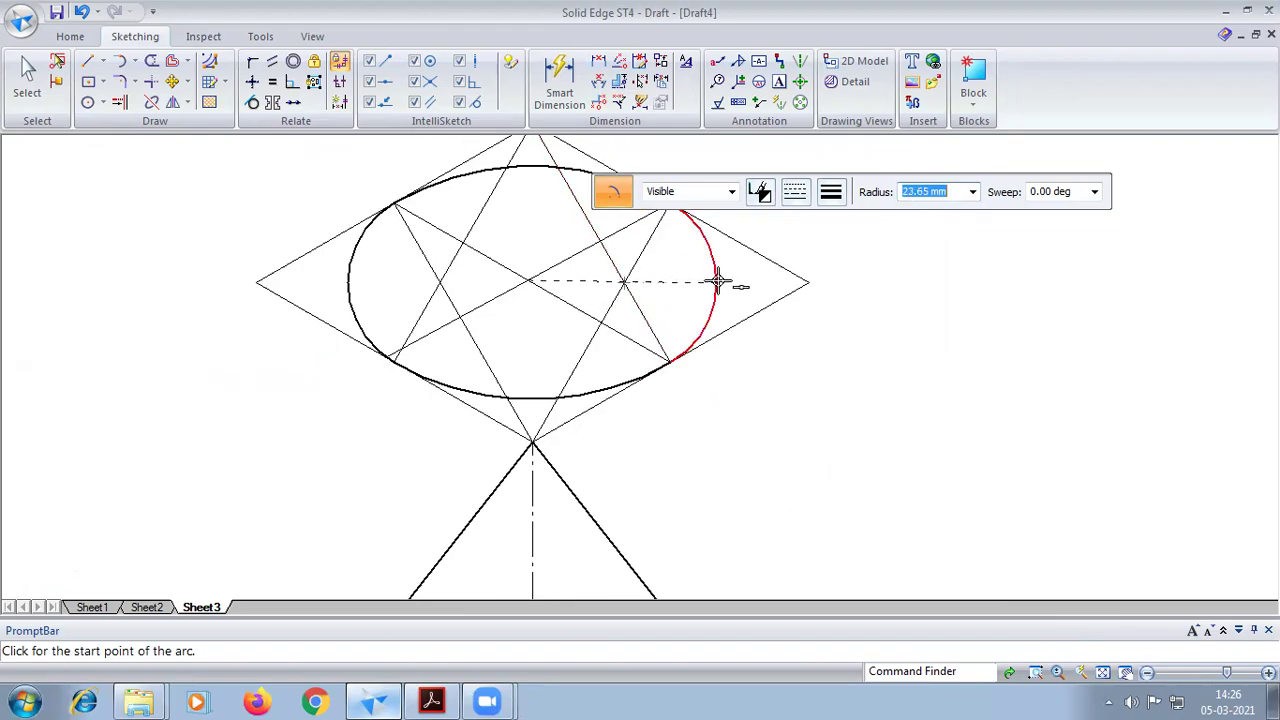
left_click(717, 281)
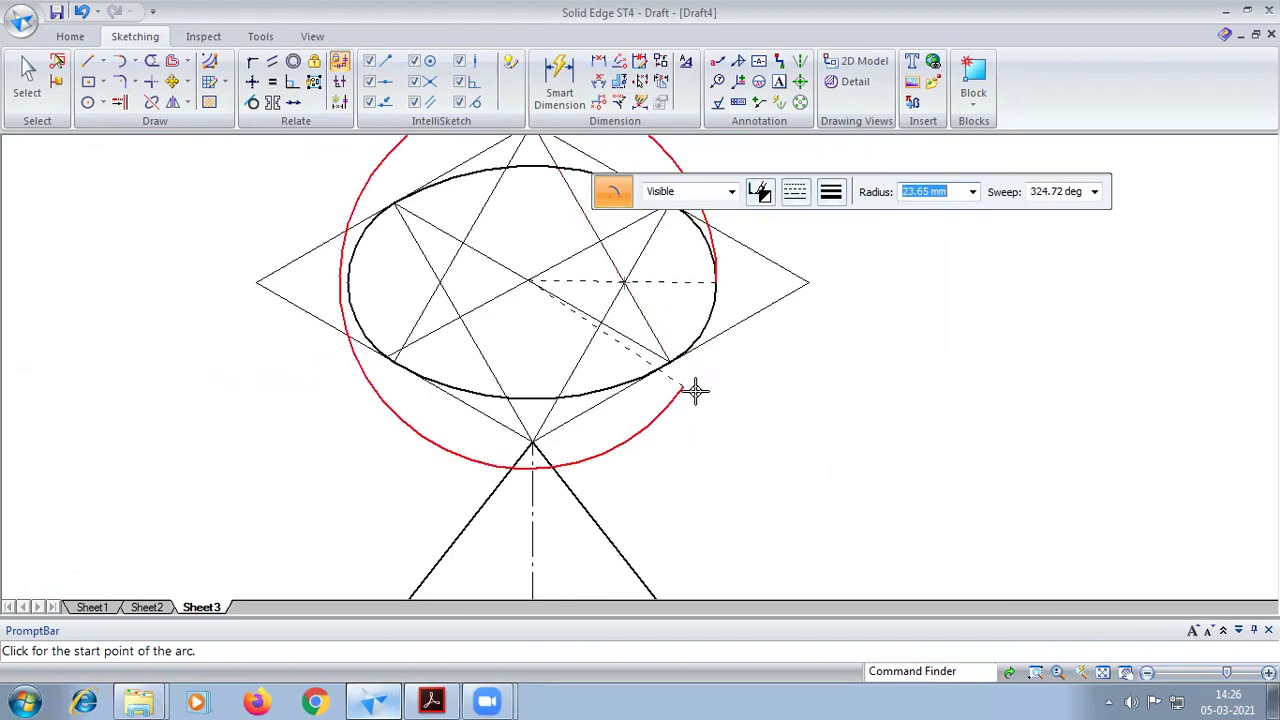
left_click(709, 337)
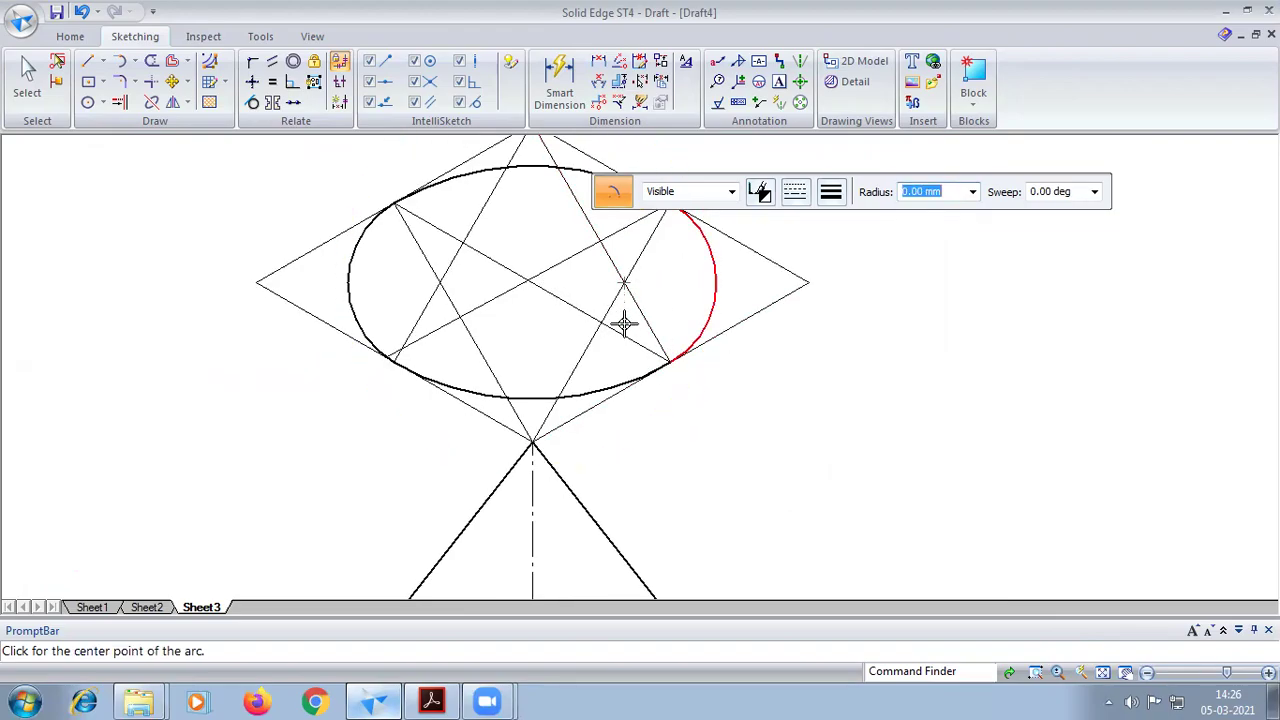
Zoom in and out to inspect the closed ellipse, then exit the arc tool
scroll(336, 272, "up", 2)
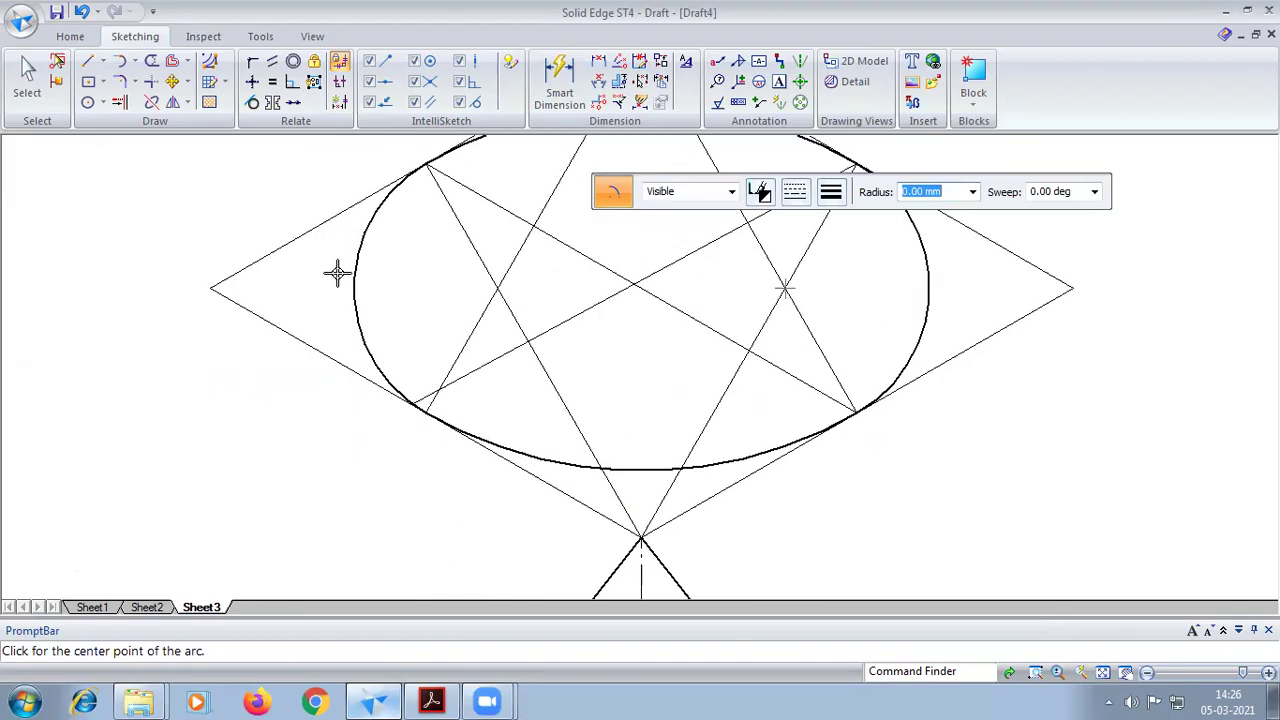
scroll(336, 272, "up", 1)
scroll(426, 394, "up", 3)
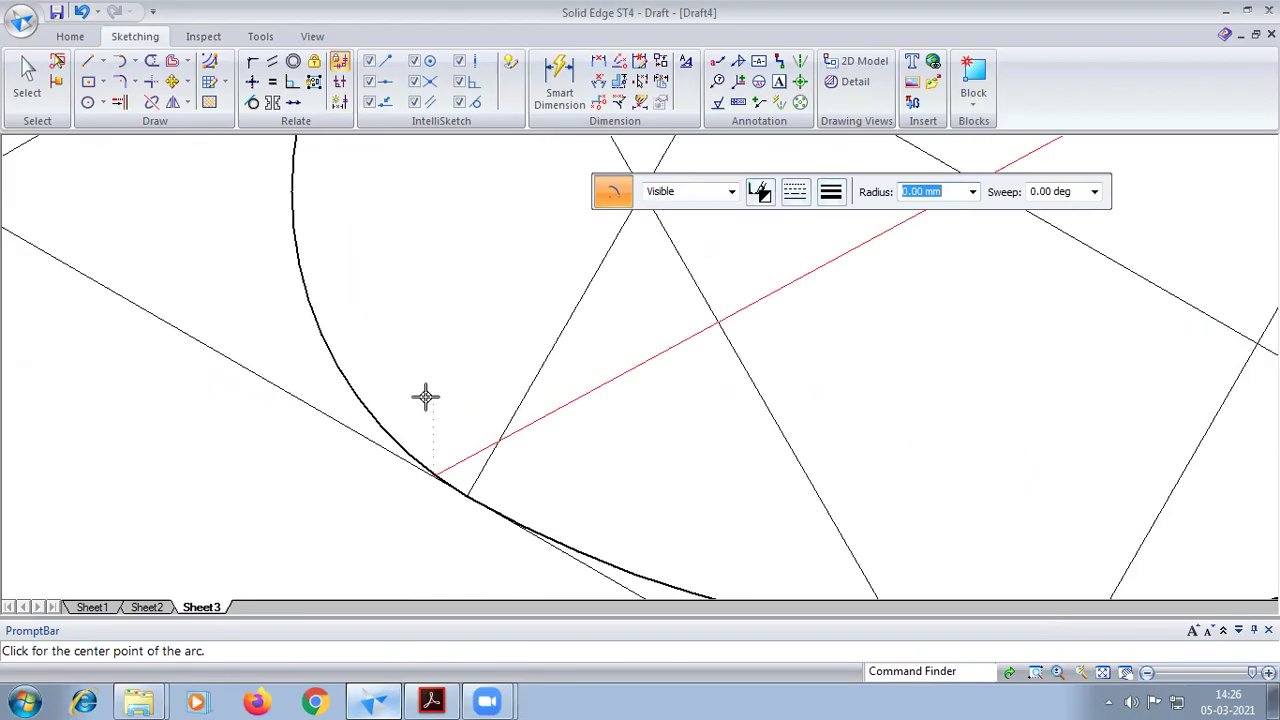
scroll(423, 394, "down", 3)
scroll(920, 457, "up", 3)
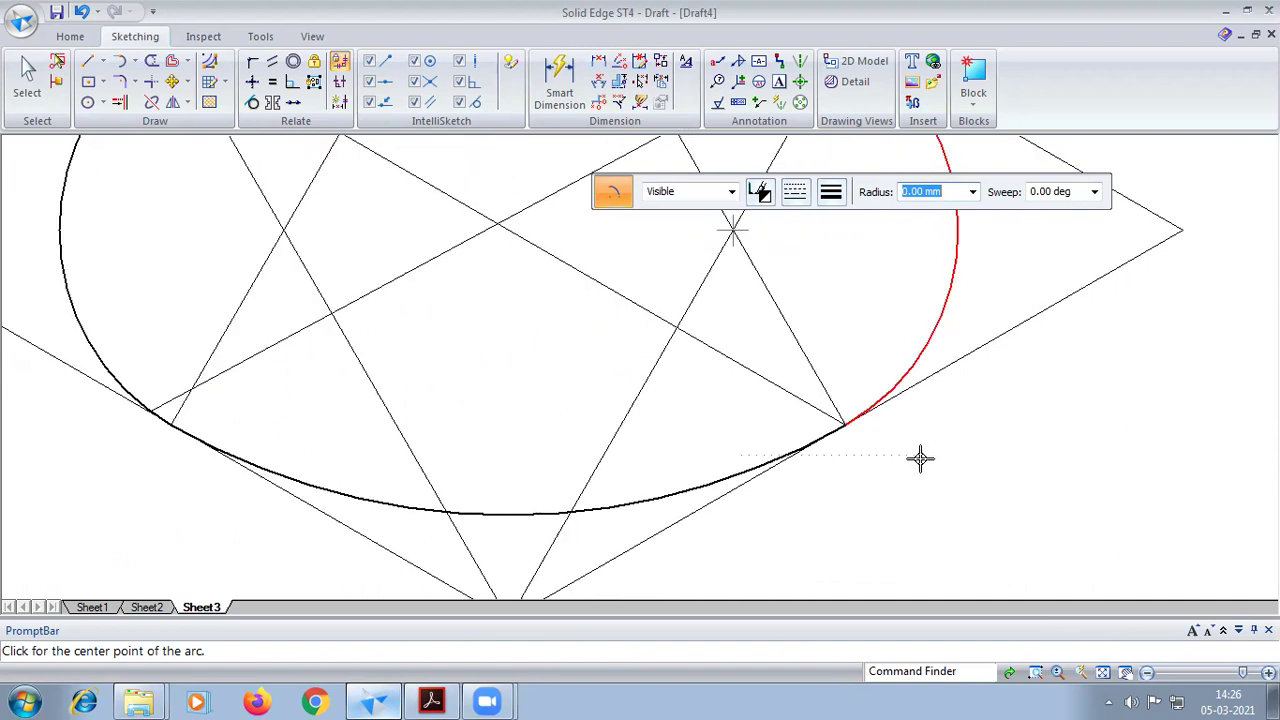
scroll(717, 418, "down", 2)
scroll(684, 409, "down", 2)
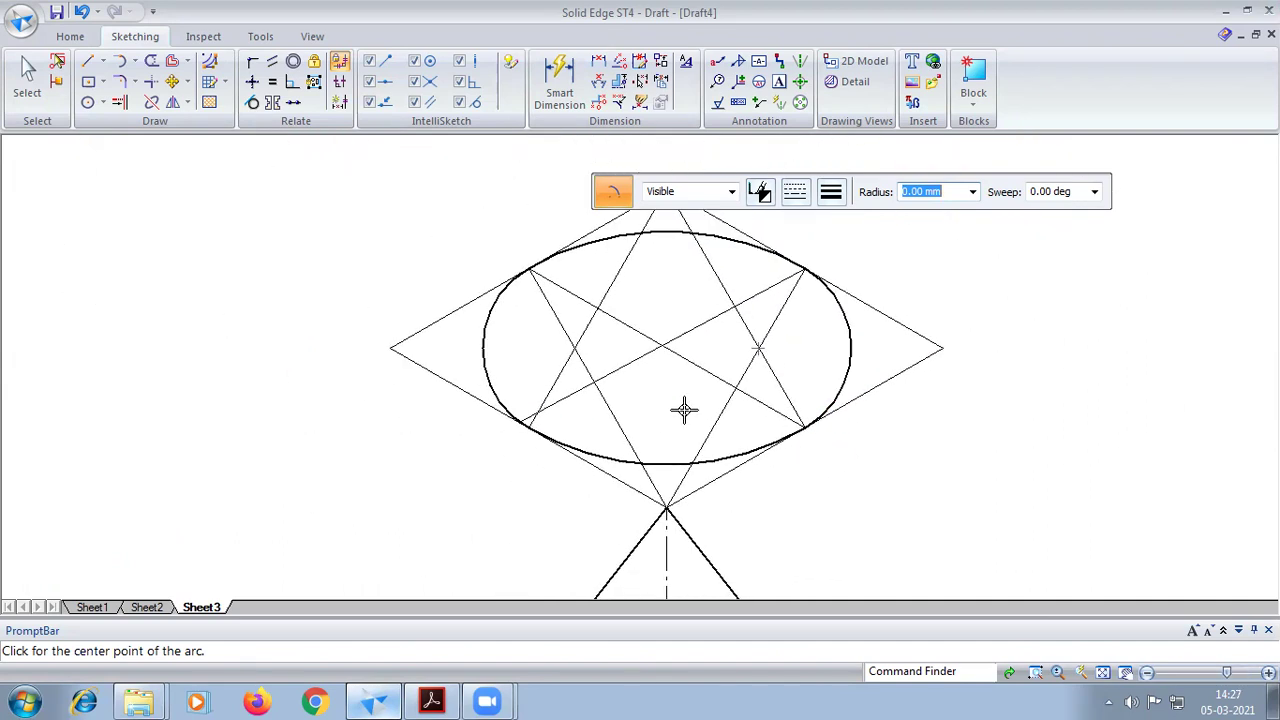
scroll(684, 409, "up", 1)
scroll(686, 409, "down", 1)
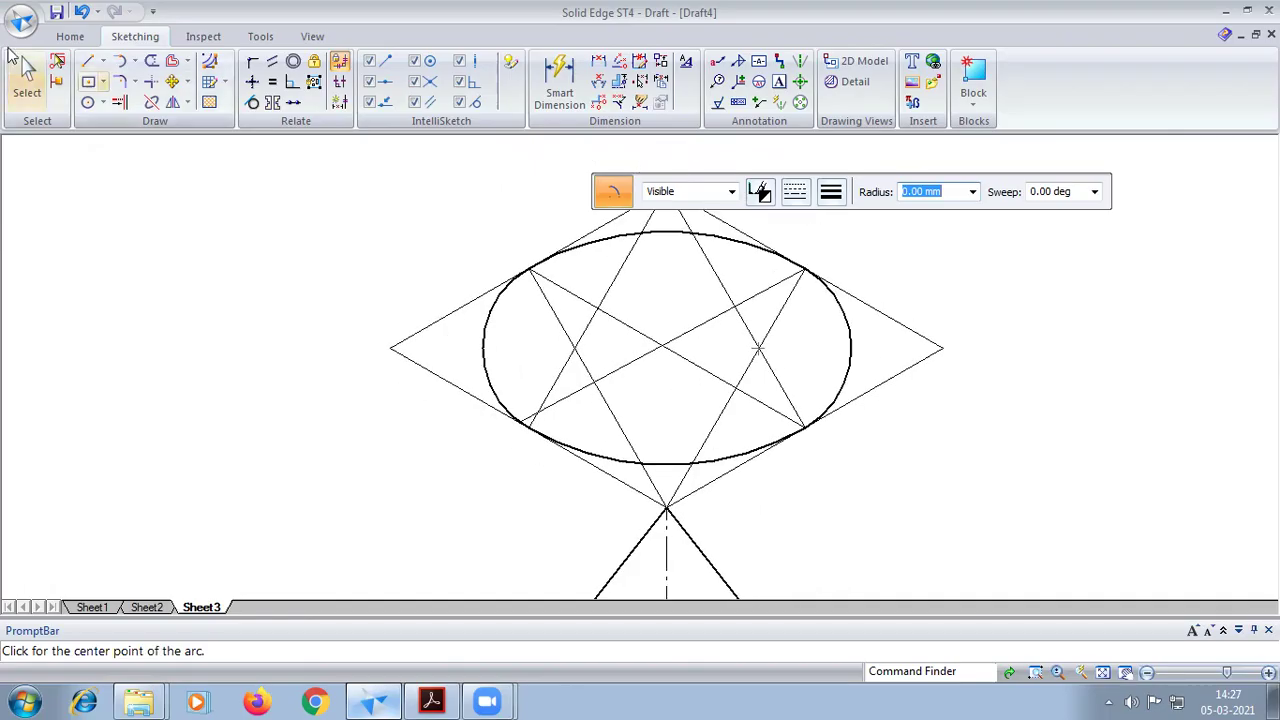
key("Escape")
Delete the ellipse's left arc and four construction lines in the upper rhombus
left_click(558, 358)
key("Delete")
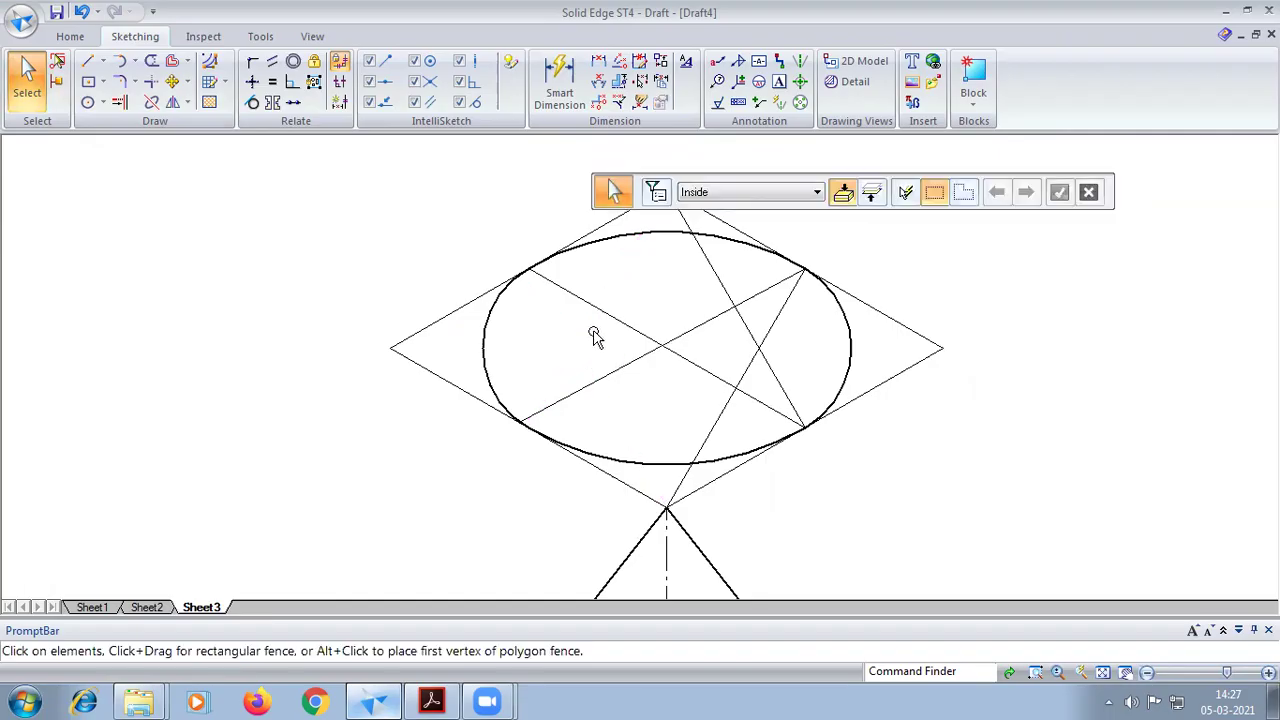
left_click(481, 333)
key("Delete")
left_click(583, 305)
key("Delete")
left_click(606, 374)
key("Delete")
left_click(711, 432)
key("Delete")
Delete the remaining lower, right and top ellipse arcs and the last construction line
left_click(706, 462)
key("Delete")
left_click(806, 401)
key("Delete")
left_click(836, 398)
key("Delete")
left_click(714, 243)
key("Delete")
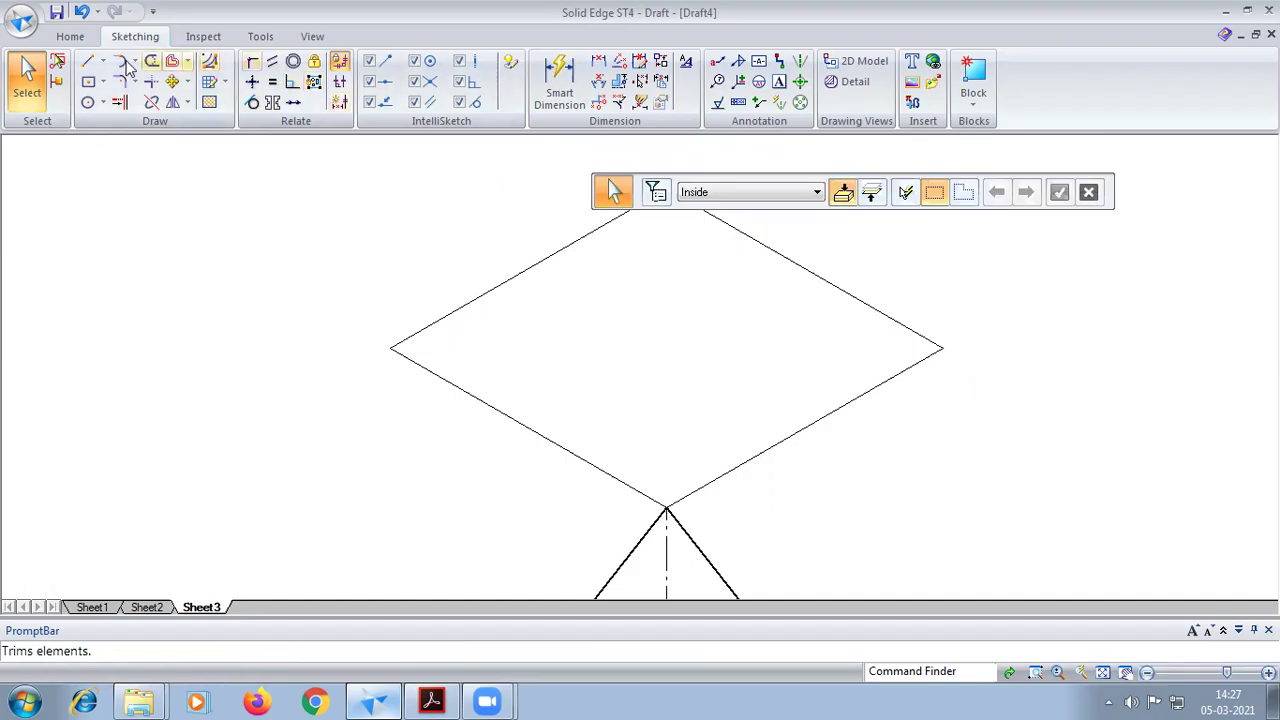
left_click(87, 61)
Draw a line from the rhombus's bottom vertex to the upper-right side's midpoint, undoing a stray second line
left_click(792, 196)
left_click(803, 217)
left_click(828, 196)
left_click(841, 222)
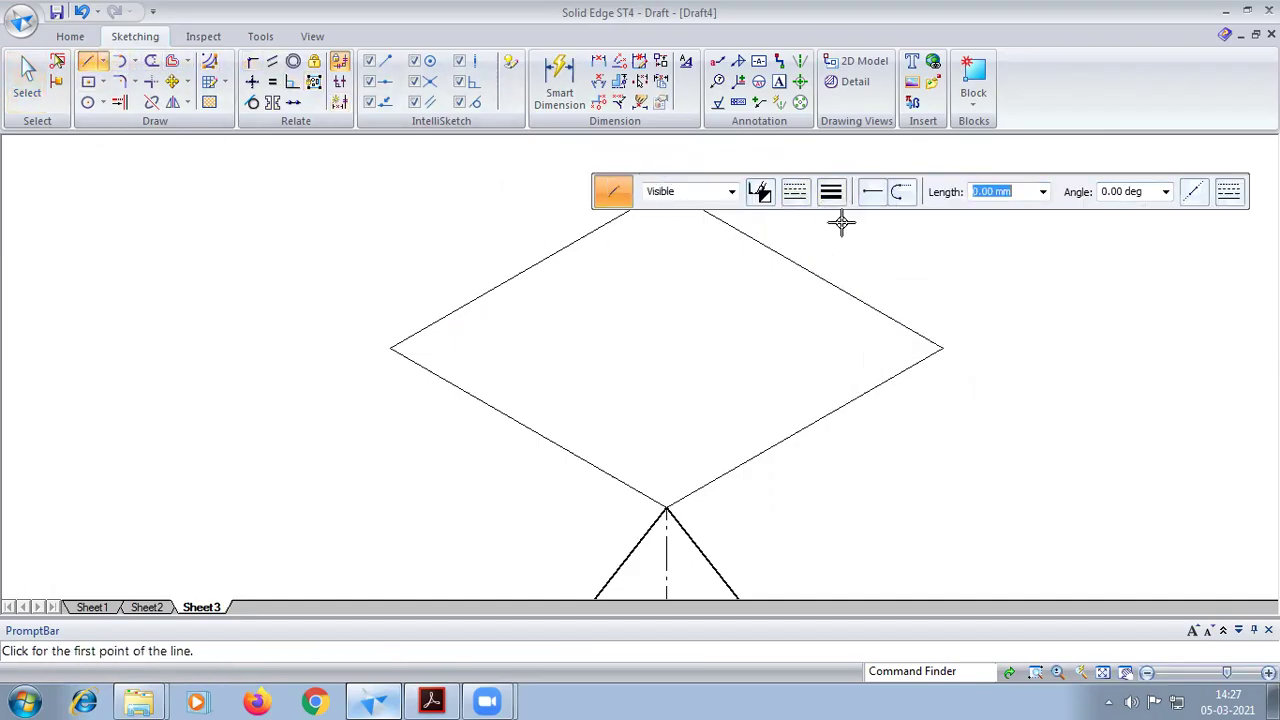
left_click(672, 497)
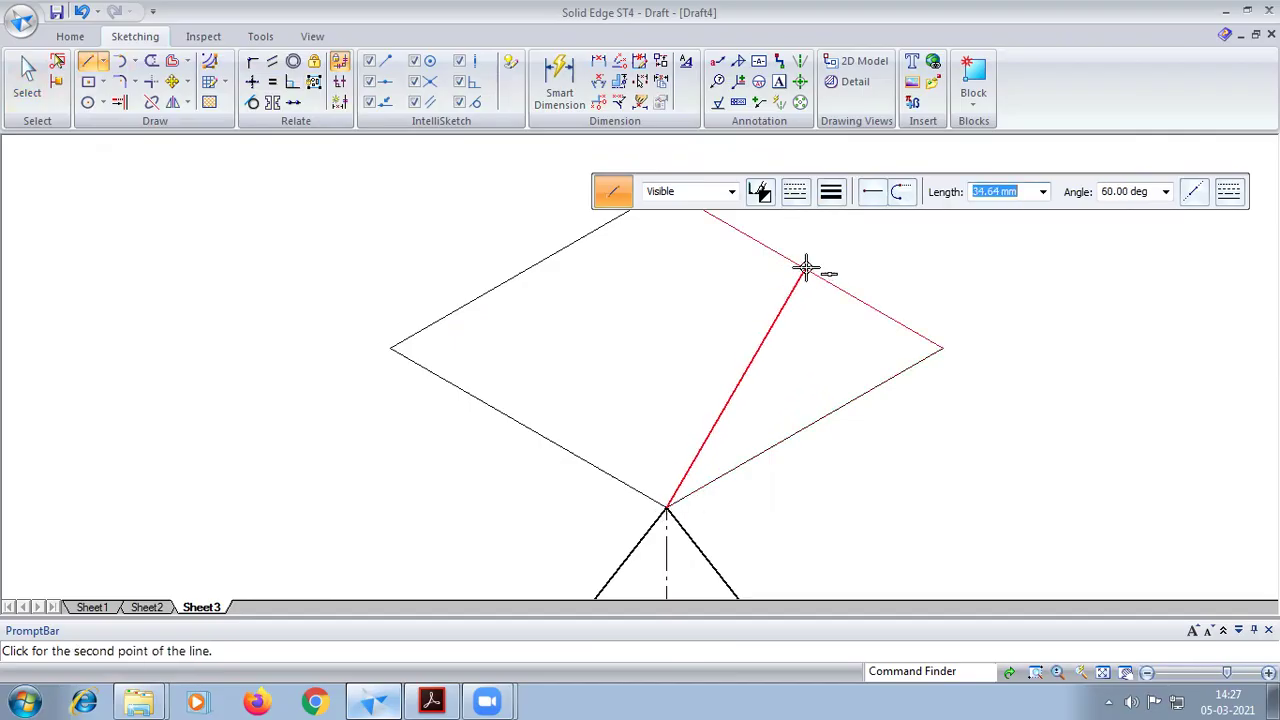
left_click(805, 268)
right_click(672, 503)
left_click(667, 507)
left_click(534, 270)
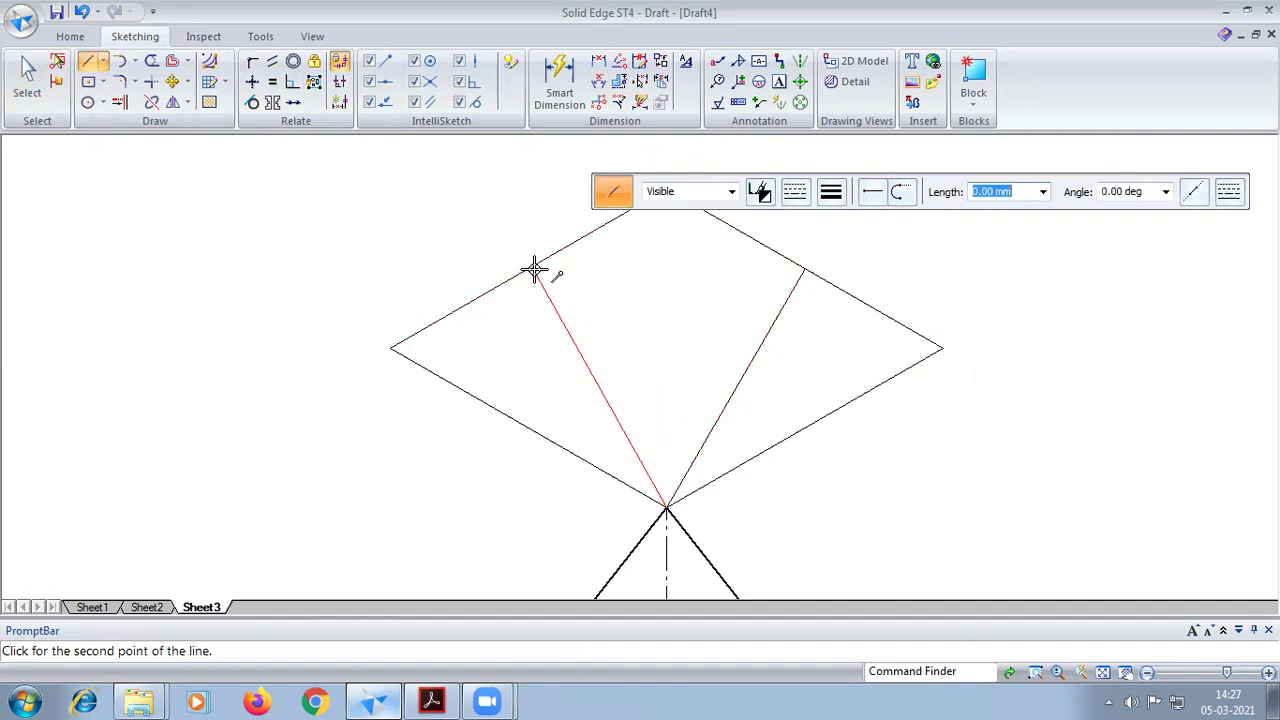
key("ctrl+z")
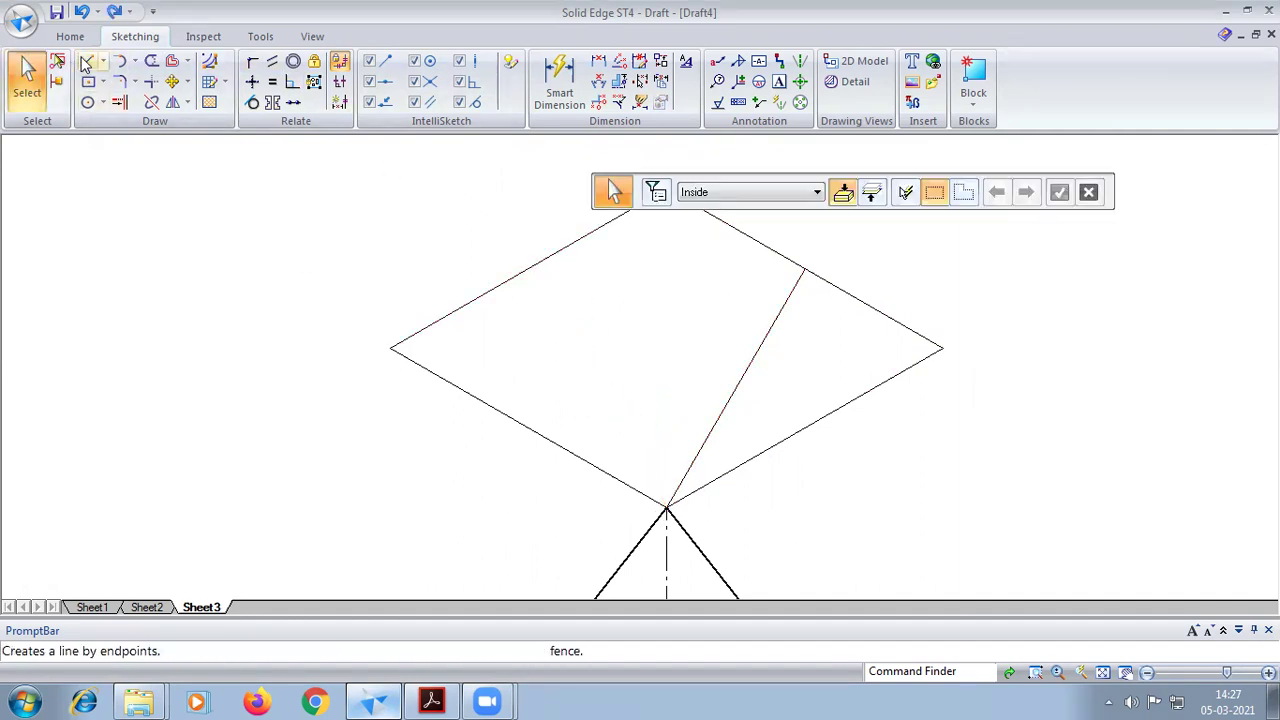
Set line width to 0.13 mm and join the bottom vertex to the upper-left side's midpoint
left_click(88, 61)
left_click(831, 192)
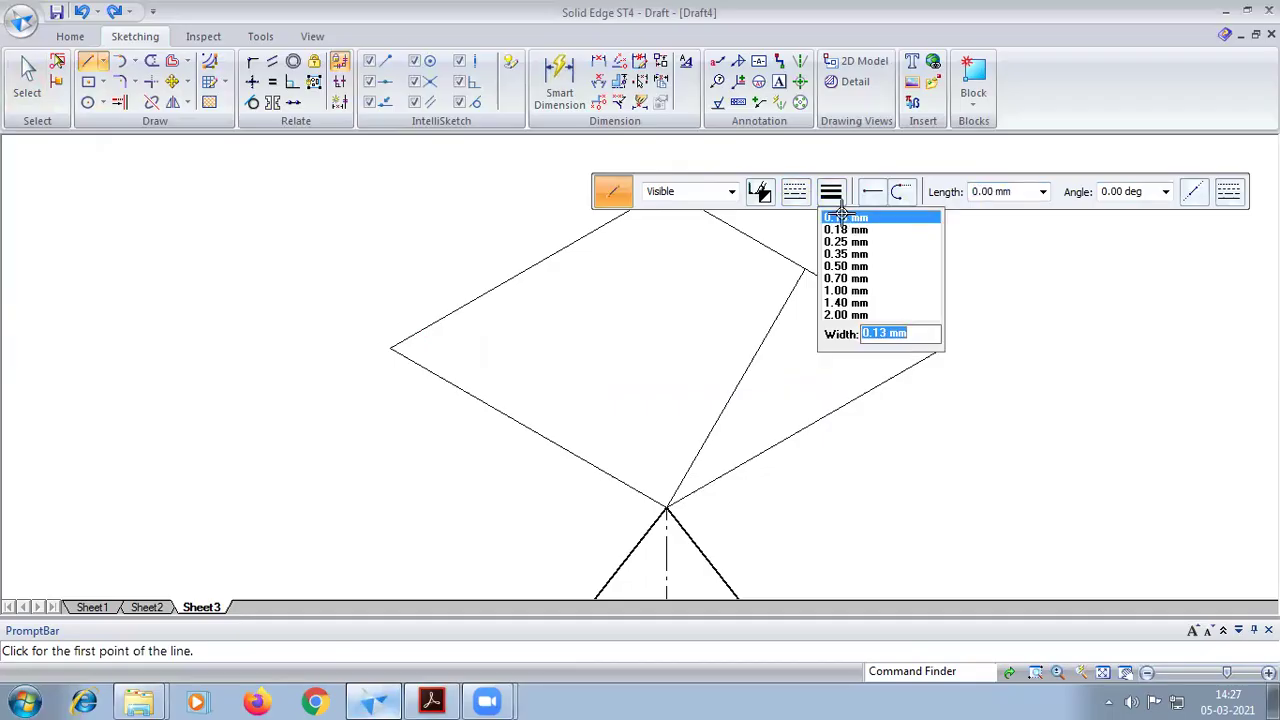
left_click(842, 217)
left_click(667, 507)
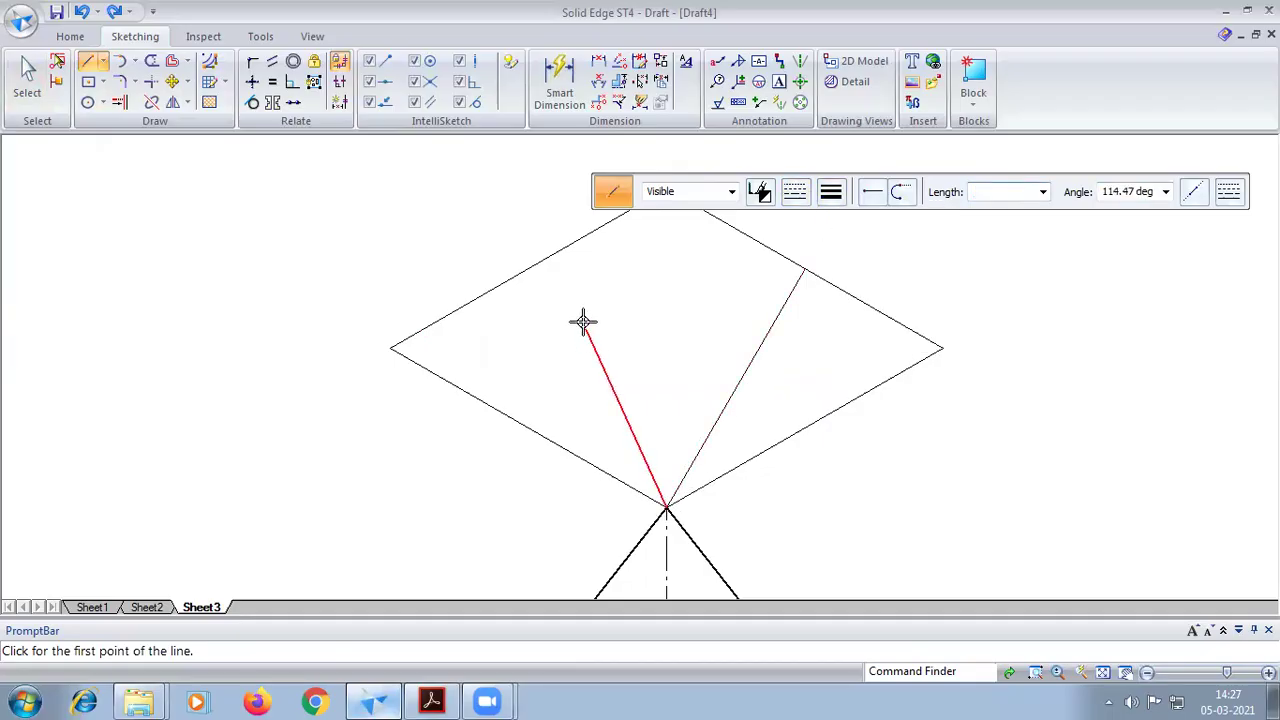
left_click(529, 270)
right_click(526, 271)
scroll(650, 240, "down", 2)
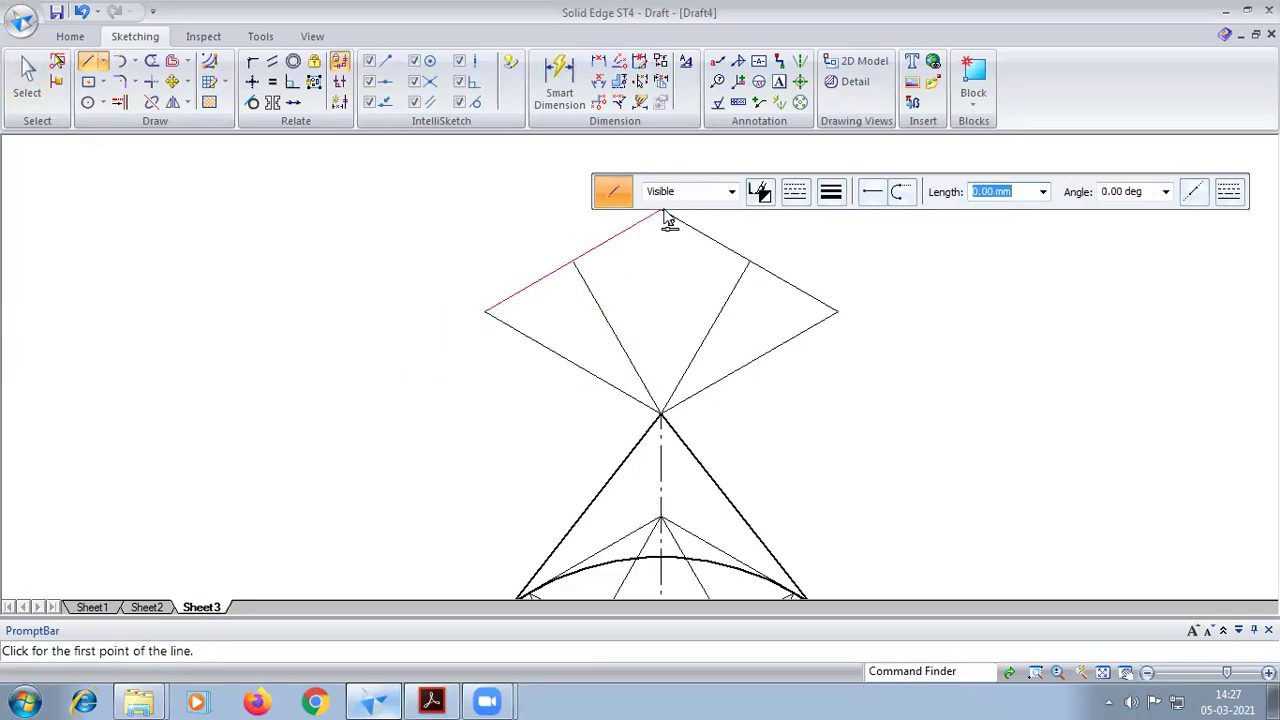
Draw two lines from the top vertex to the lower-left and lower-right side midpoints
left_click(661, 212)
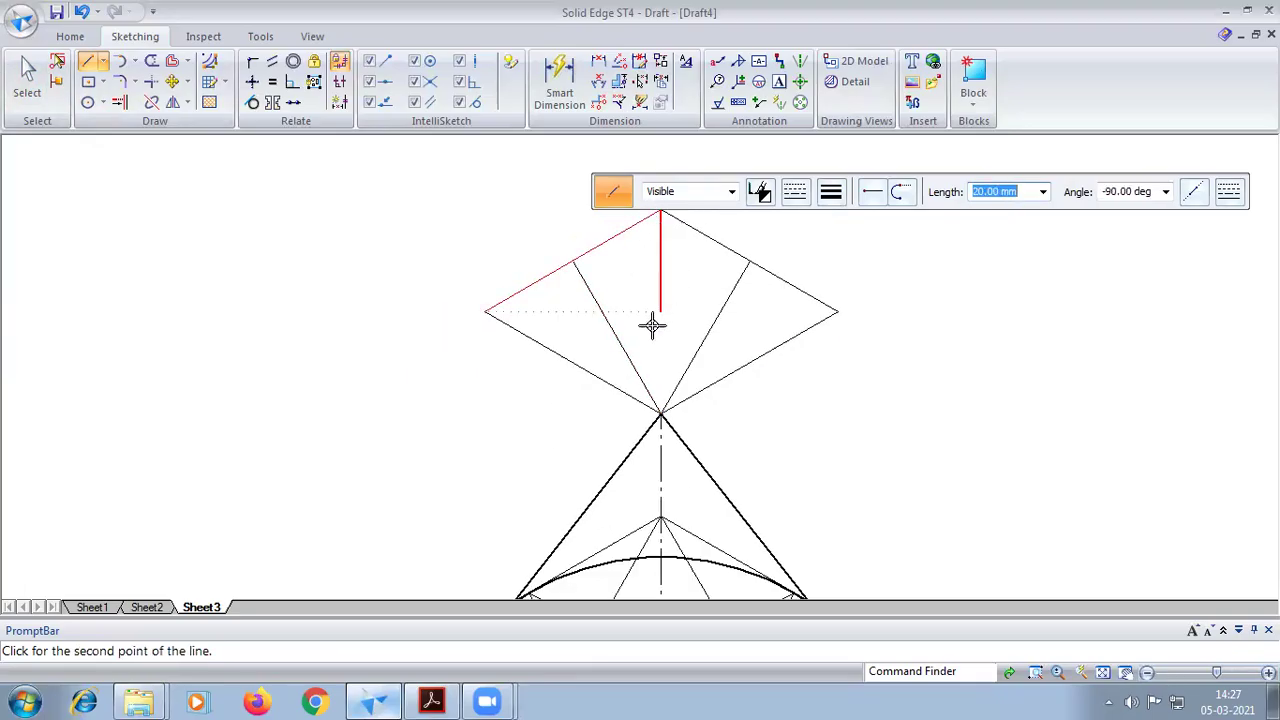
left_click(572, 365)
right_click(572, 364)
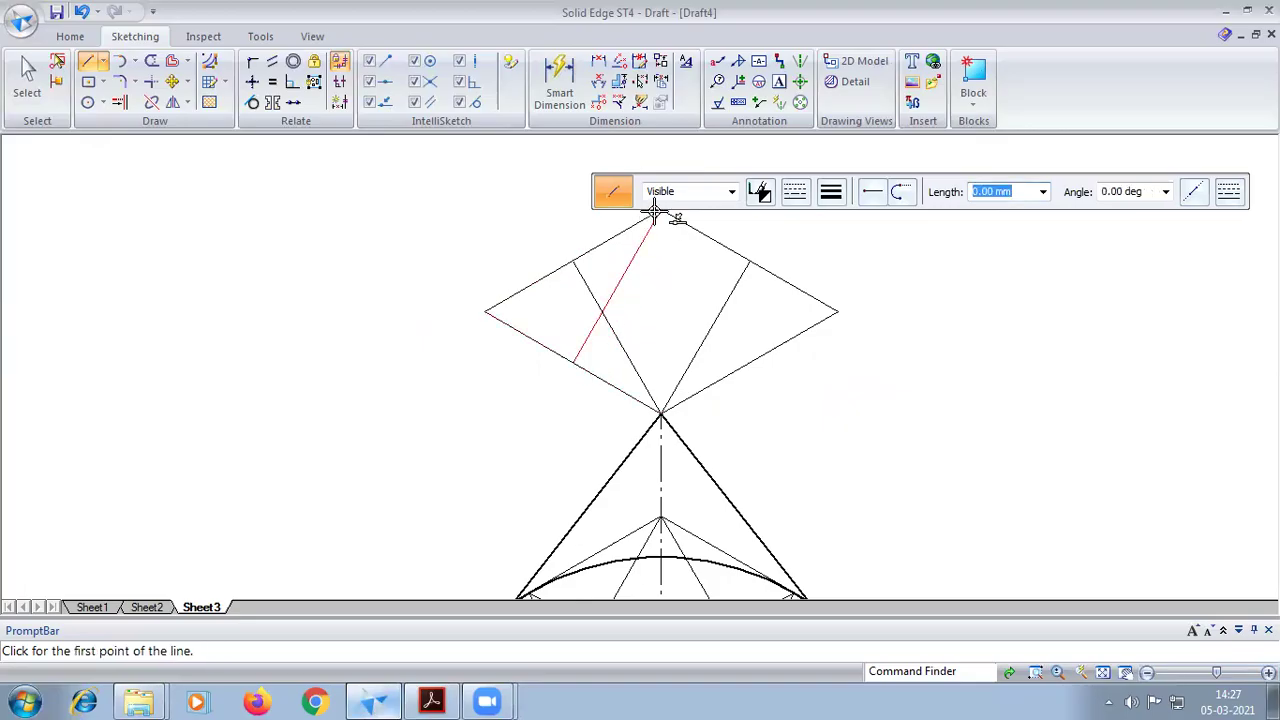
left_click(660, 212)
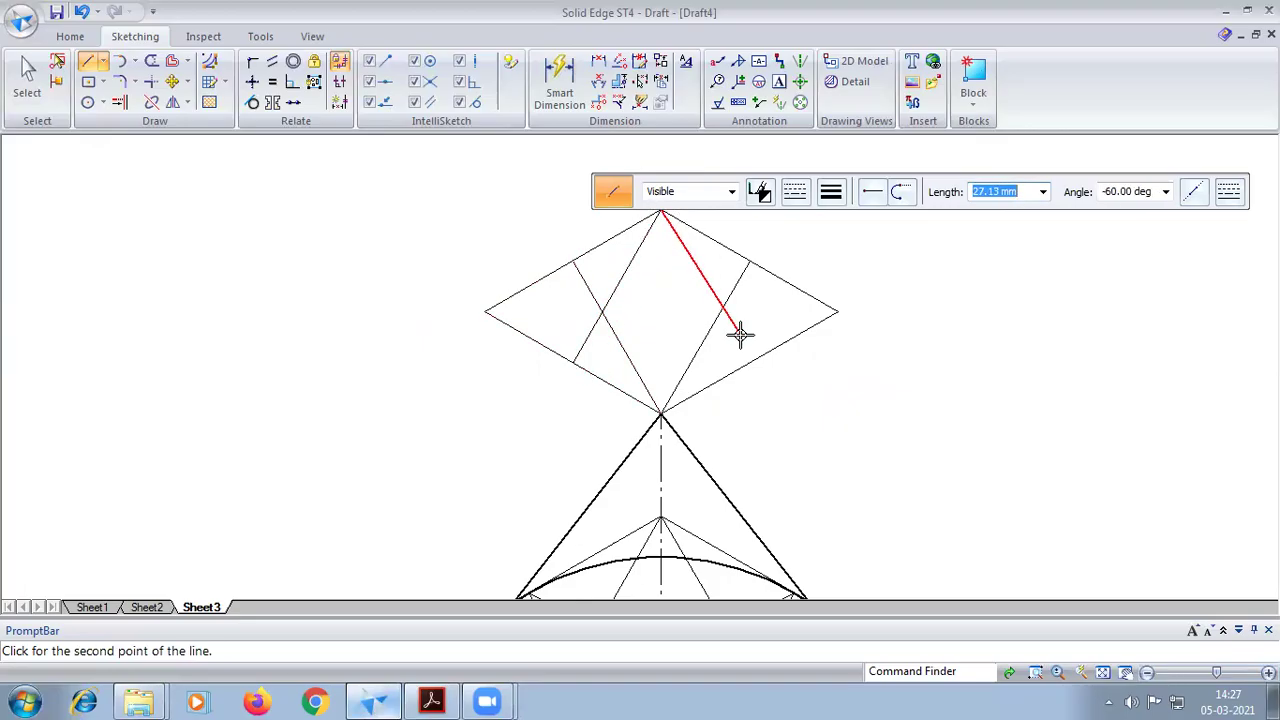
left_click(750, 357)
right_click(780, 254)
left_click(134, 61)
Draw the ellipse's top arc by centre point, centred on the lower rhombus vertex
left_click(139, 125)
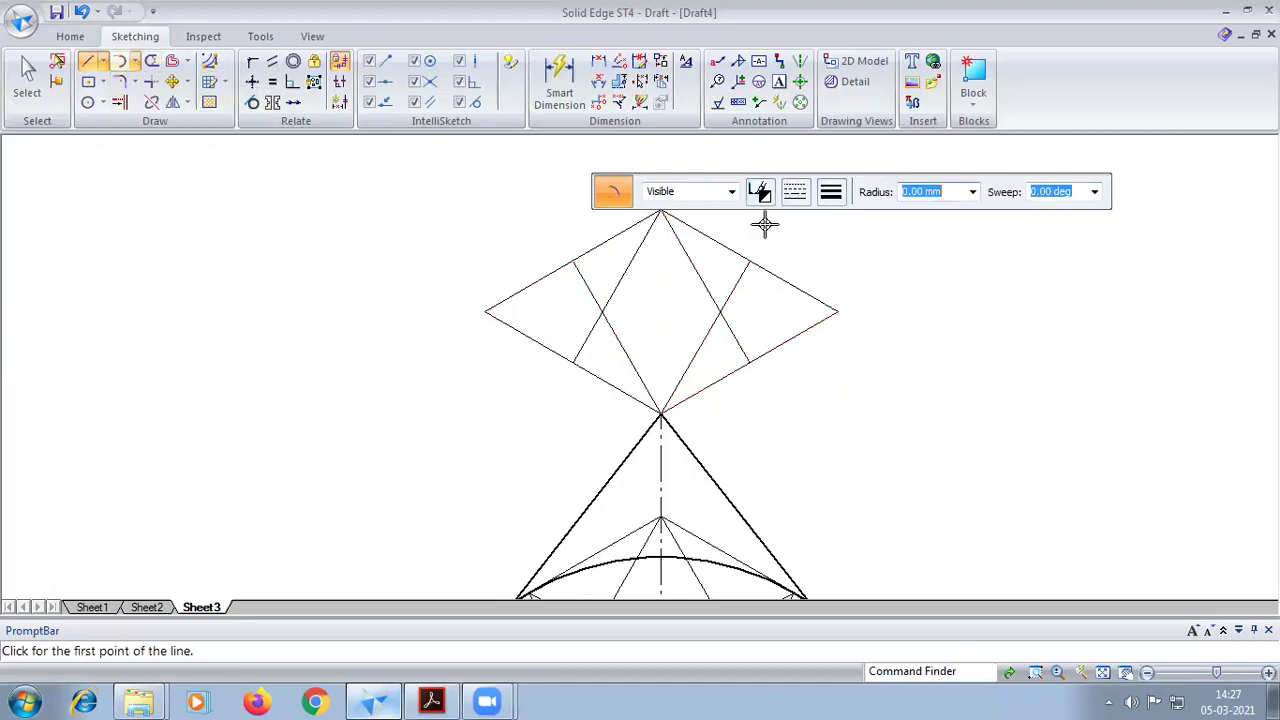
left_click(831, 198)
left_click(838, 268)
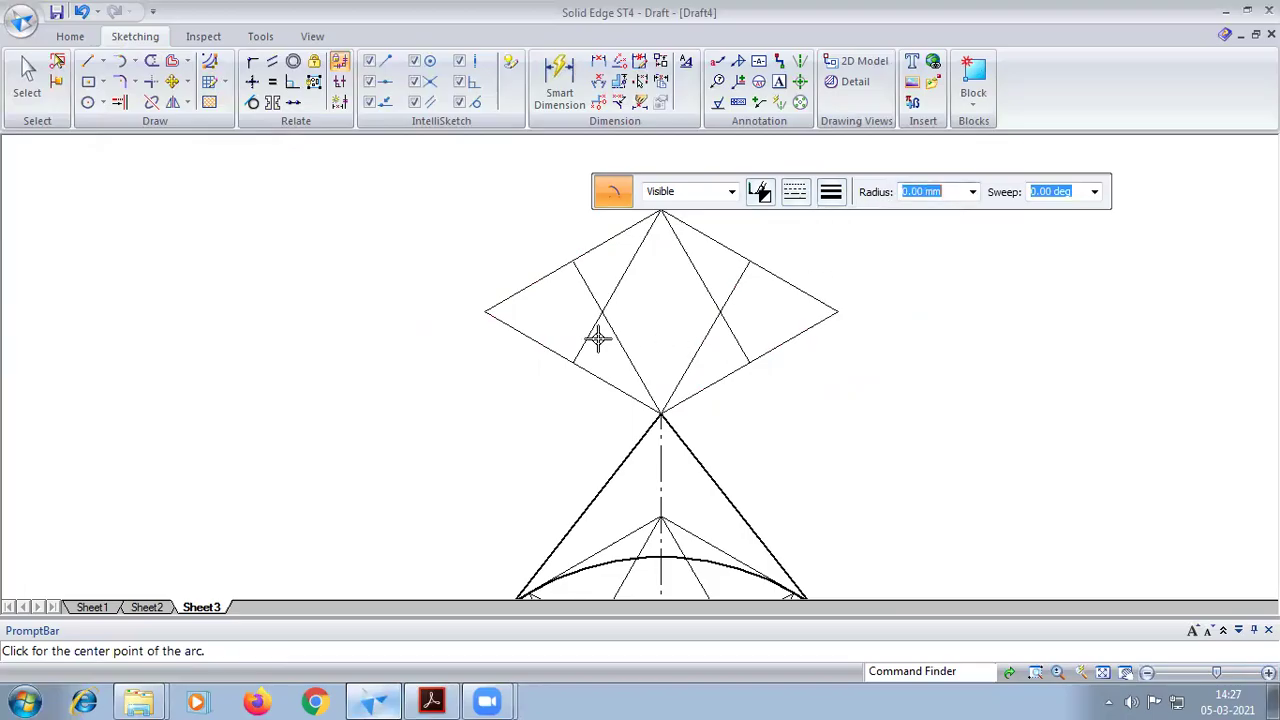
left_click(661, 409)
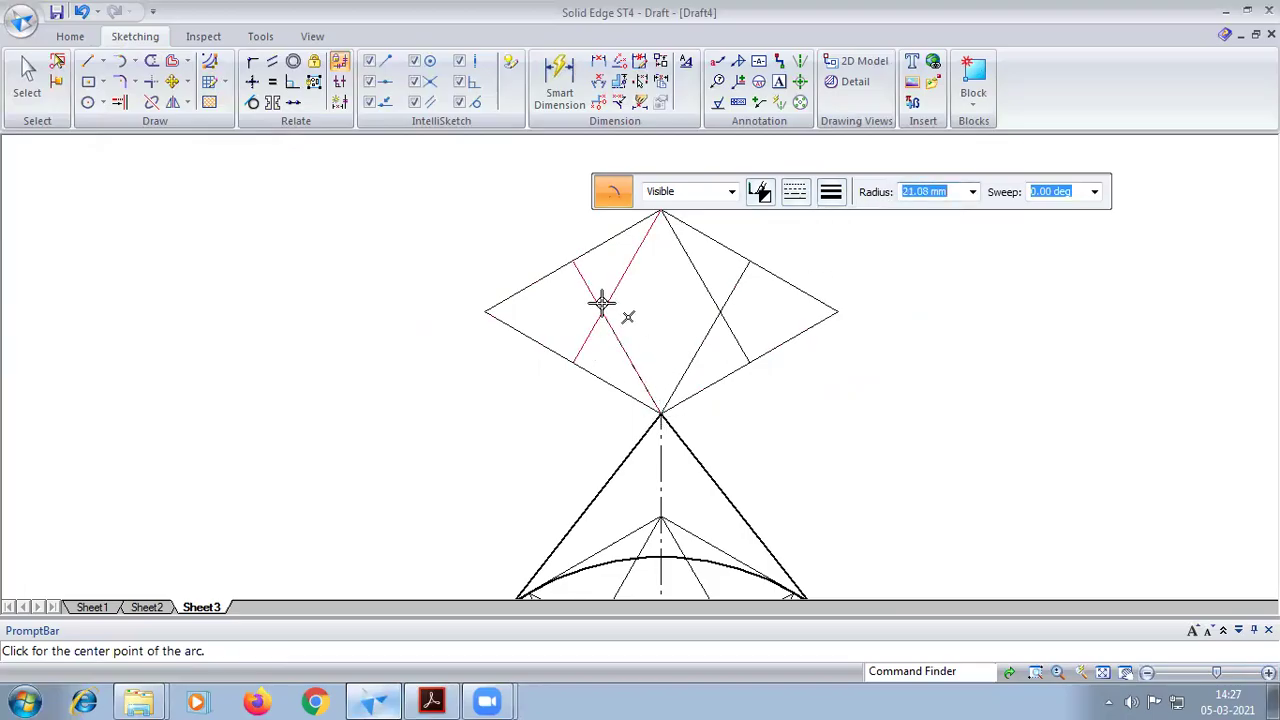
left_click(573, 261)
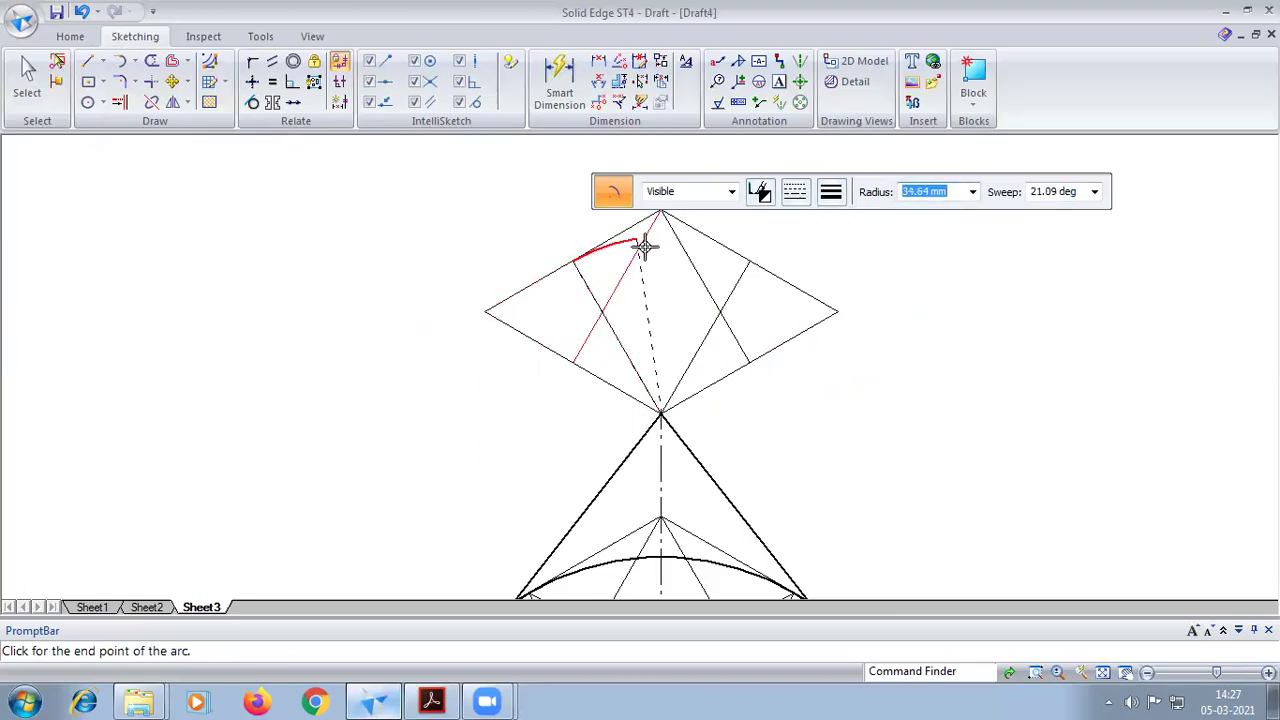
left_click(750, 262)
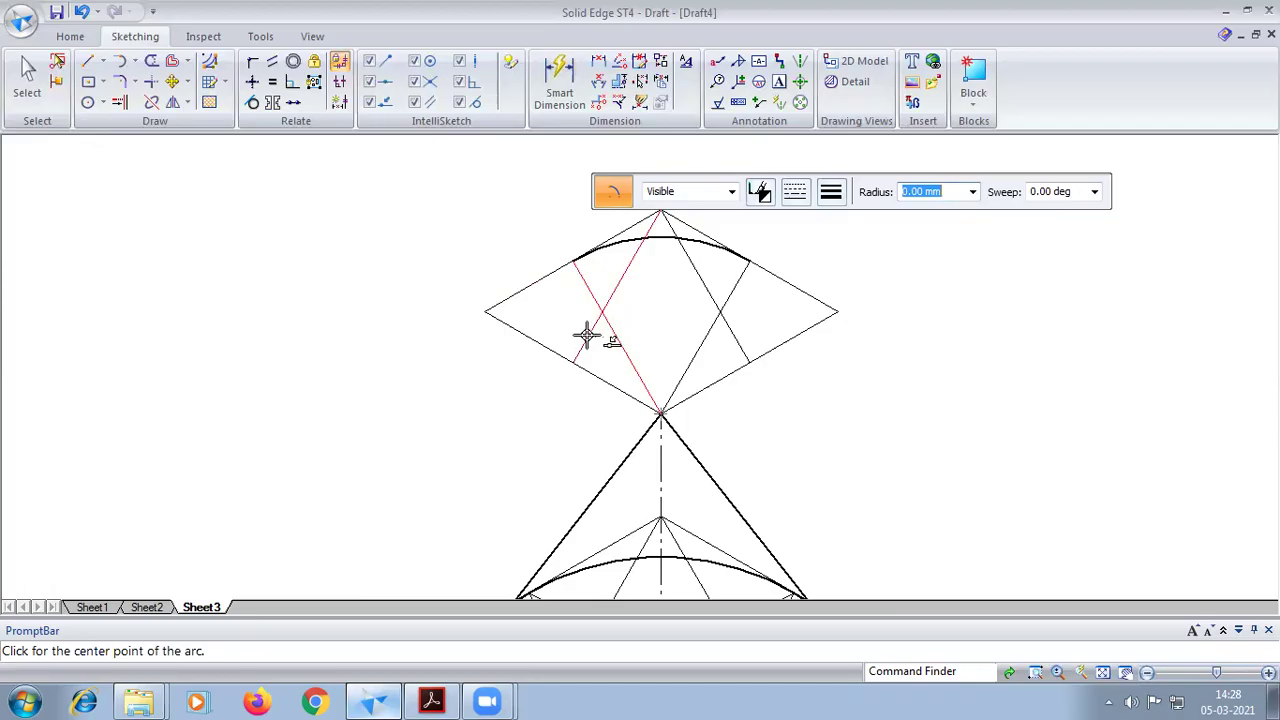
Draw the bottom arc centred on the top vertex and the left side arc centred on an intersection
left_click(667, 371)
scroll(728, 355, "down", 3)
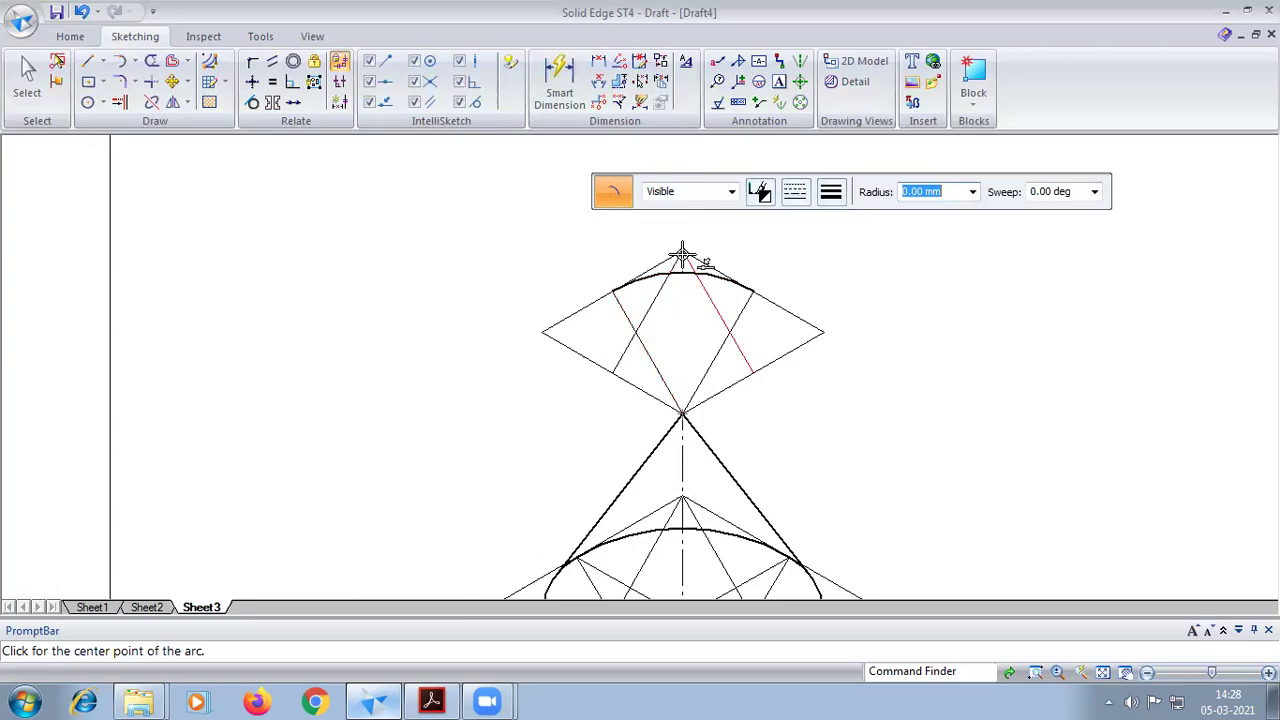
left_click(748, 362)
left_click(751, 371)
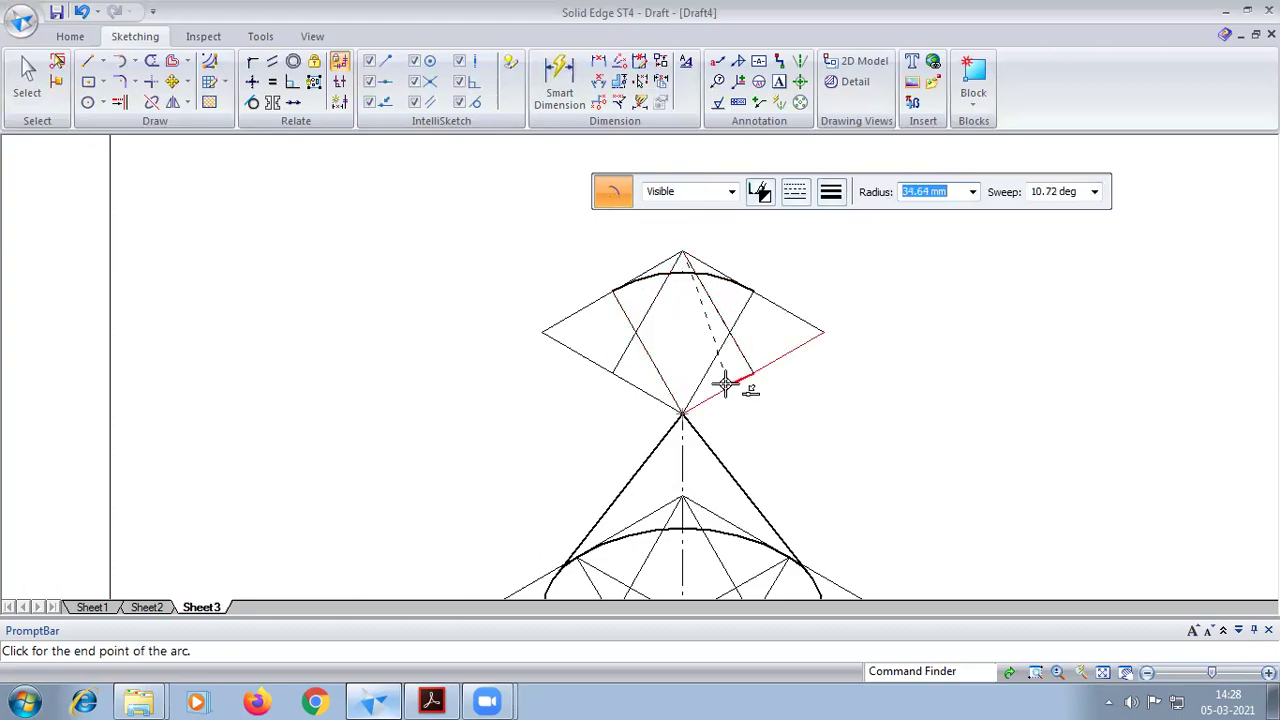
left_click(611, 373)
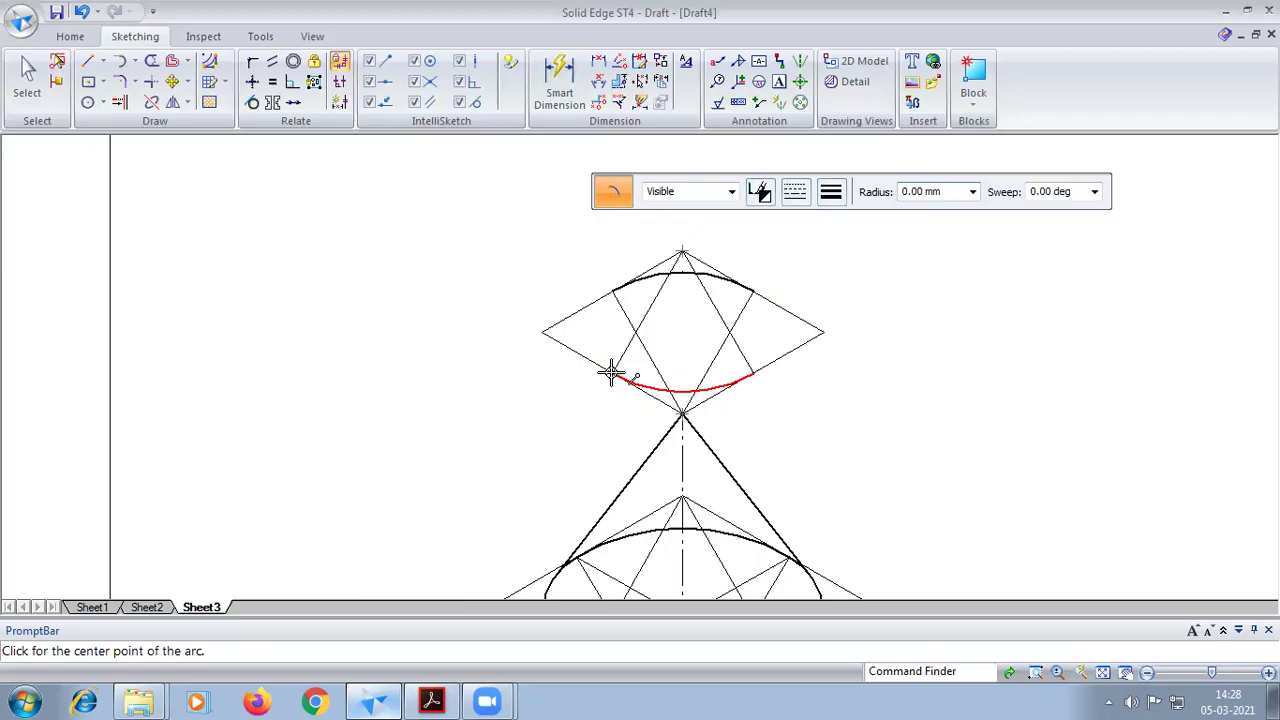
scroll(622, 332, "up", 3)
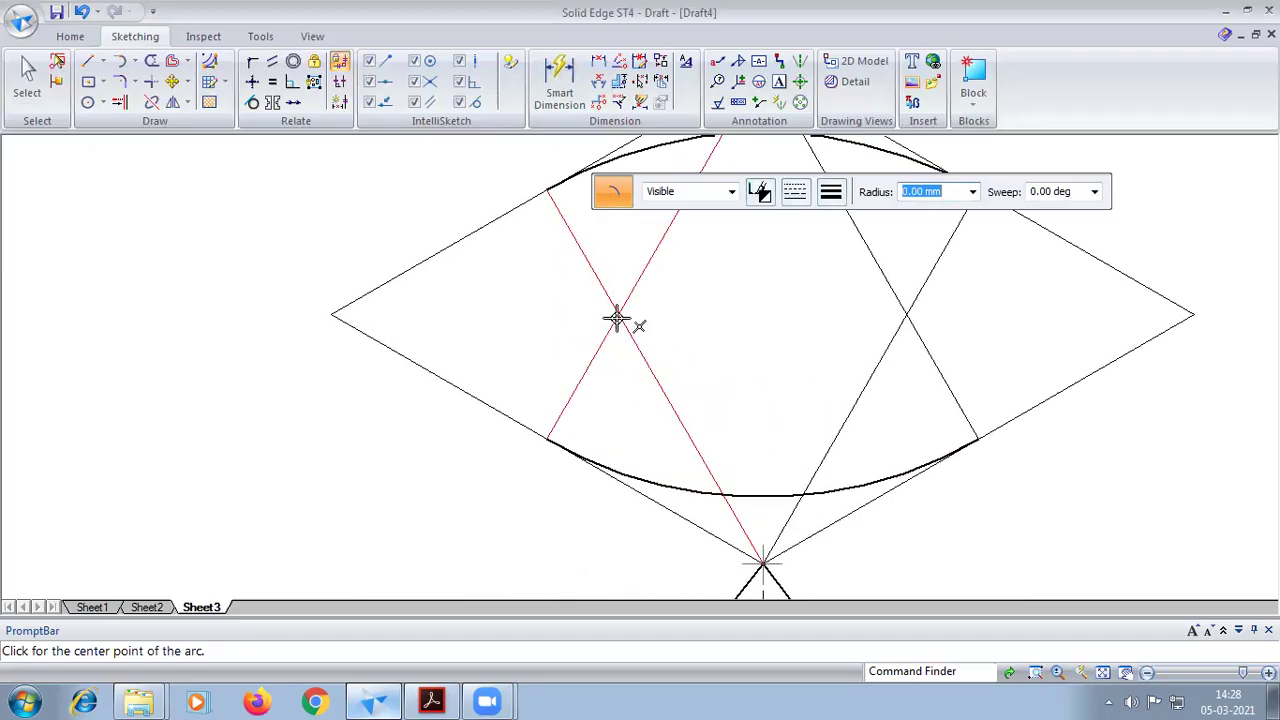
left_click(618, 317)
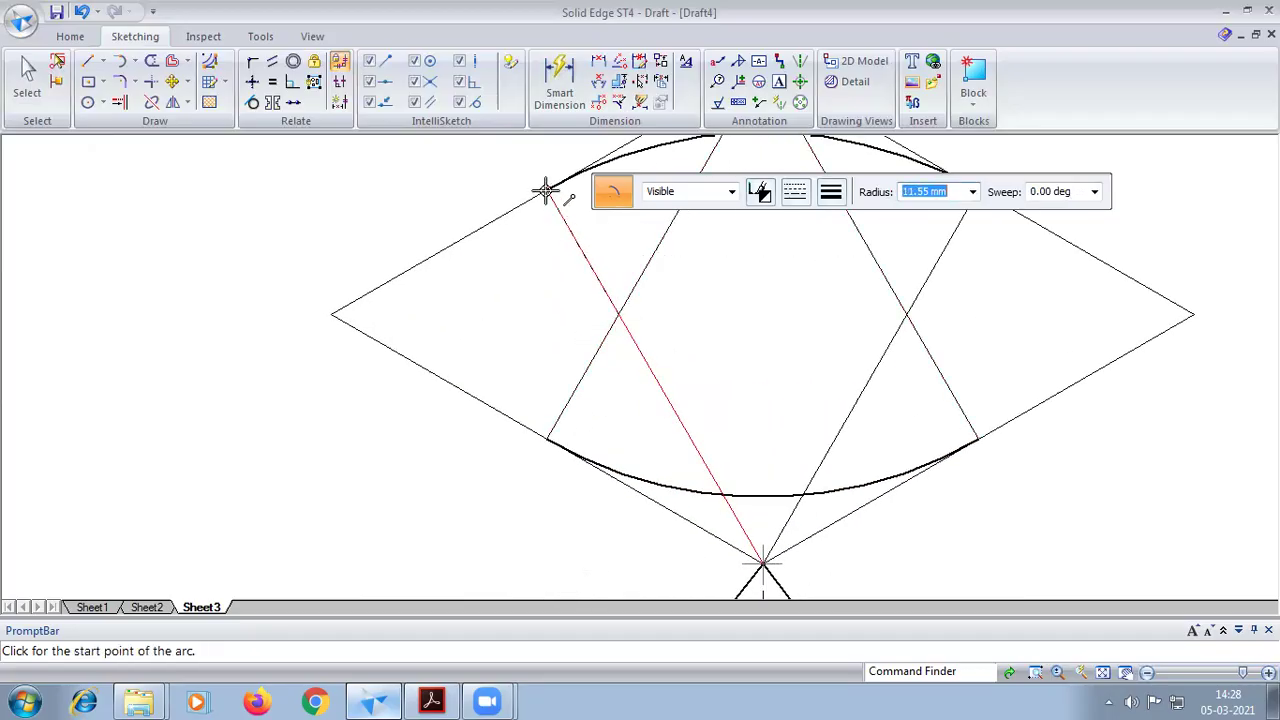
left_click(545, 190)
left_click(540, 436)
Draw the right side arc centred on the other intersection, closing the ellipse
left_click(904, 316)
left_click(978, 437)
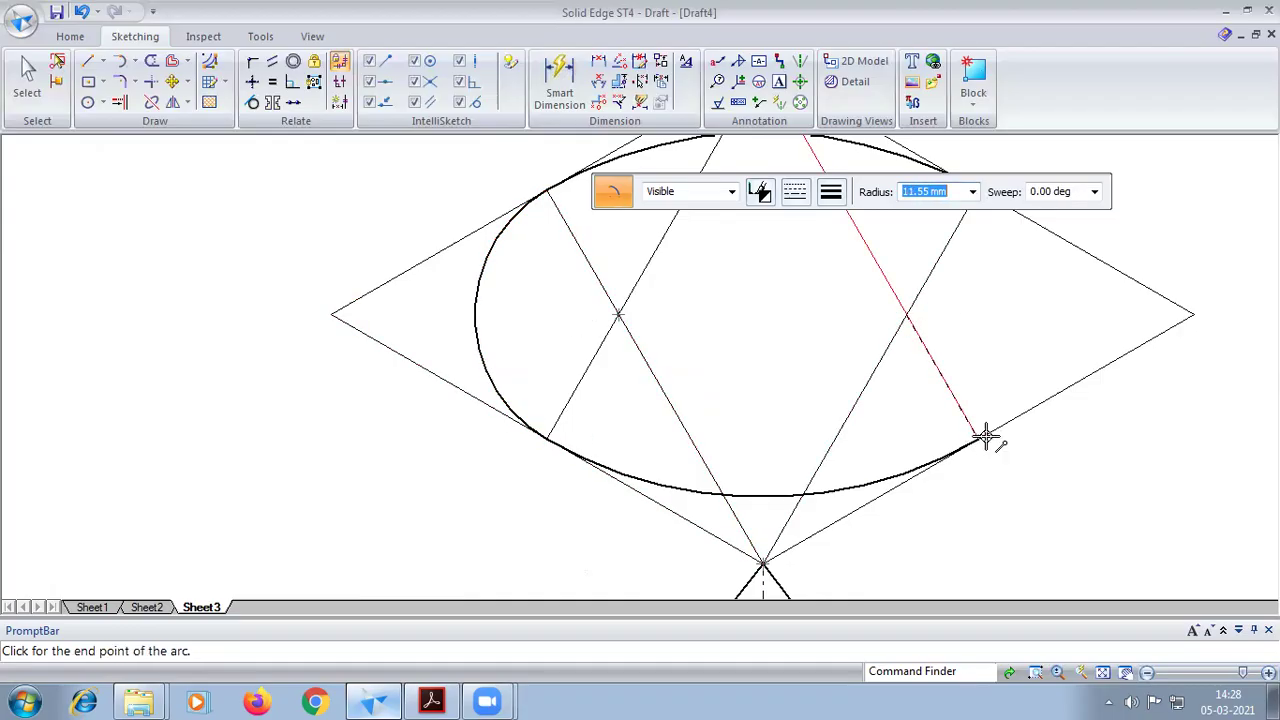
left_click(1103, 672)
scroll(659, 278, "up", 2)
scroll(659, 278, "up", 2)
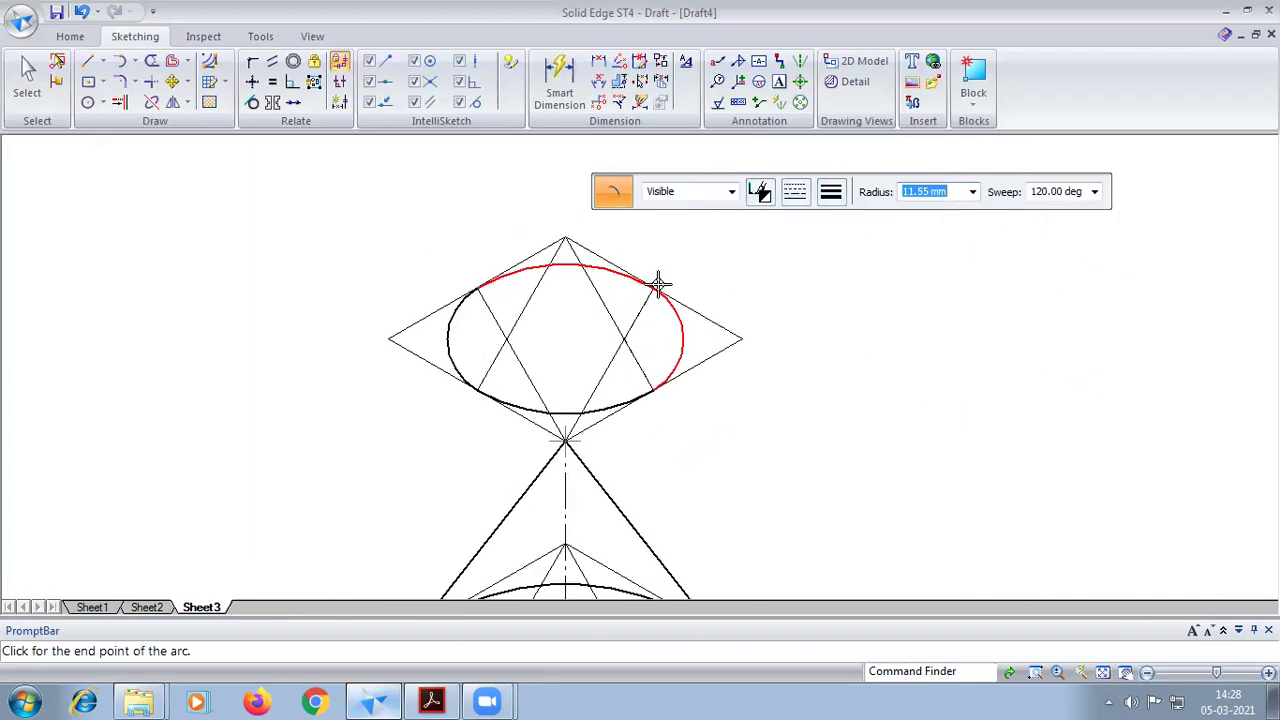
left_click(651, 291)
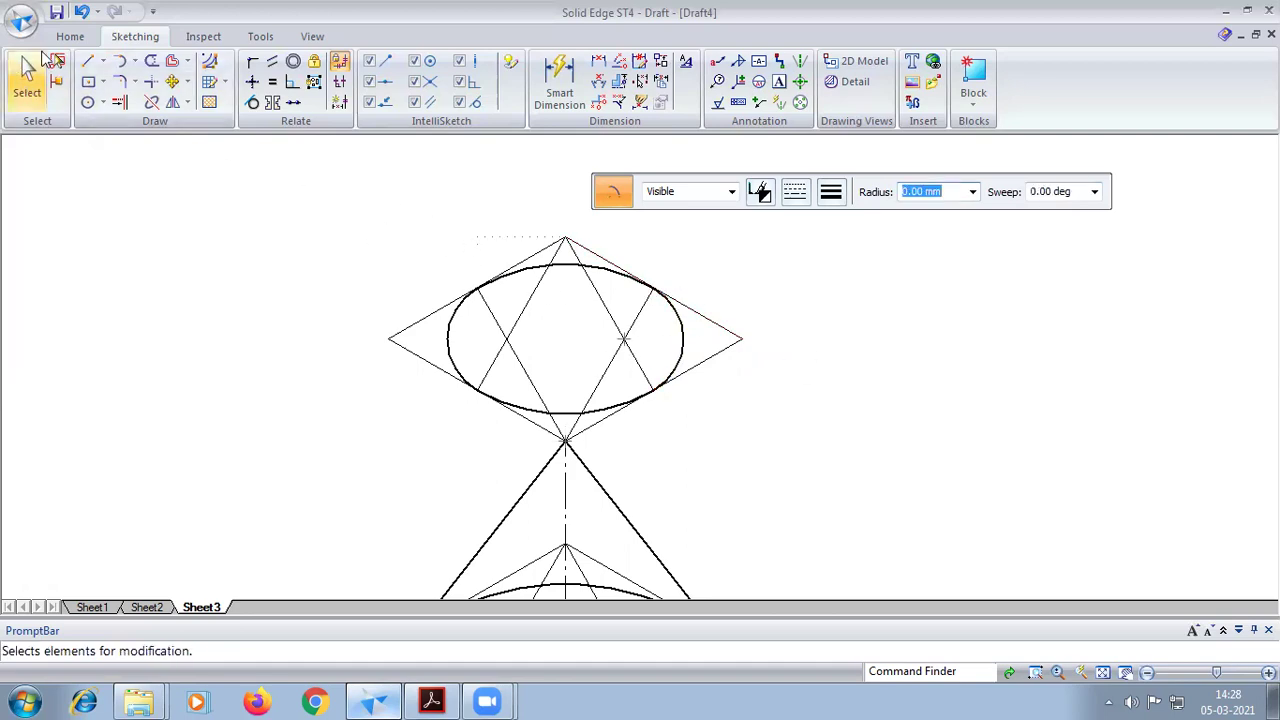
With 0.13 mm line width, draw two diagonals joining opposite ellipse-rhombus tangent points
left_click(89, 63)
left_click(836, 200)
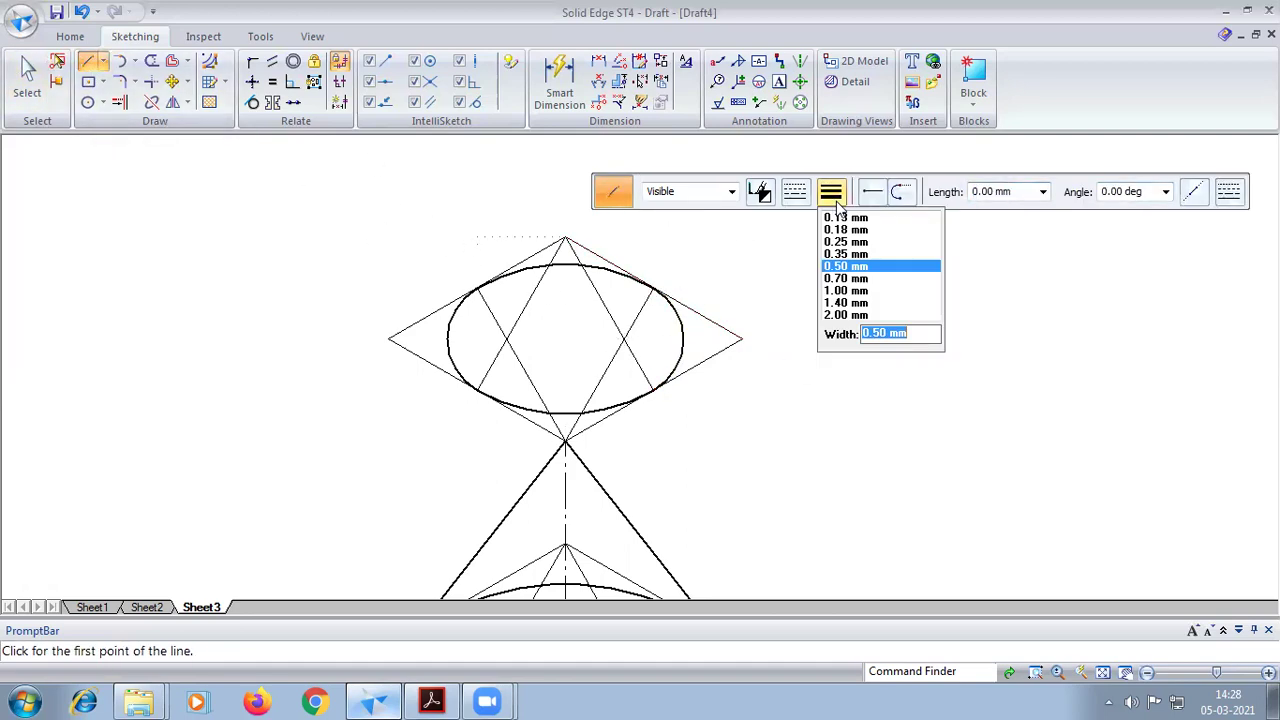
left_click(845, 218)
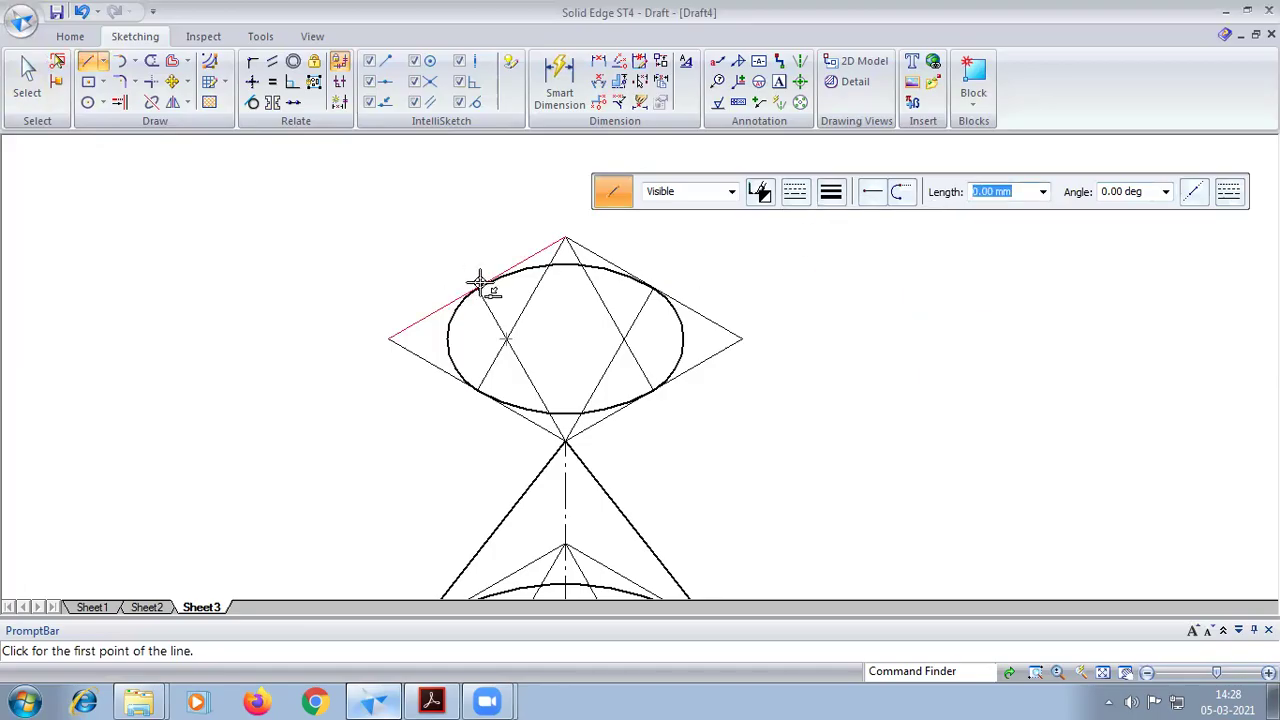
left_click(478, 289)
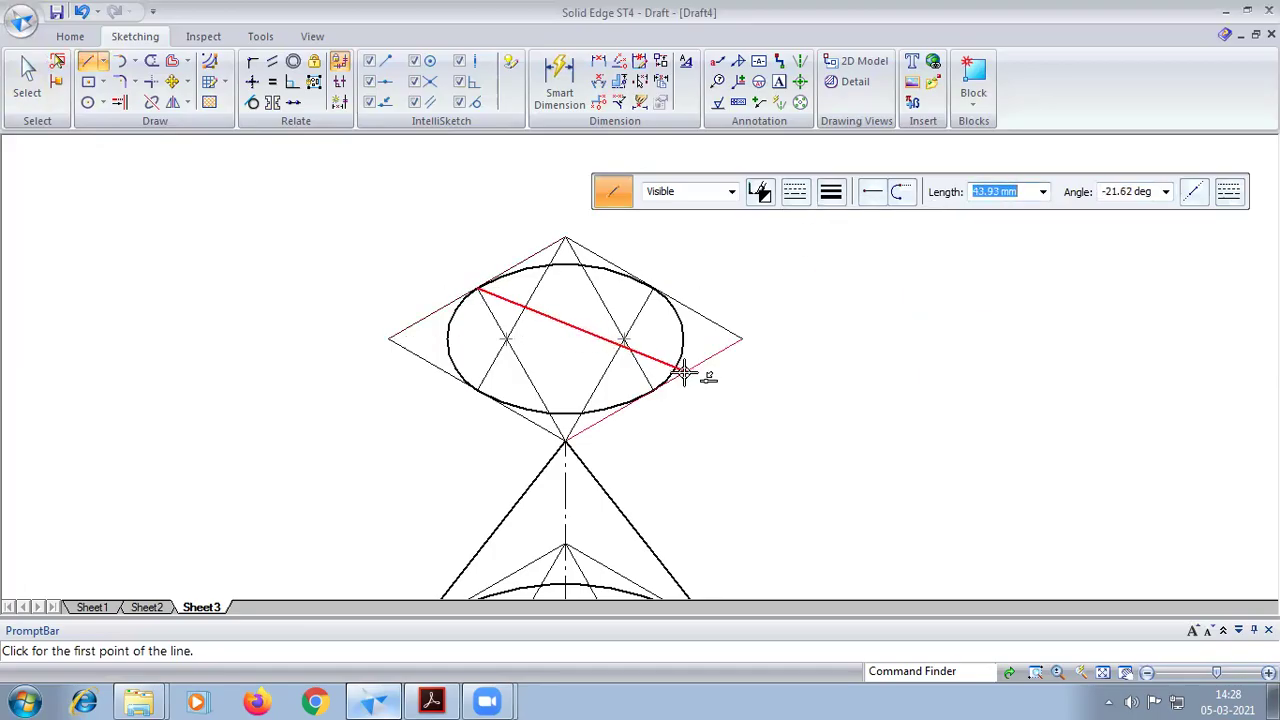
left_click(658, 388)
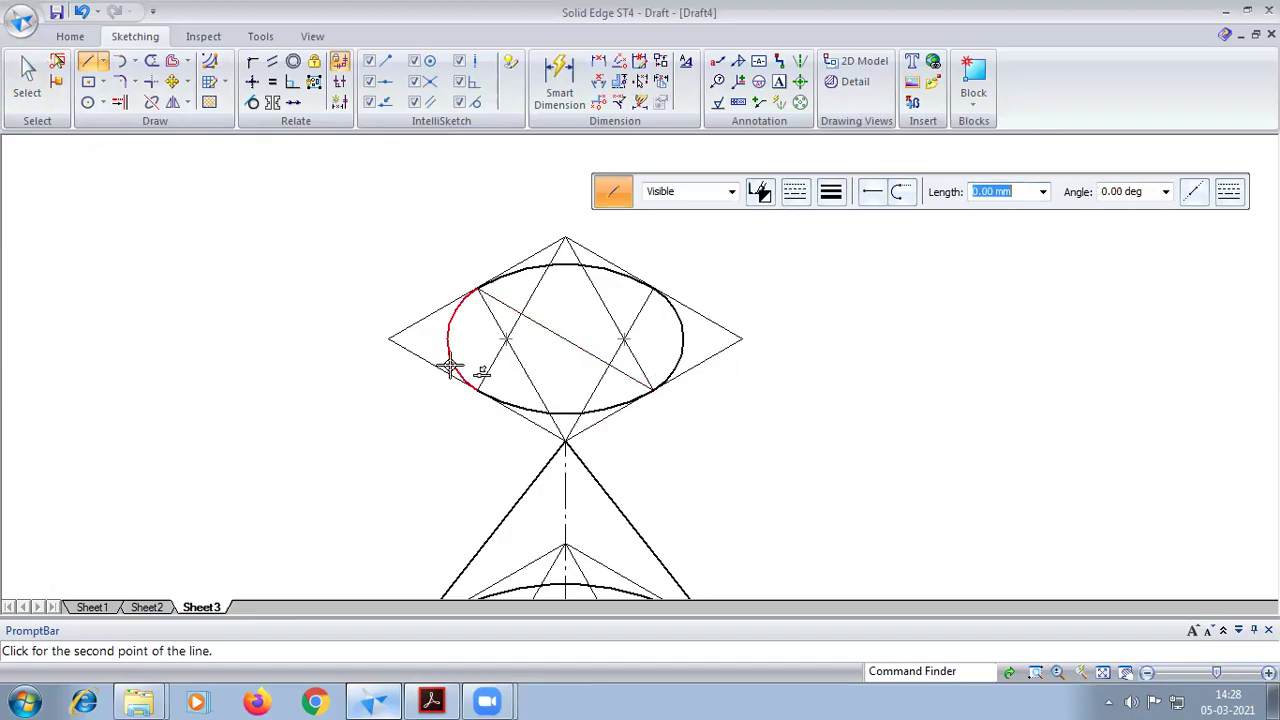
right_click(470, 390)
left_click(479, 389)
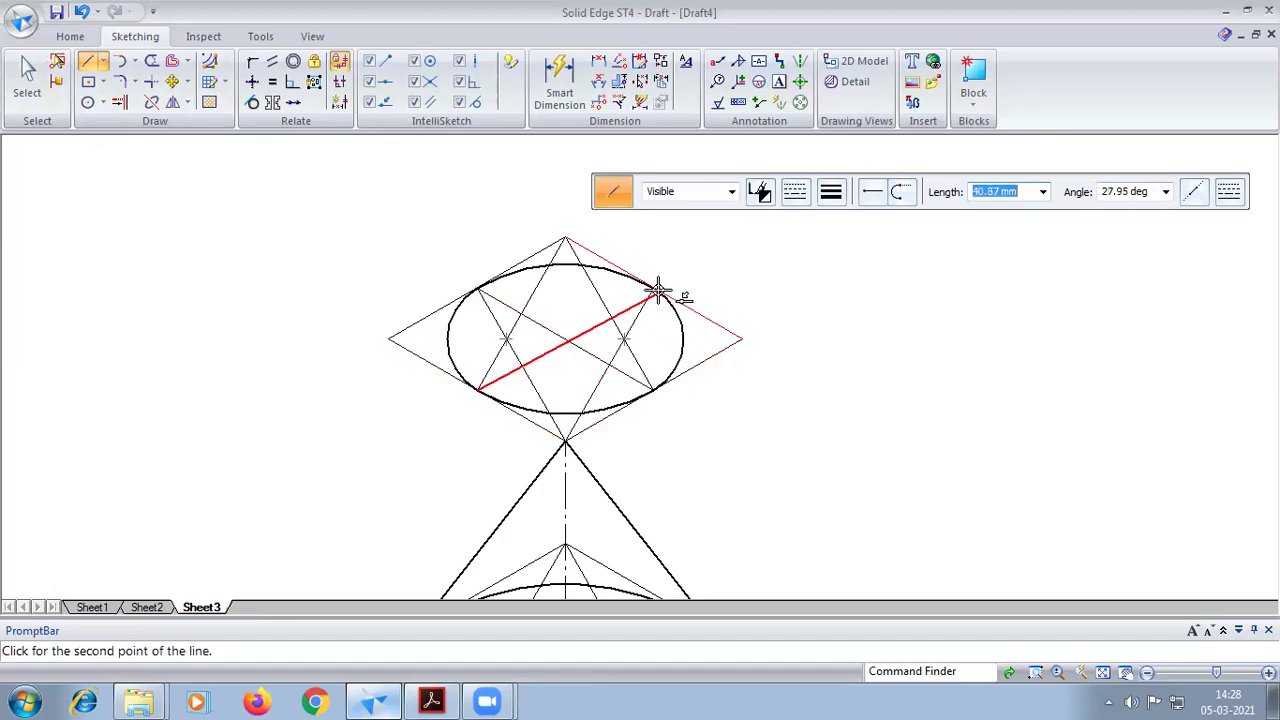
left_click(656, 287)
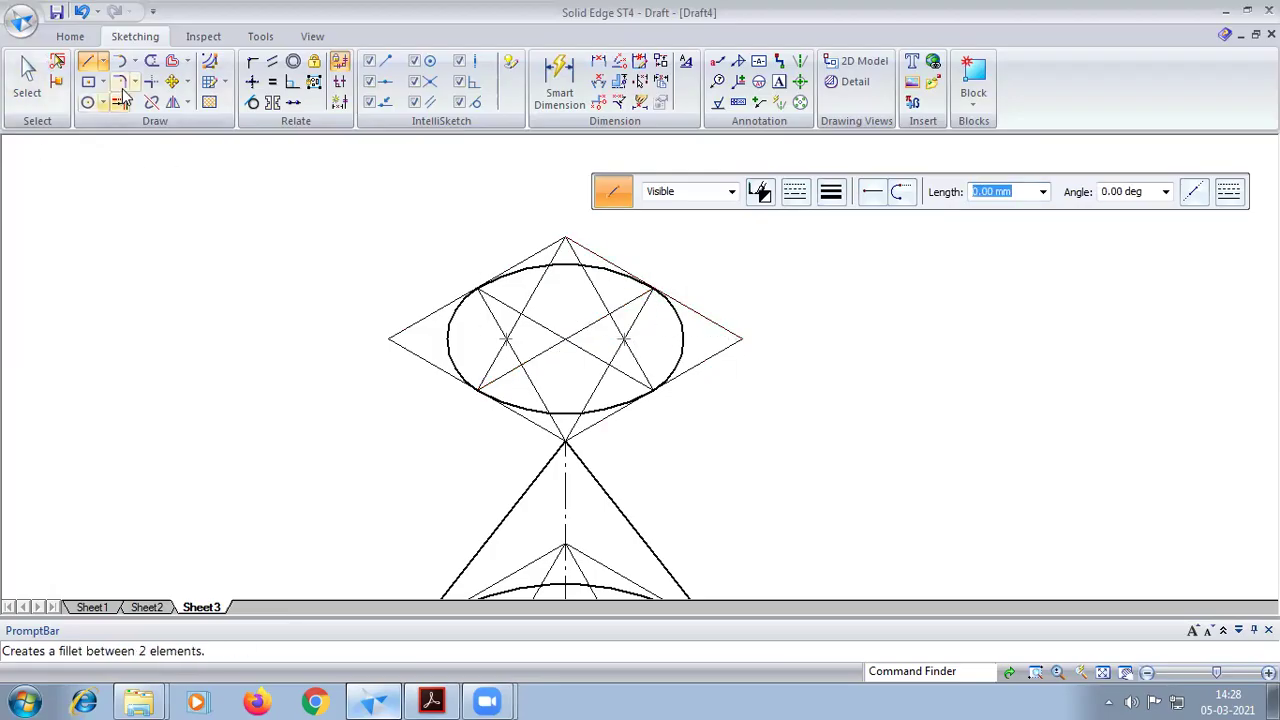
Draw a 23.09 mm-radius semicircle centred on the upper ellipse, from its left end to its right end
left_click(135, 61)
left_click(148, 125)
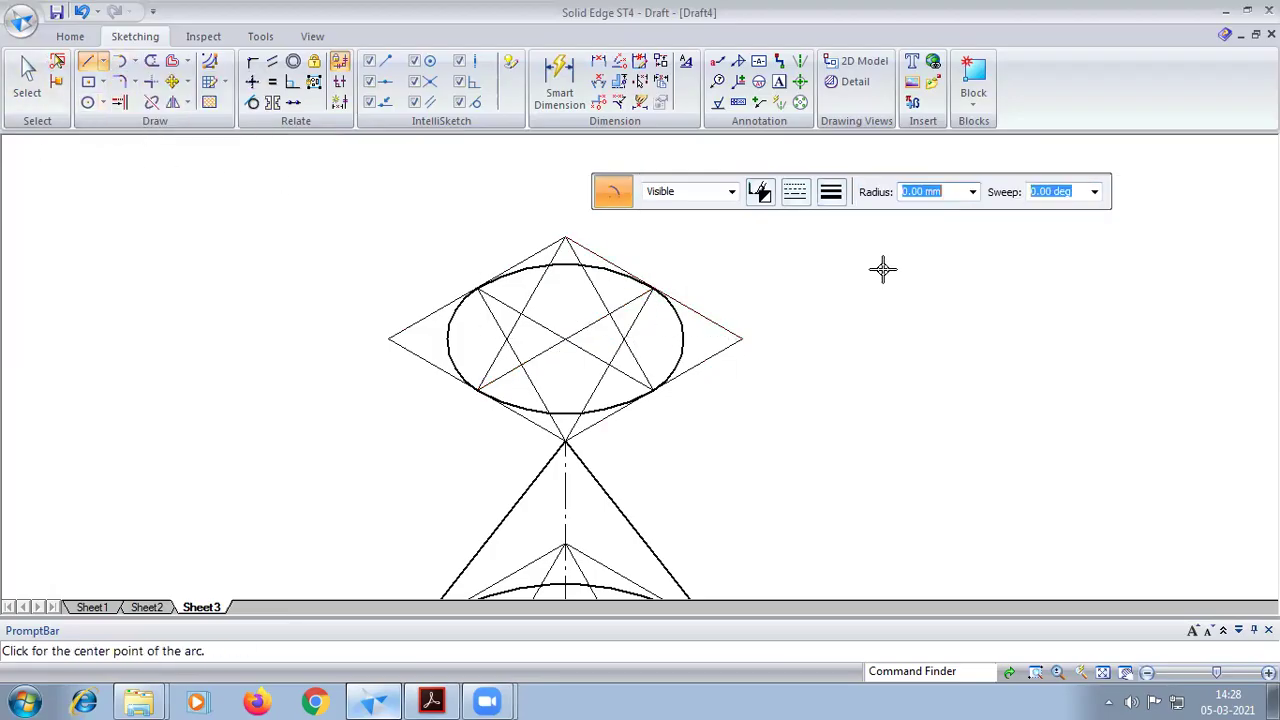
left_click(826, 204)
left_click(850, 266)
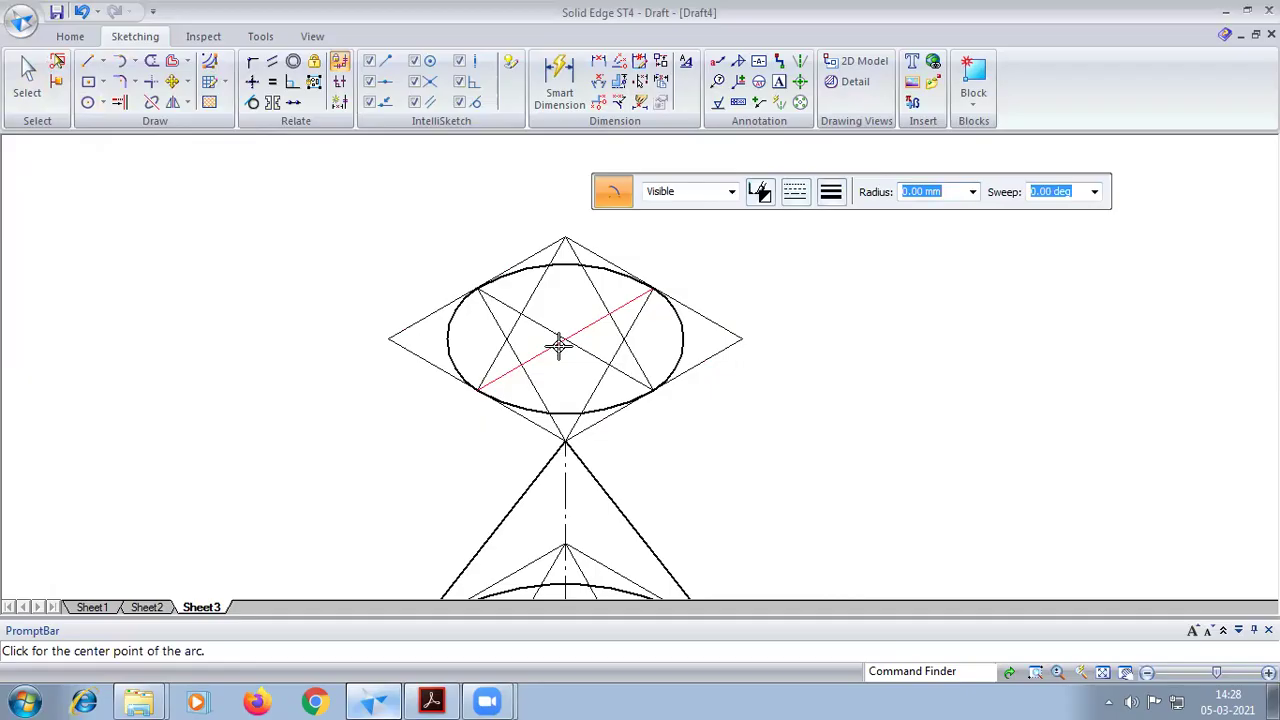
scroll(559, 345, "up", 3)
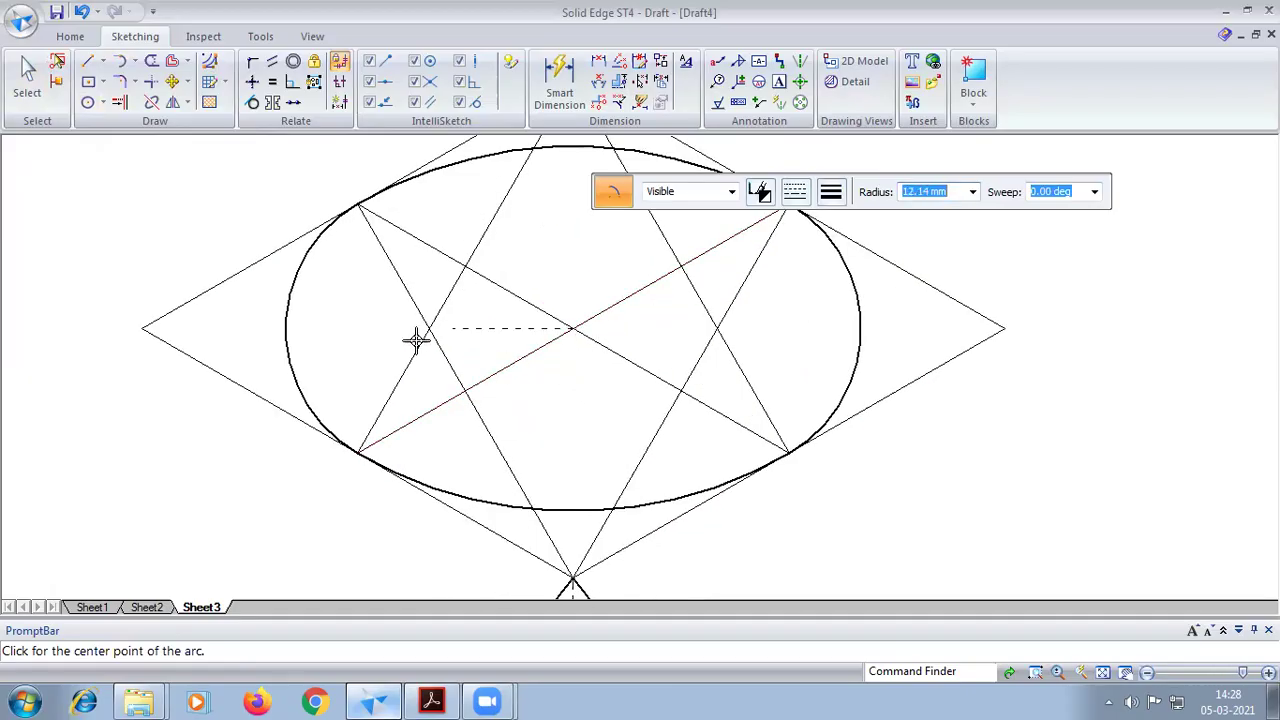
left_click(315, 334)
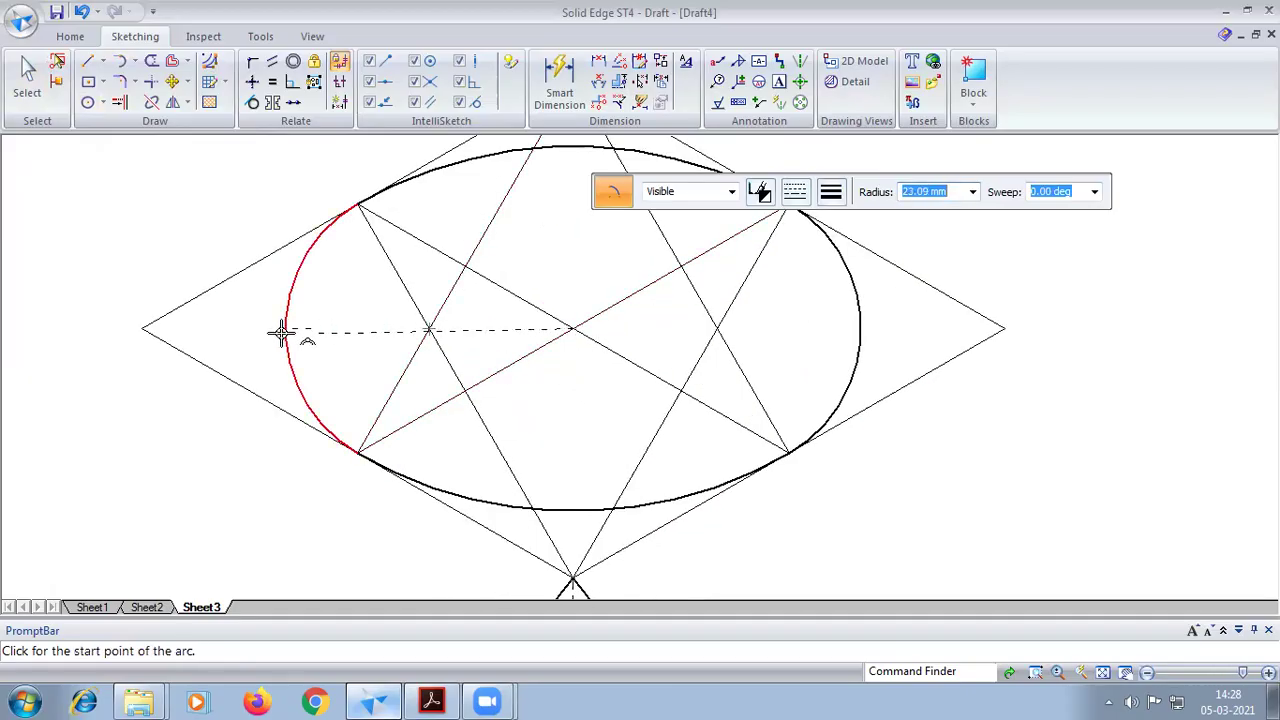
left_click(285, 329)
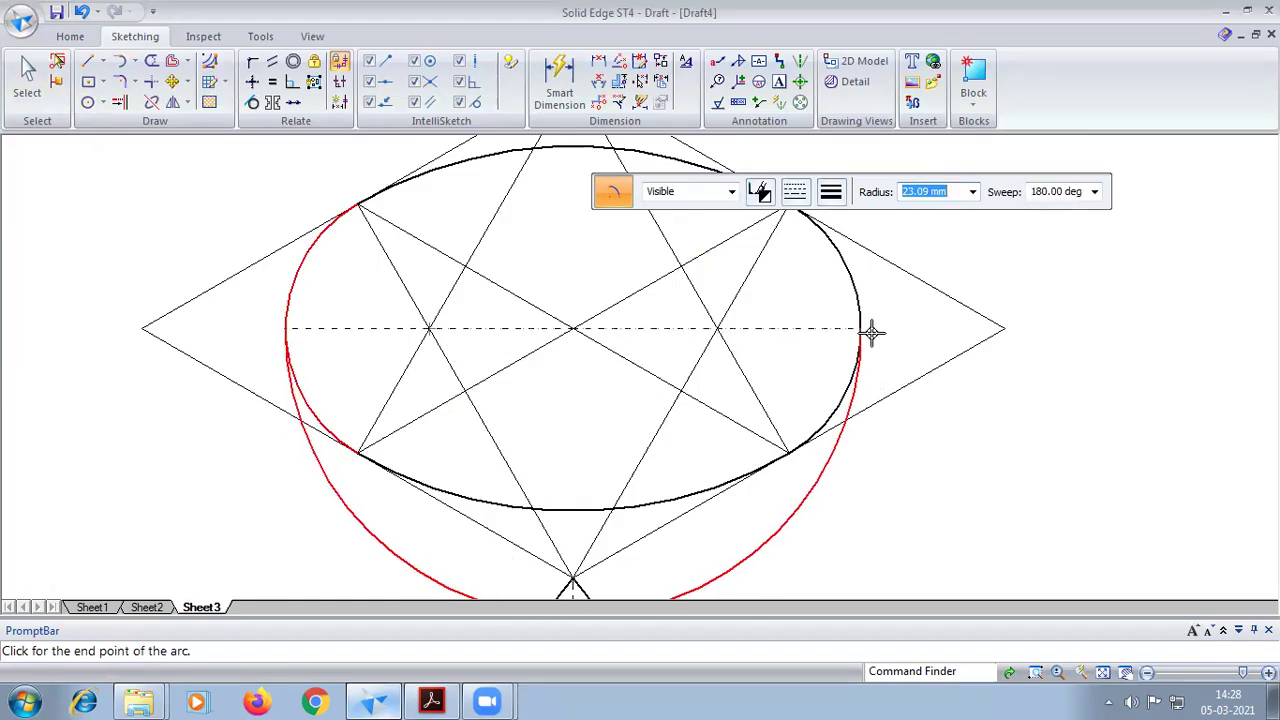
left_click(871, 333)
Add 30° angle dimensions between the lower-right and lower-left rhombus edges and the baseline
left_click(1130, 671)
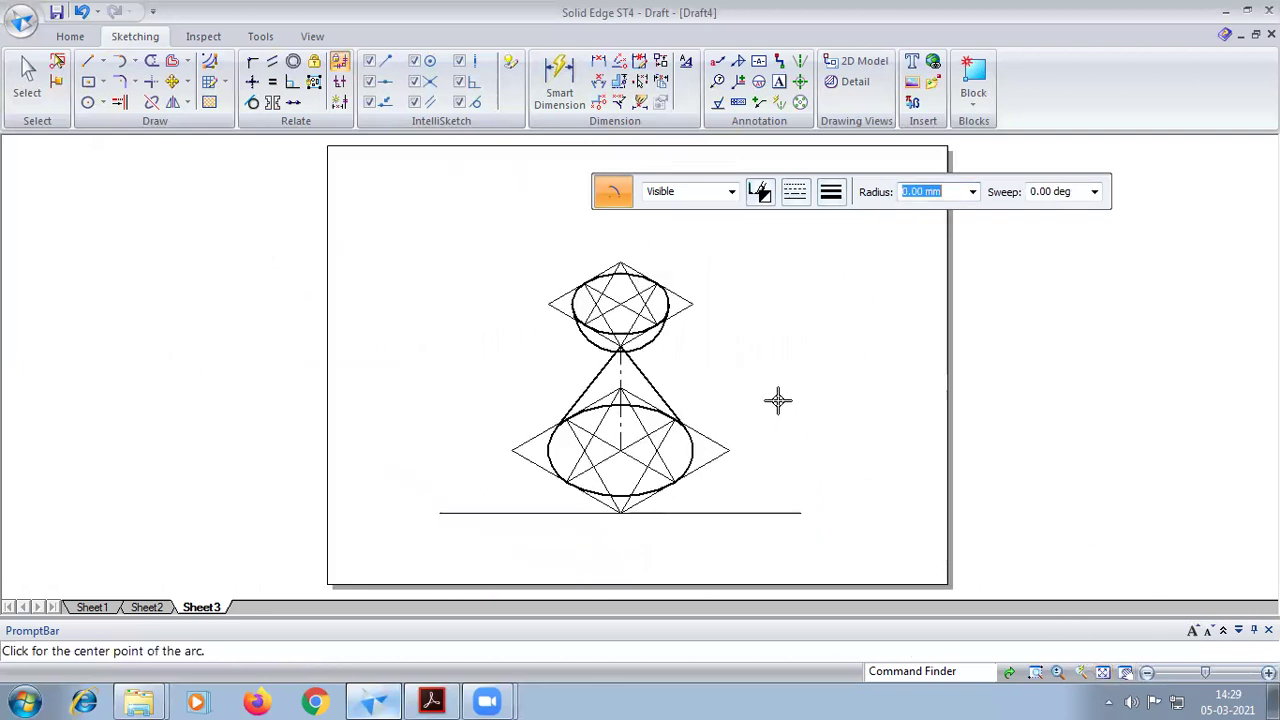
left_click(598, 81)
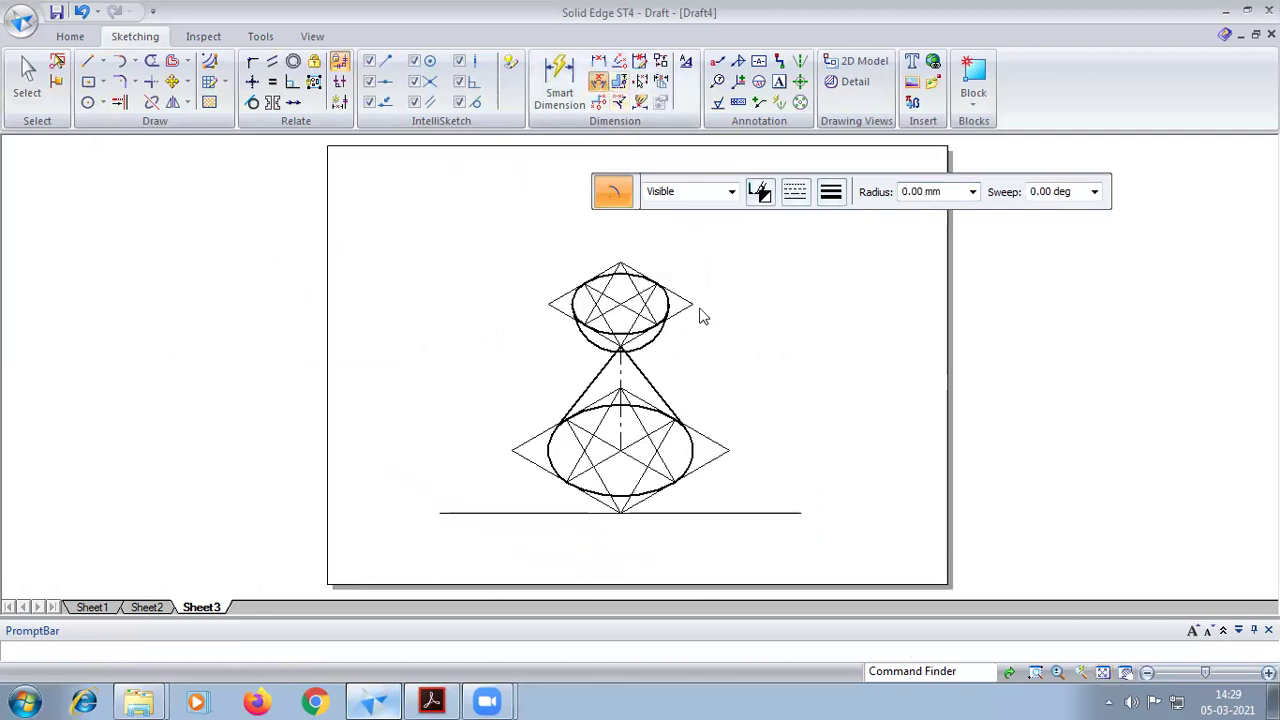
scroll(752, 443, "up", 2)
left_click(584, 537)
left_click(610, 549)
left_click(615, 549)
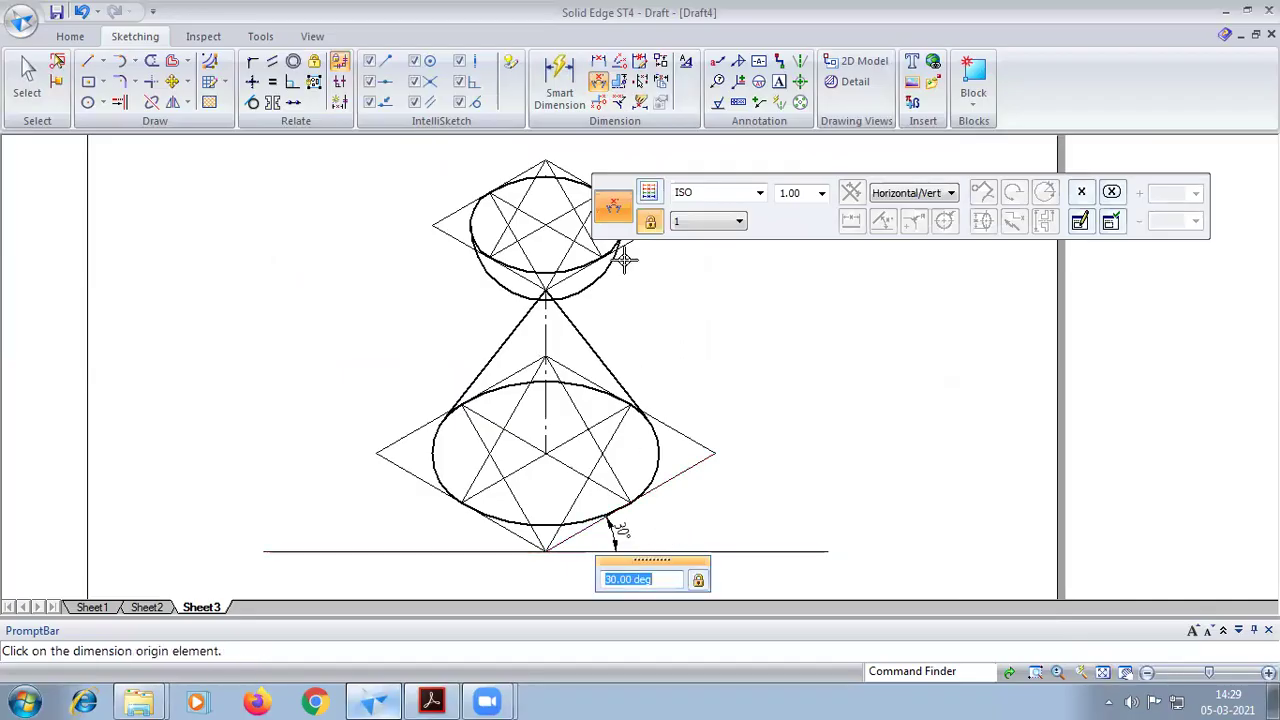
left_click(489, 545)
left_click(491, 551)
left_click(484, 525)
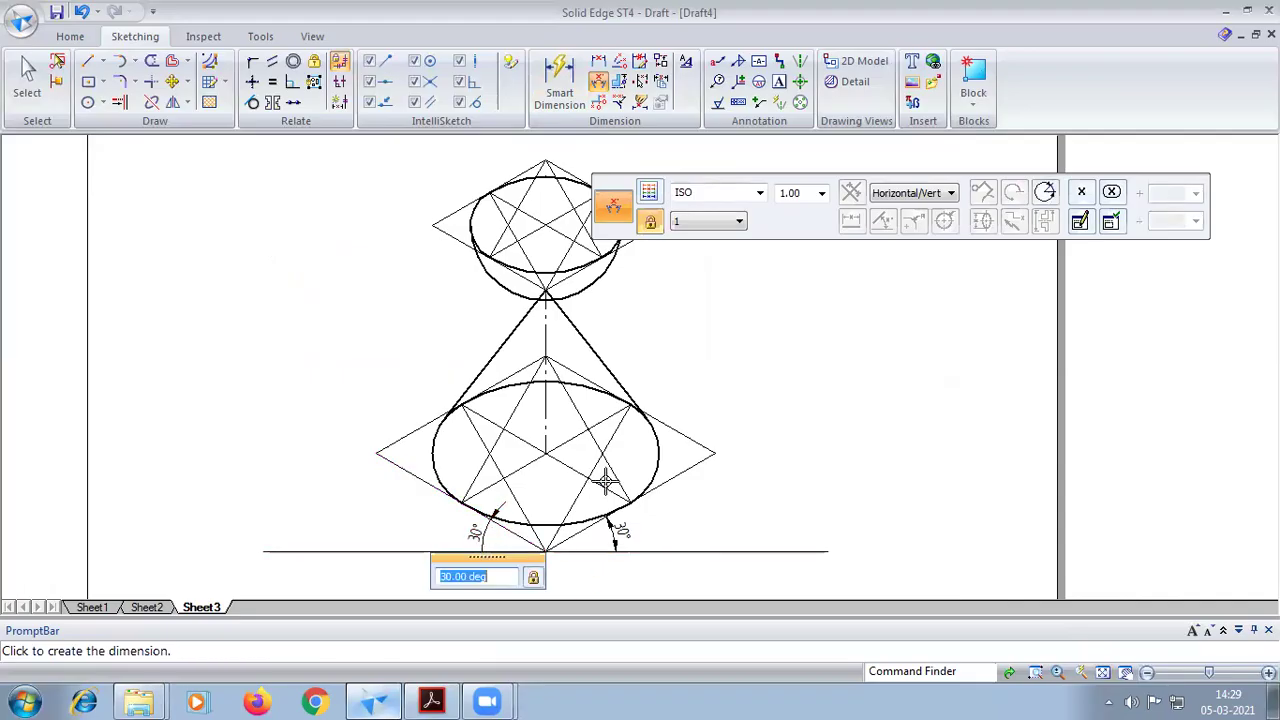
Finish dimensioning and fence-select the entire drawing
left_click(1104, 673)
key("Escape")
mouse_move(489, 228)
left_mouse_down()
mouse_move(790, 594)
mouse_move(797, 572)
left_mouse_up()
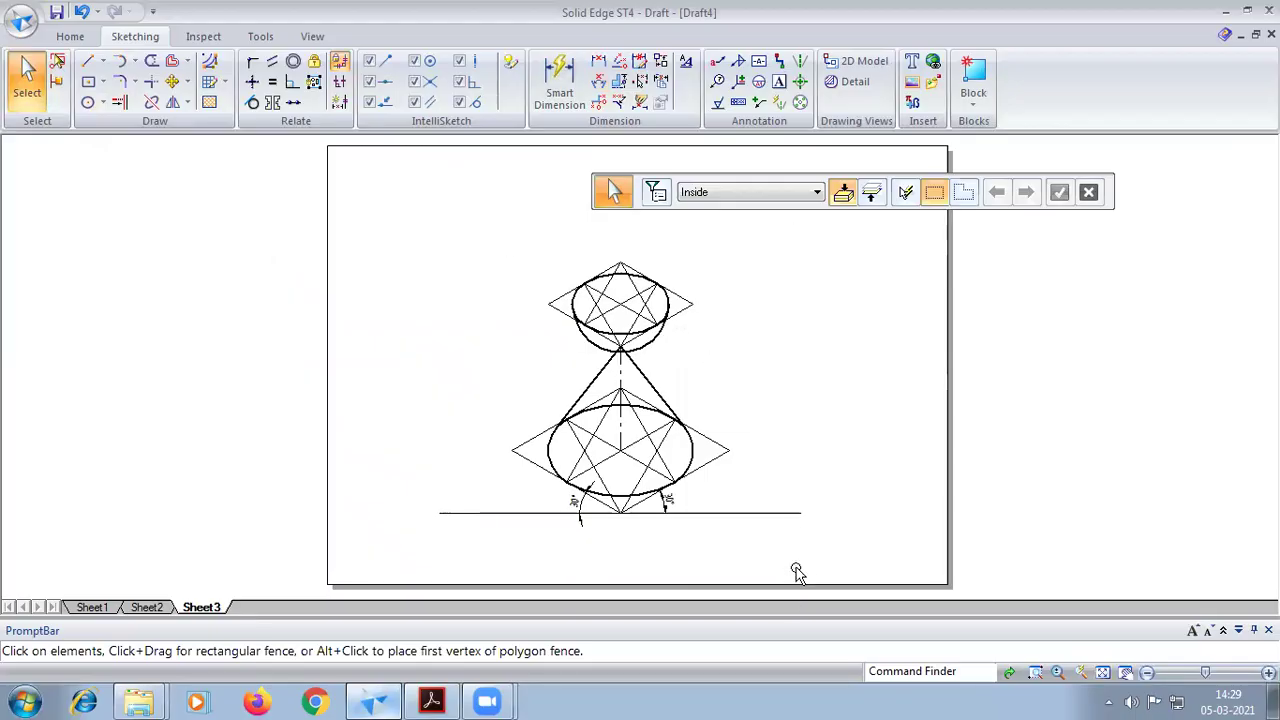
Scale the selected drawing by a factor of 0.8123 about a point on the baseline
left_click(187, 104)
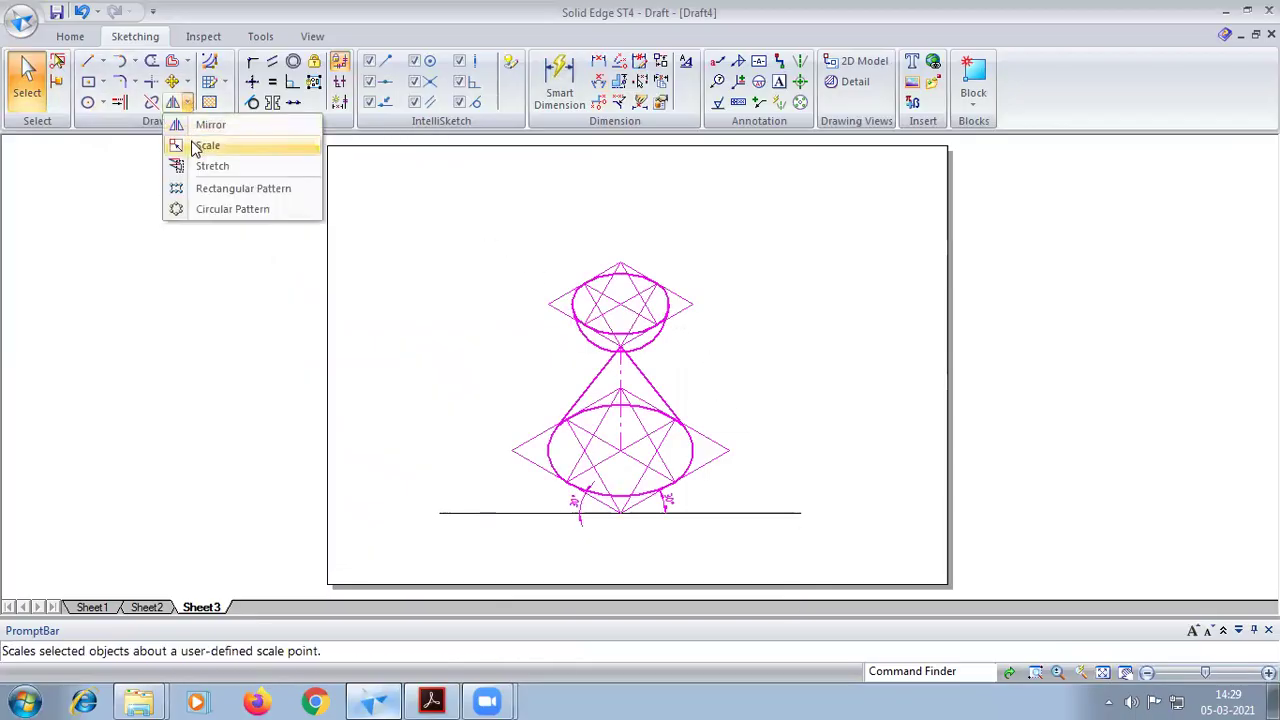
left_click(205, 145)
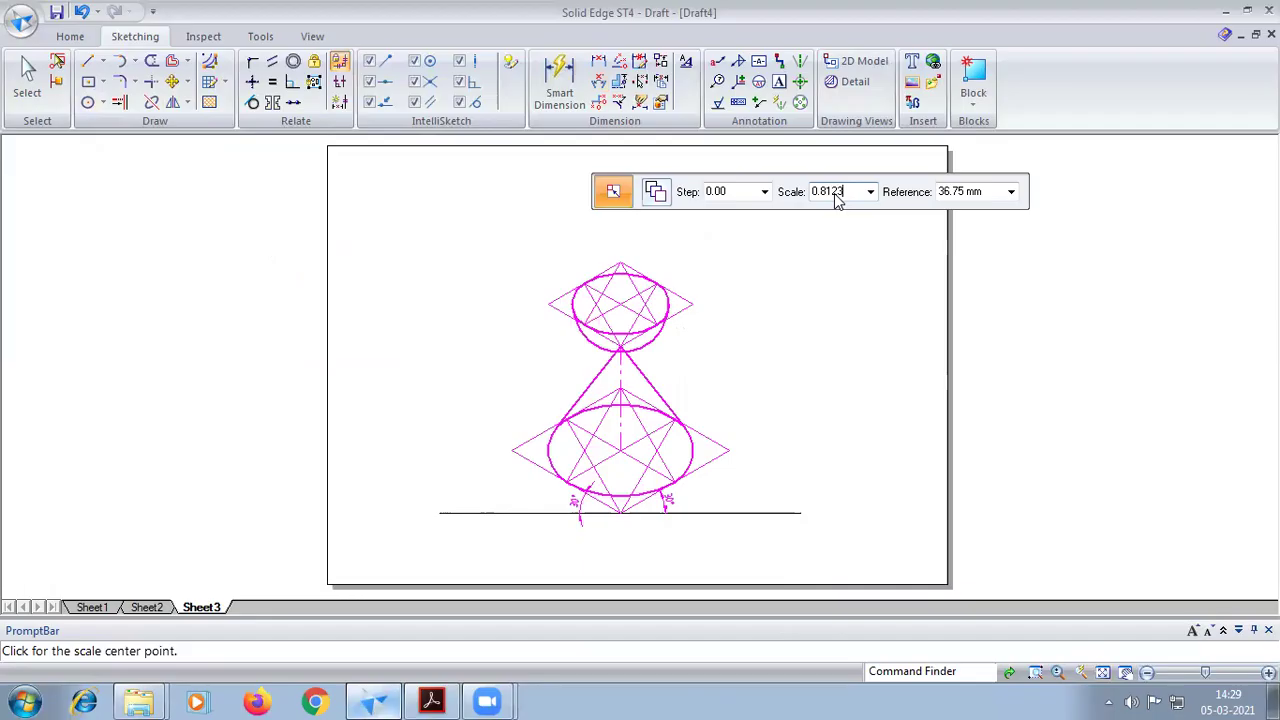
key("Tab")
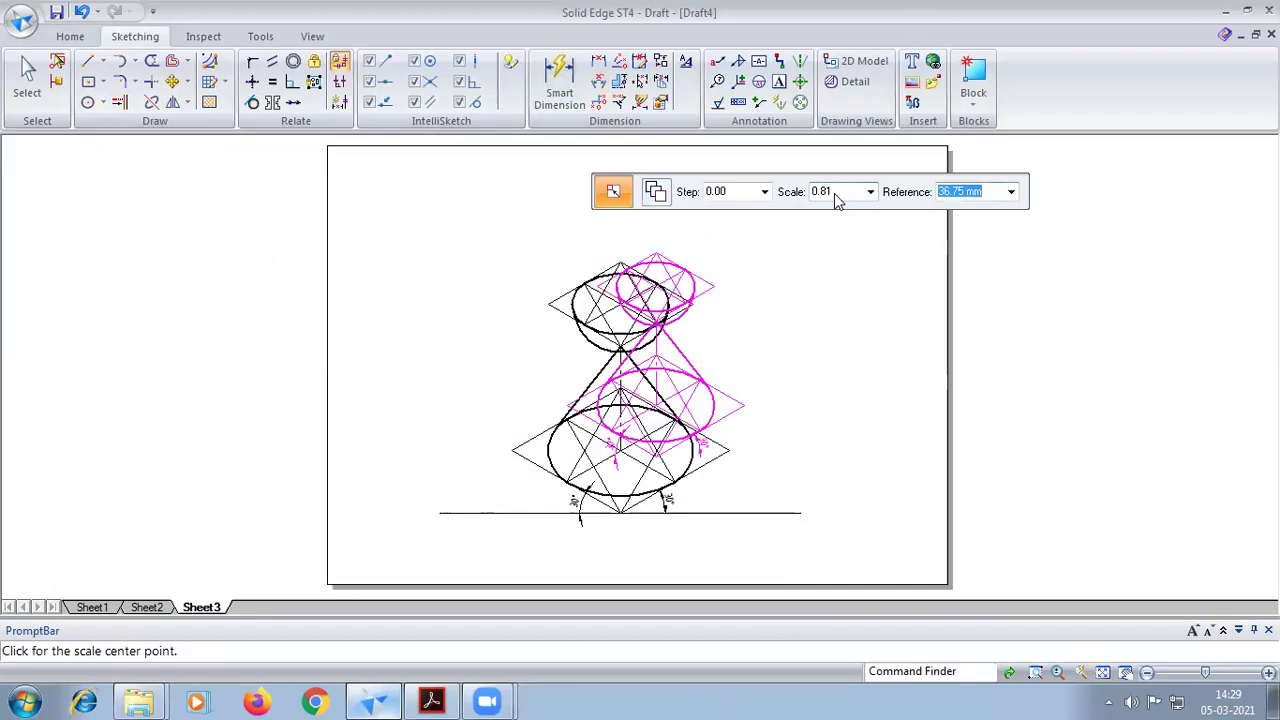
left_click(802, 510)
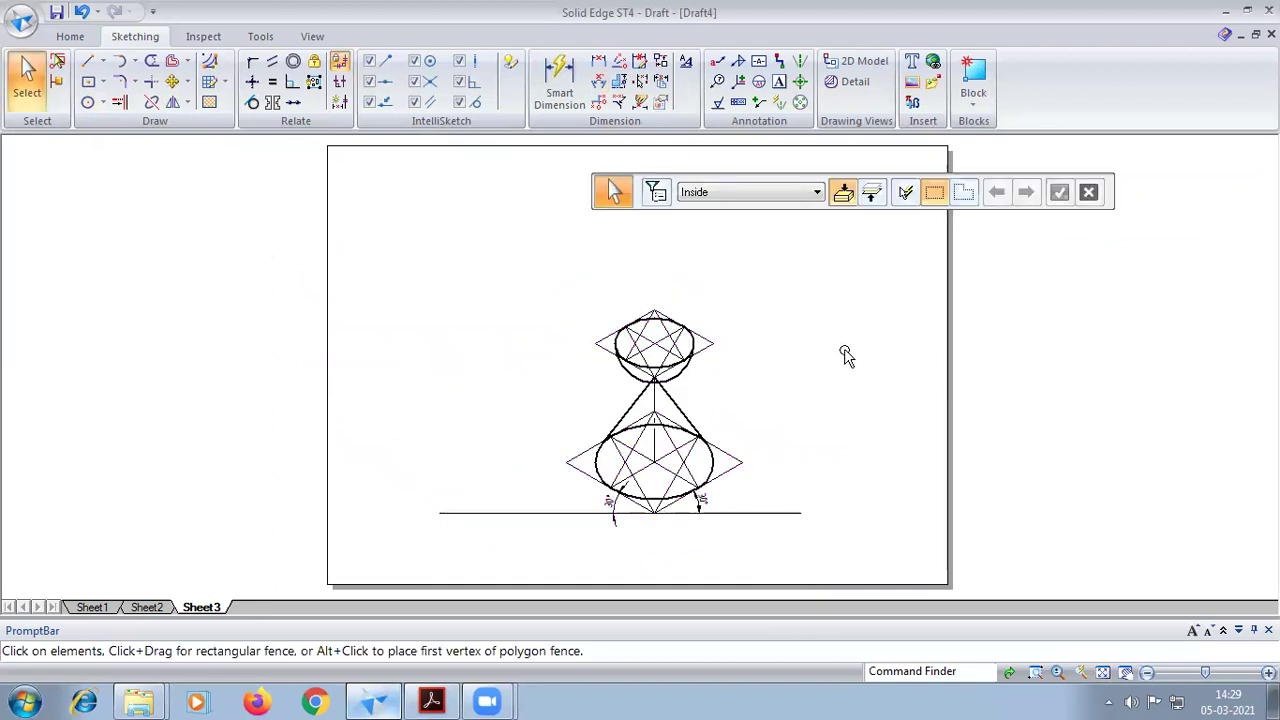